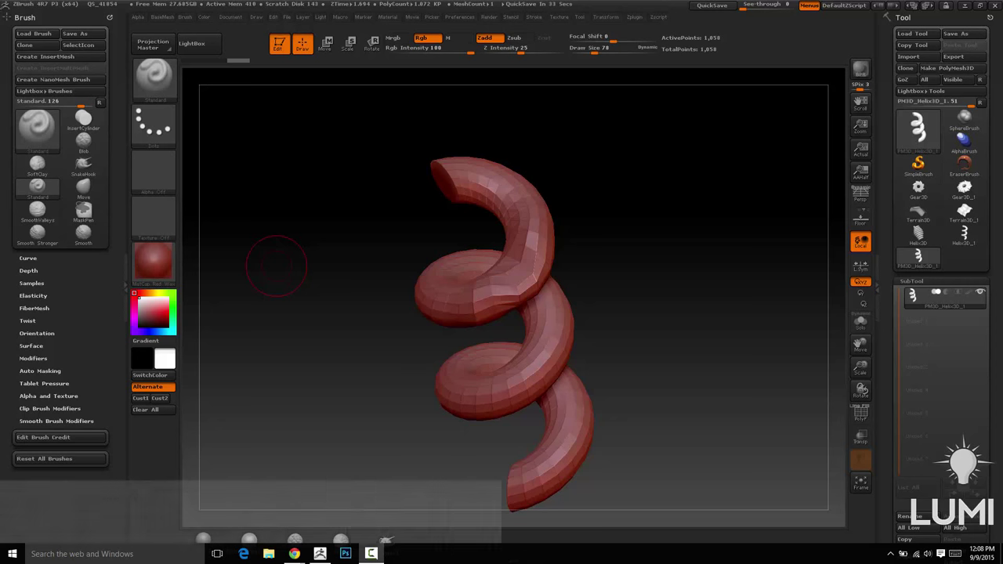
Reinitialize the program to clear the helix and return to an empty canvas
left_click_drag(719, 139, 641, 505)
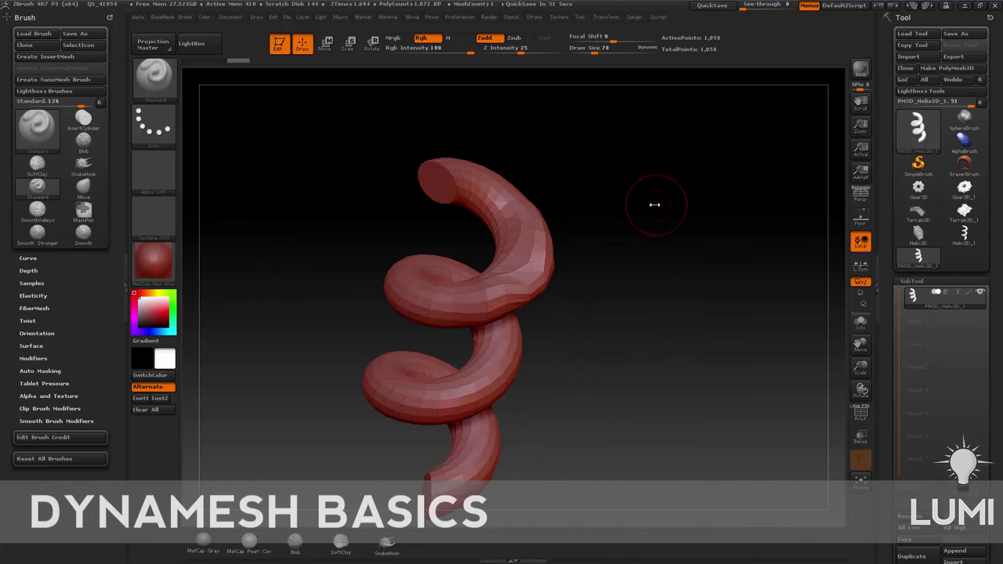
left_click_drag(654, 204, 587, 407)
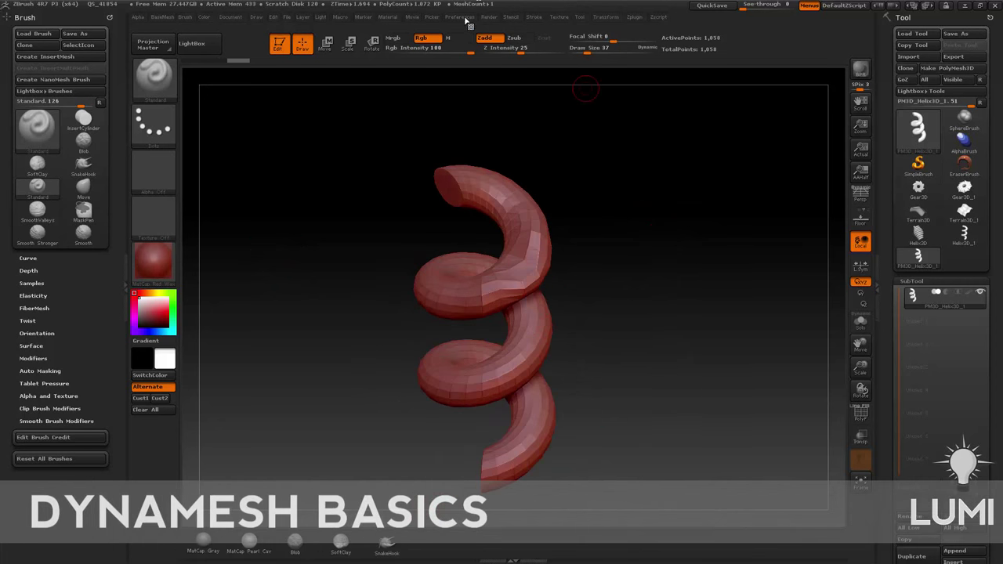
left_click(465, 20)
left_click(489, 38)
left_click(597, 321)
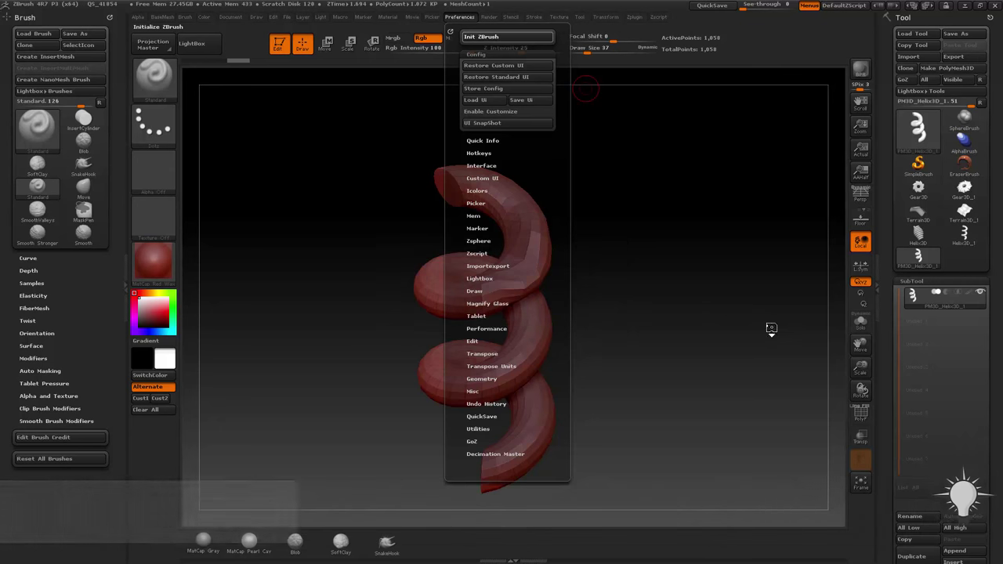
Draw a Sphere3D on the canvas, make it editable and convert it to a PolyMesh3D
left_click(917, 135)
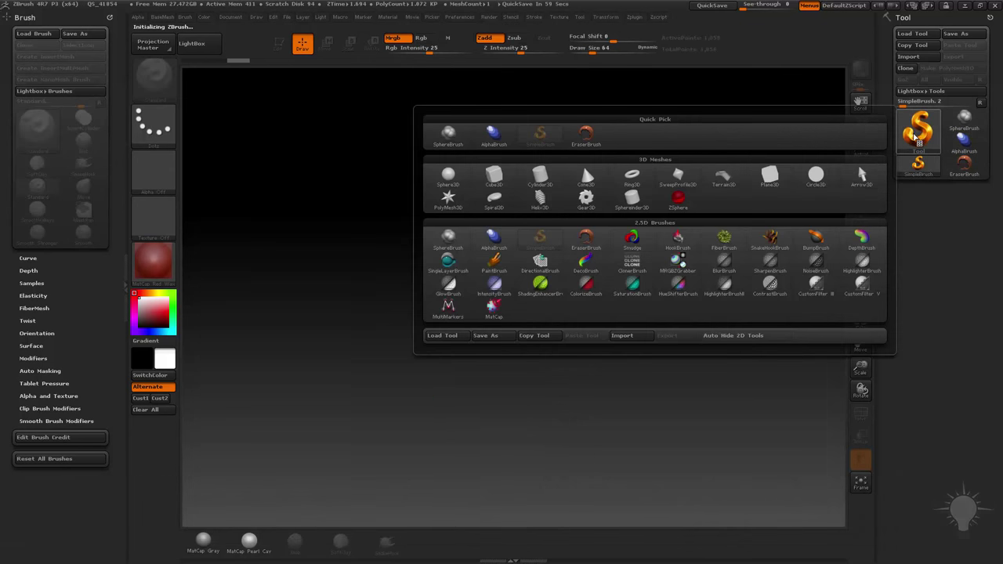
left_click(448, 176)
left_click_drag(481, 353, 505, 443)
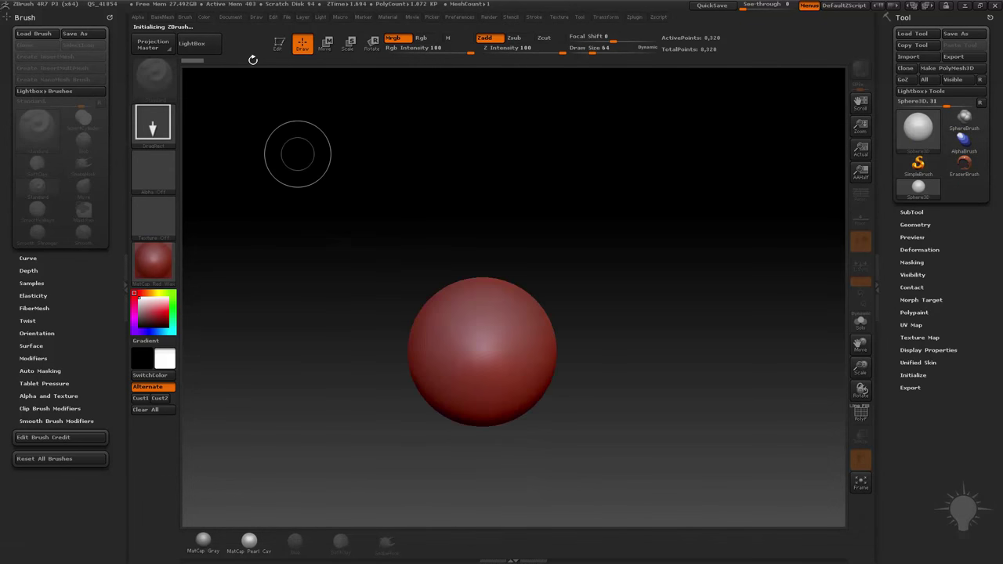
left_click(278, 46)
left_click_drag(690, 277, 722, 277, "alt")
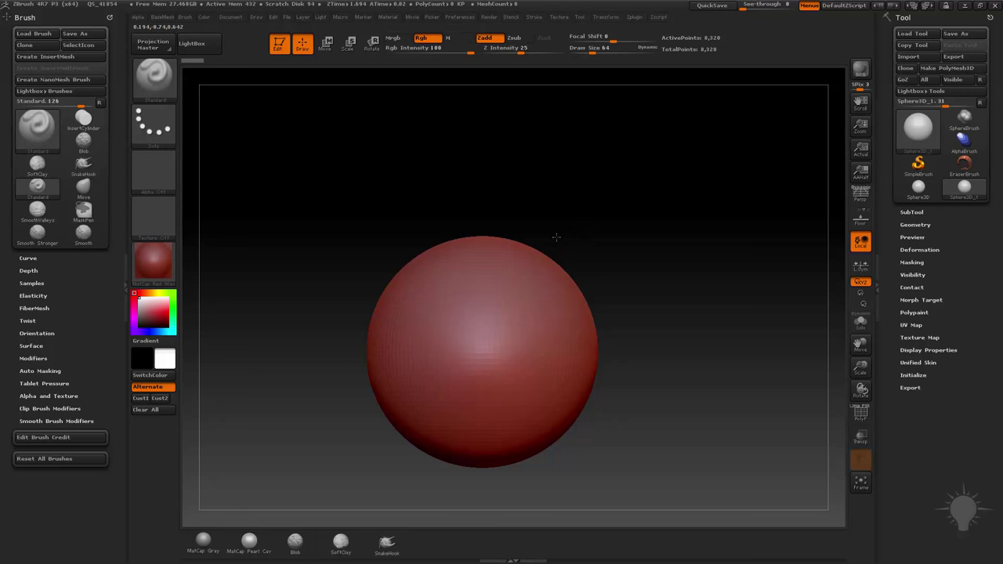
left_click(527, 294)
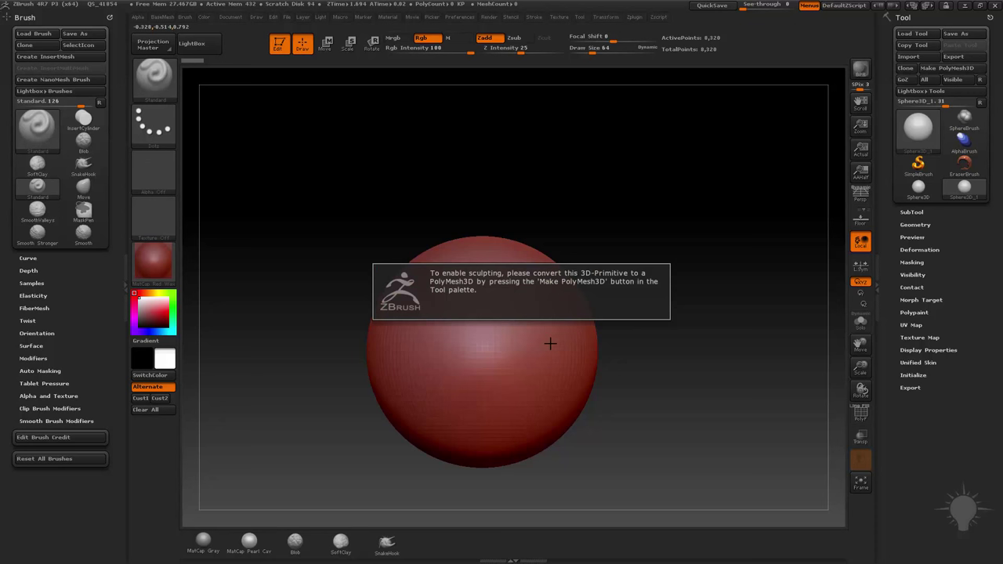
left_click(947, 68)
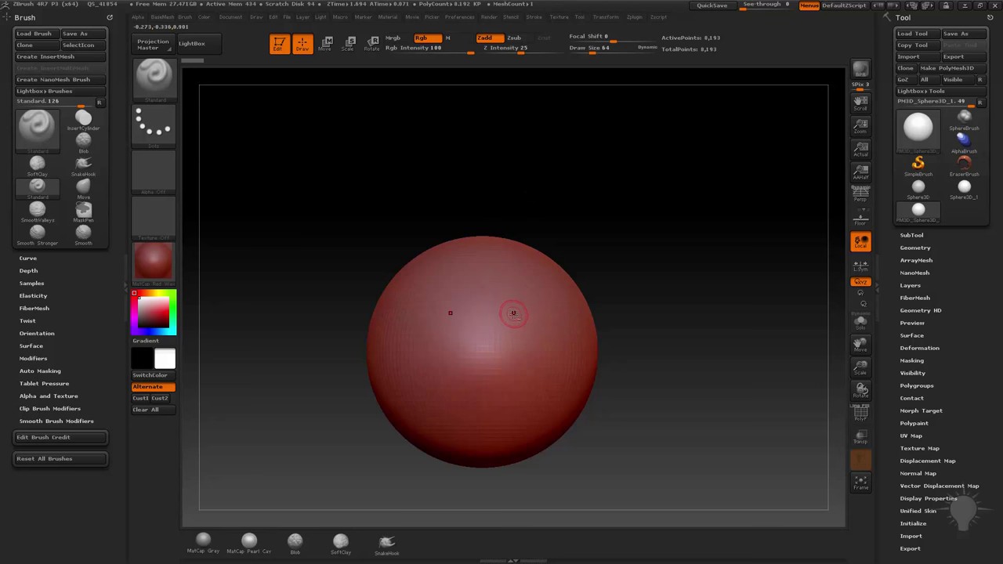
Carve two symmetrical eye sockets and a vertical nose cavity into the front of the sphere with the Standard brush
key("s")
left_click_drag(513, 315, 539, 306)
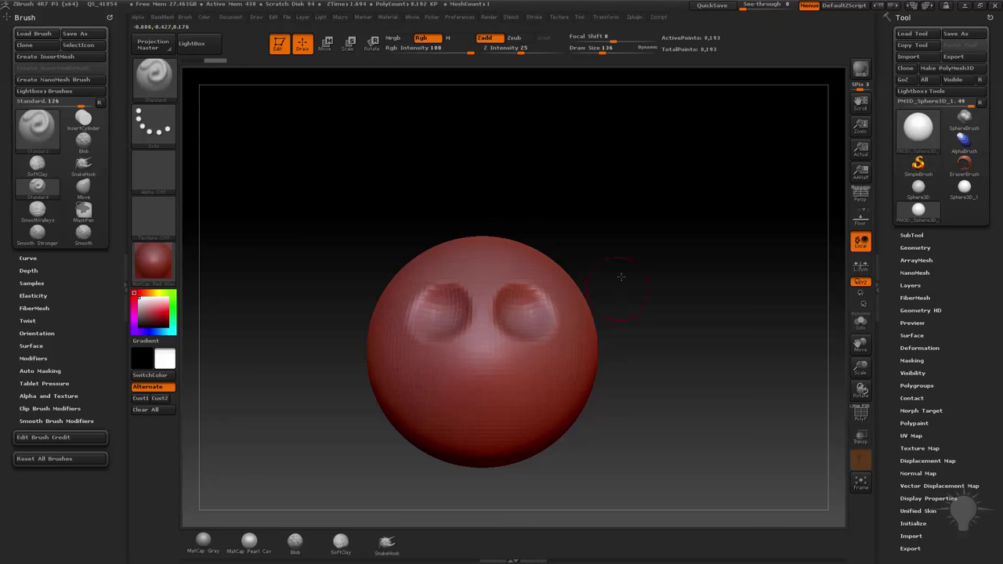
left_click_drag(620, 277, 621, 257, "alt")
left_click_drag(522, 313, 548, 316, "alt")
key("s")
mouse_move(491, 338)
left_mouse_down("alt")
mouse_move(492, 359)
mouse_move(491, 342)
left_mouse_up("alt")
Pull the lower front of the sphere down and inward into a narrow chin and jaw with the Move brush
left_click_drag(615, 324, 533, 333)
key("s")
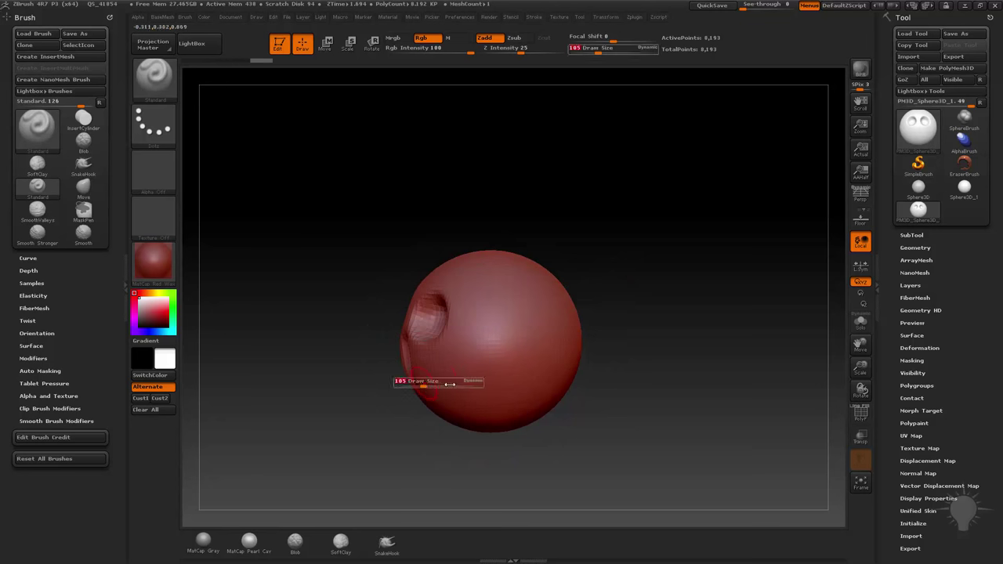
left_click_drag(438, 384, 450, 385)
key("s")
key("b")
key("m")
key("v")
mouse_move(417, 426)
left_mouse_down()
mouse_move(429, 426)
mouse_move(409, 430)
left_mouse_up()
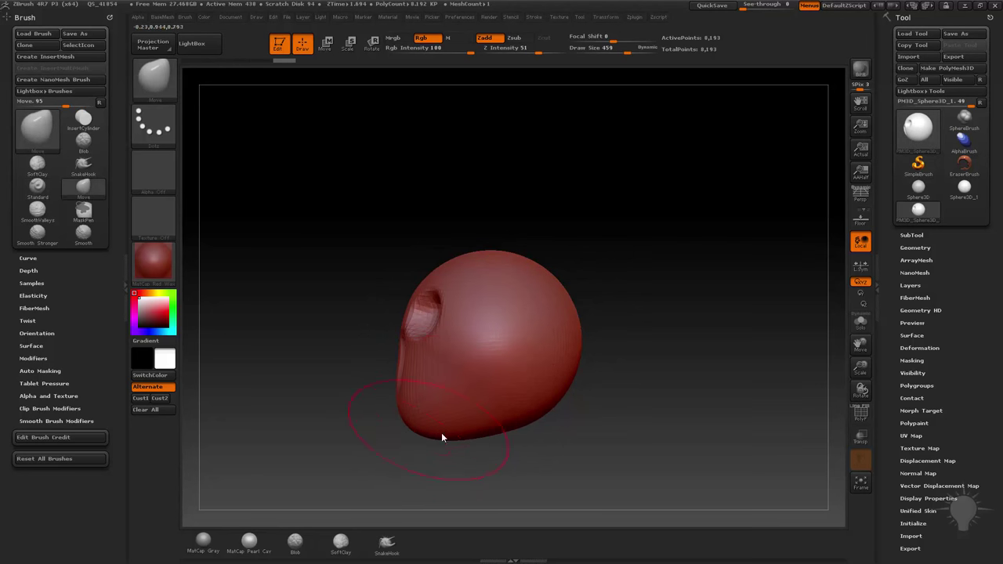
mouse_move(464, 445)
left_mouse_down()
mouse_move(459, 457)
mouse_move(470, 462)
left_mouse_up()
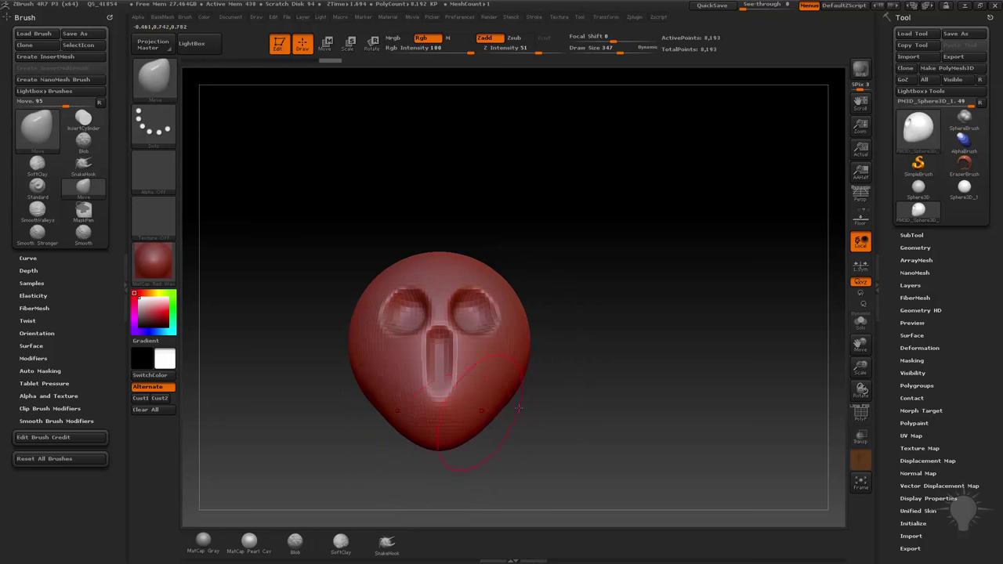
left_click_drag(519, 407, 403, 356)
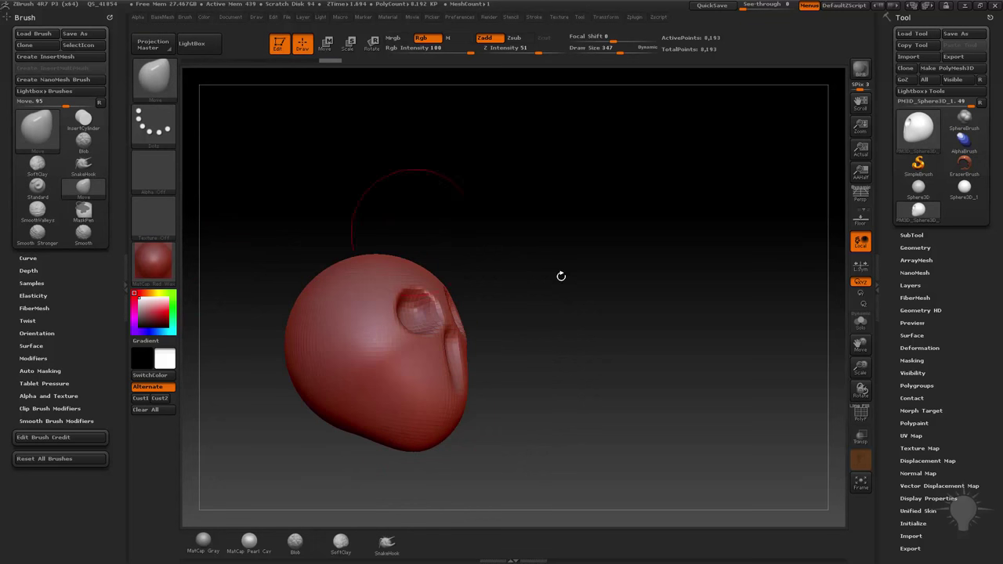
Carve a long diagonal hollow into each cheek with the Standard brush and enlarge the draw size to 318
mouse_move(561, 275)
left_mouse_down()
mouse_move(562, 329)
mouse_move(414, 353)
mouse_move(407, 364)
mouse_move(428, 397)
left_mouse_up()
key("b")
key("s")
key("t")
left_click_drag(403, 353, 431, 399, "alt")
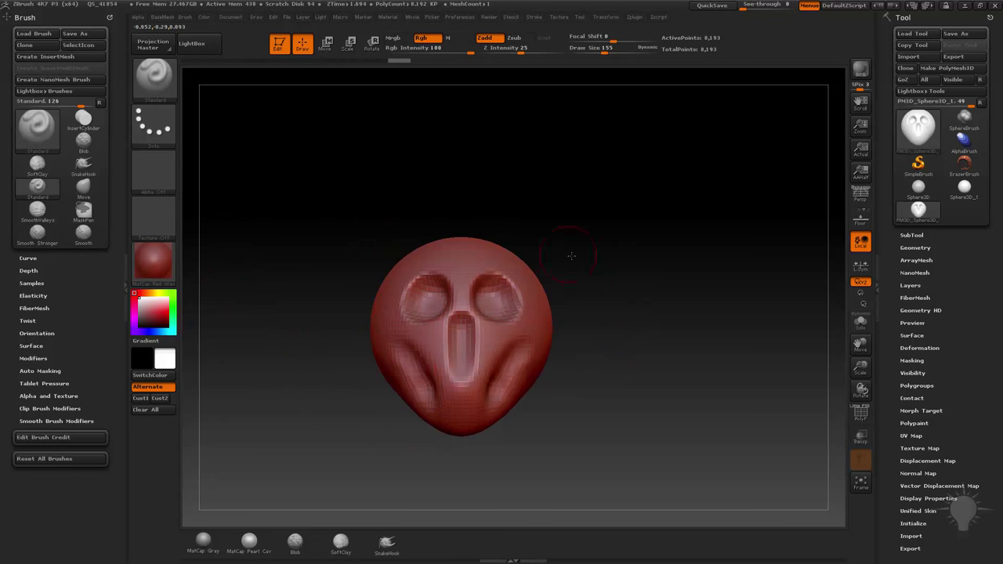
left_click_drag(572, 255, 588, 270, "alt")
key("s")
mouse_move(588, 271)
left_mouse_down()
mouse_move(546, 284)
mouse_move(558, 286)
left_mouse_up()
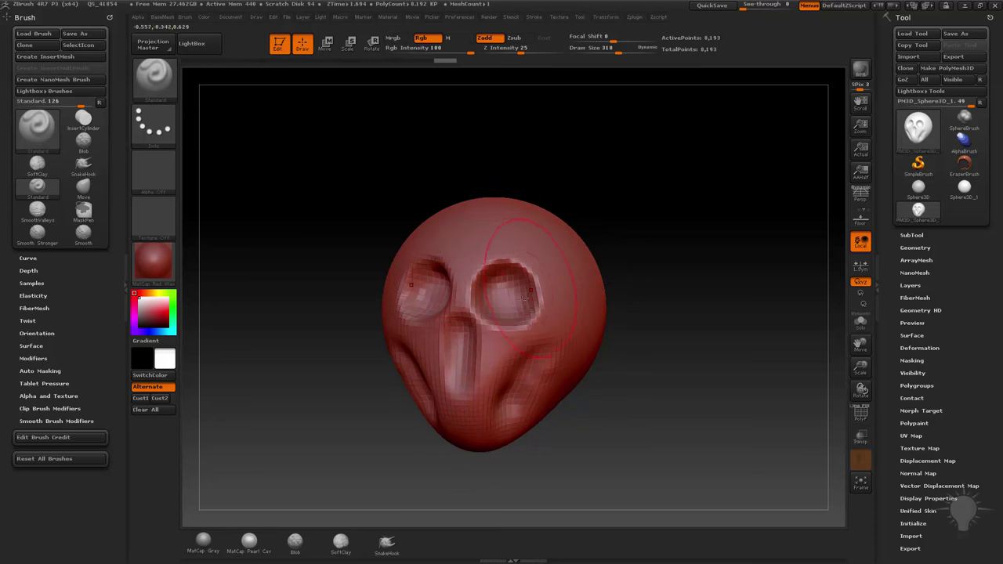
left_click_drag(634, 271, 639, 268)
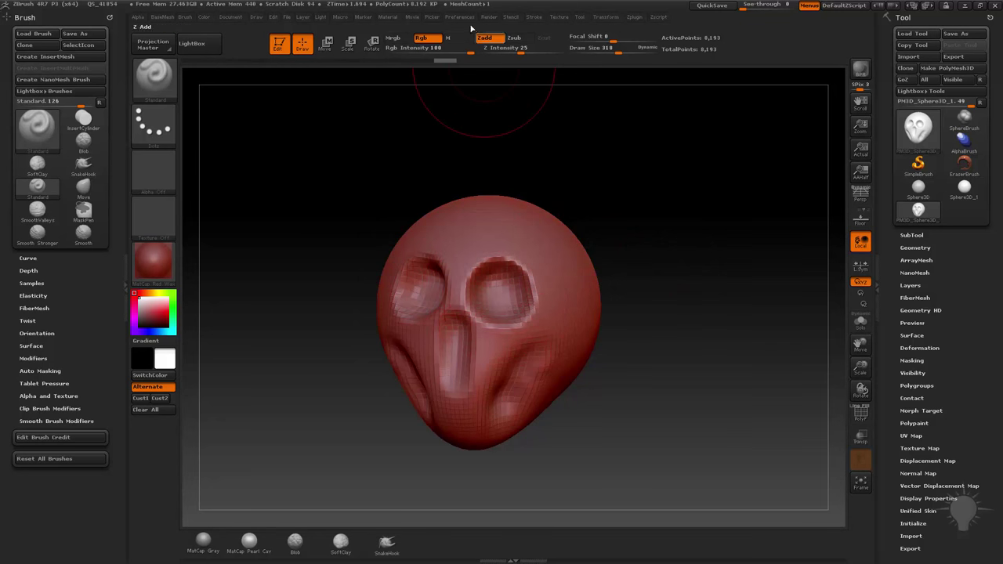
Look through the Edit section of the preferences
left_click(464, 17)
left_click(473, 341)
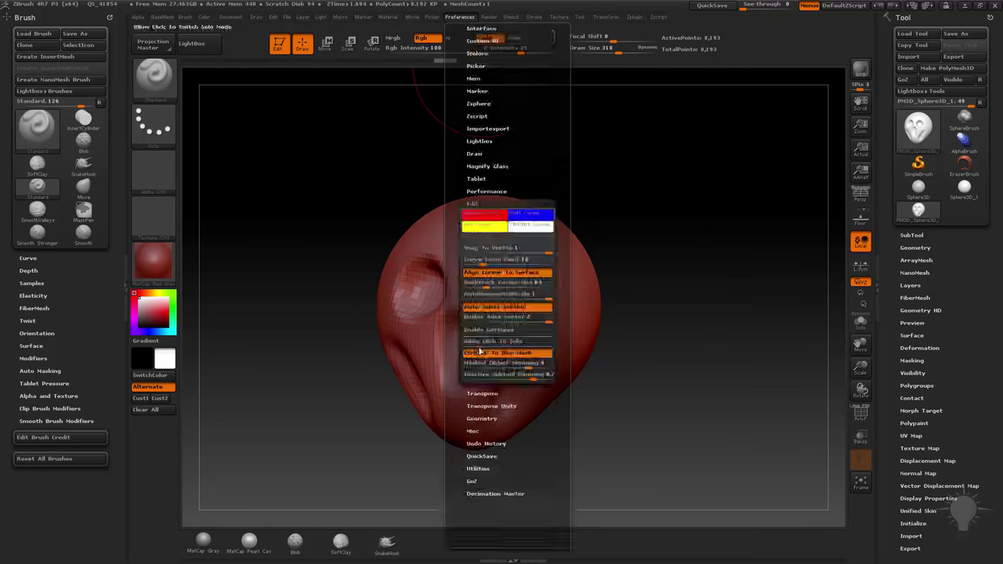
left_click(494, 275)
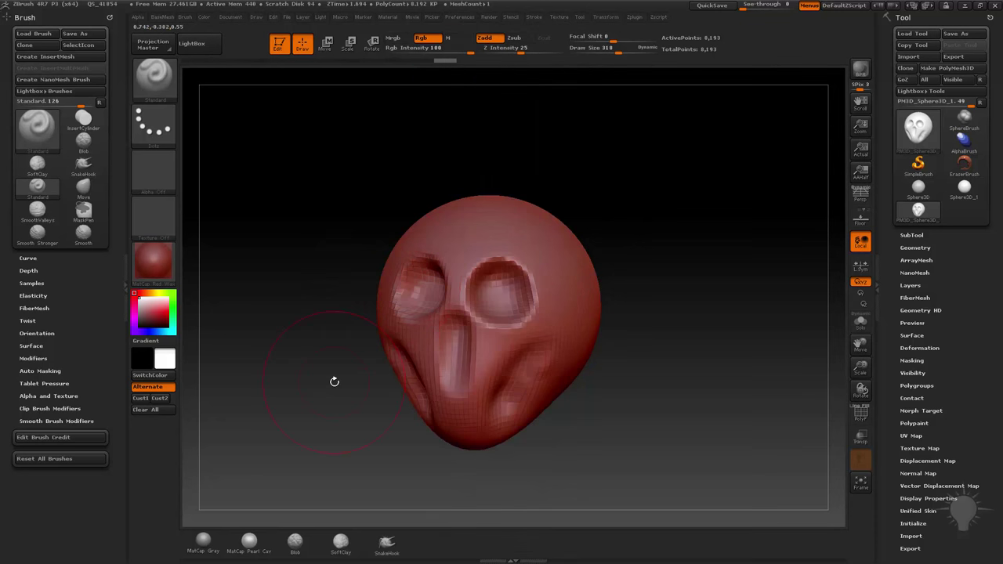
Refine the eye sockets with the Standard brush at a draw size of 105
key("s")
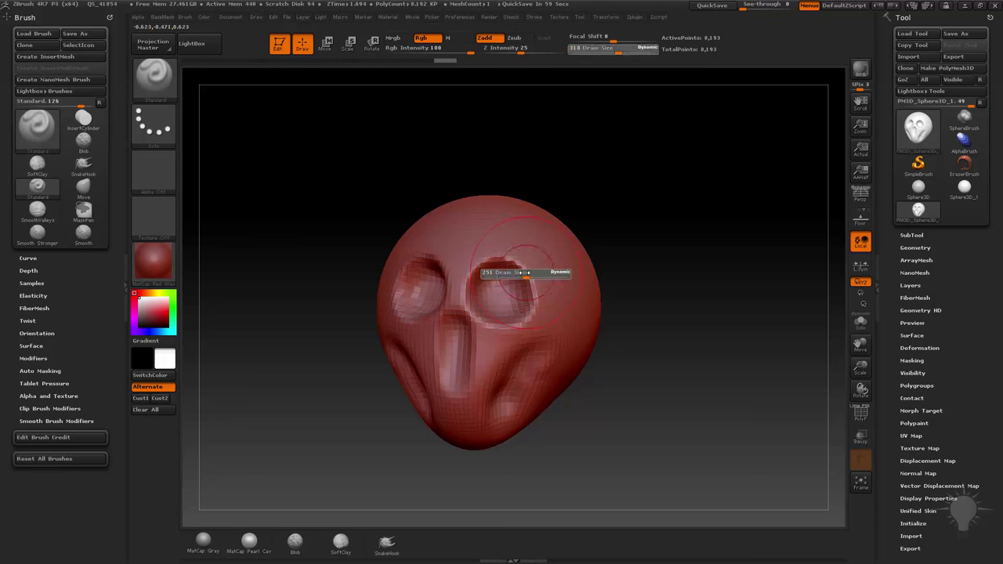
mouse_move(528, 275)
left_mouse_down()
mouse_move(496, 270)
mouse_move(525, 288)
mouse_move(495, 279)
left_mouse_up()
key("s")
mouse_move(495, 281)
left_mouse_down()
mouse_move(504, 308)
mouse_move(484, 290)
left_mouse_up()
left_click_drag(562, 219, 581, 230)
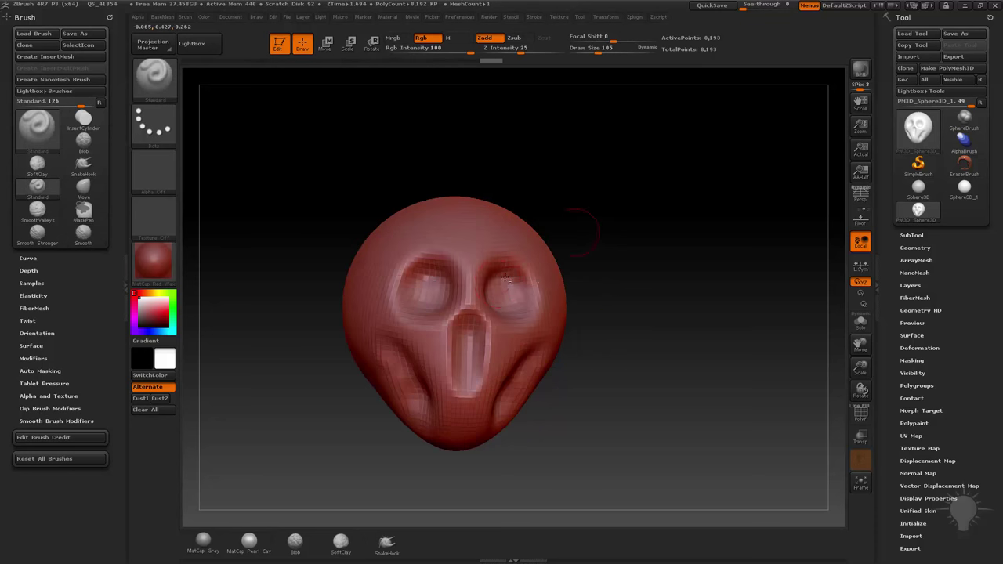
Deepen and sharpen the nose cavity with the Standard brush at a draw size of 82
key("s")
left_click_drag(499, 285, 494, 284)
left_click_drag(460, 346, 471, 324, "alt")
left_click_drag(601, 304, 607, 275, "alt")
left_click_drag(577, 243, 578, 223)
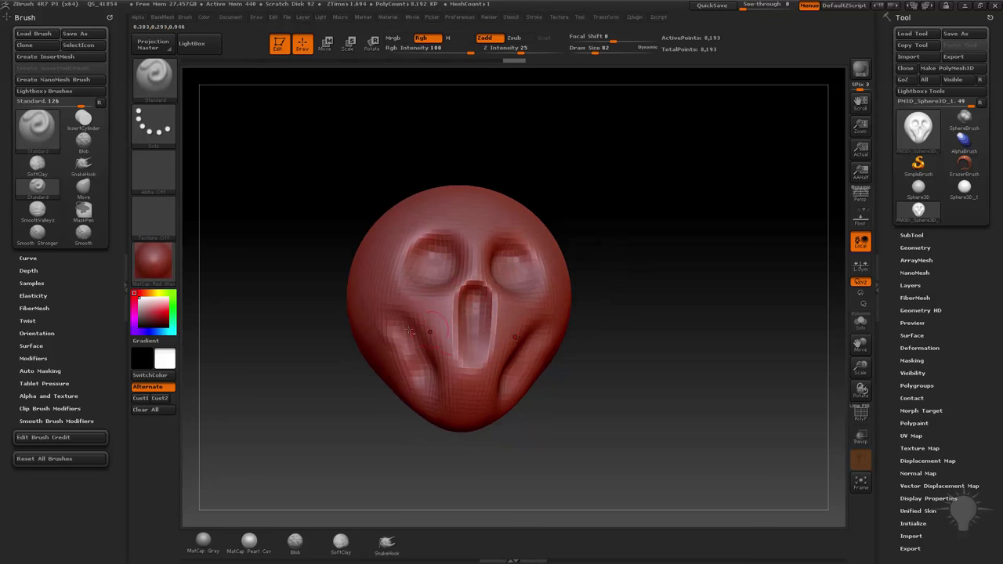
Carve a horizontal mouth groove between the two cheek hollows with a small Standard brush
left_click_drag(470, 475, 468, 435)
key("s")
left_click_drag(462, 381, 472, 383)
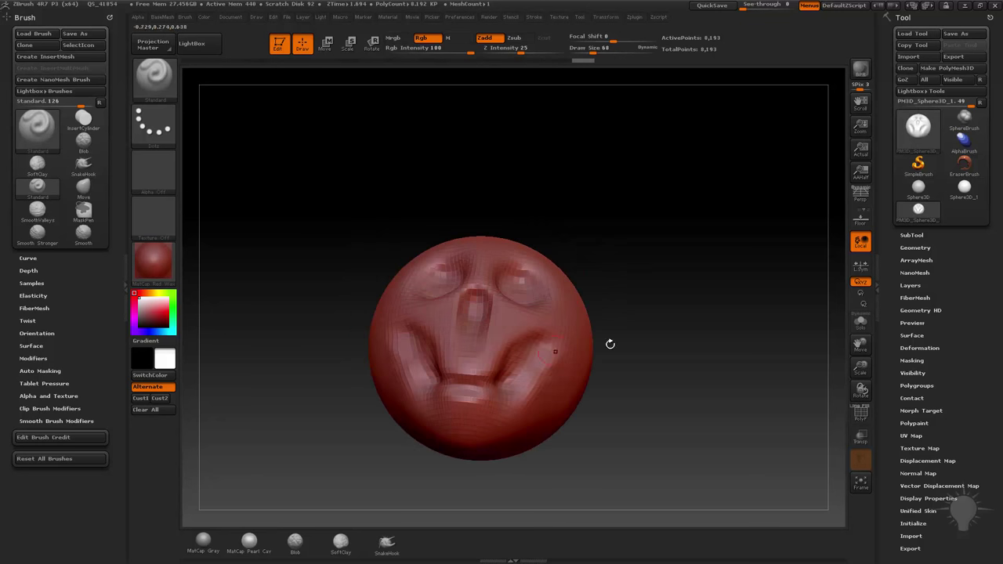
left_click_drag(609, 343, 592, 344)
left_click_drag(443, 372, 475, 377, "alt")
left_click_drag(633, 331, 513, 336)
left_click_drag(472, 372, 484, 359)
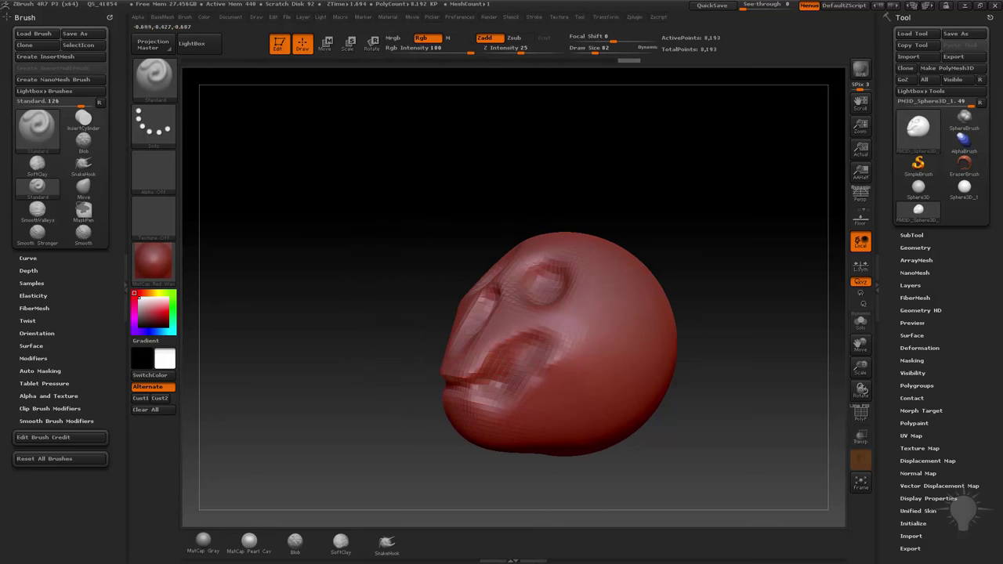
Reshape the brow and face profile with the Move brush at a draw size of 277
left_click_drag(699, 329, 643, 353)
key("s")
mouse_move(494, 351)
left_mouse_down()
mouse_move(504, 353)
mouse_move(464, 319)
mouse_move(411, 308)
mouse_move(451, 308)
mouse_move(460, 277)
left_mouse_up()
key("b")
key("m")
key("v")
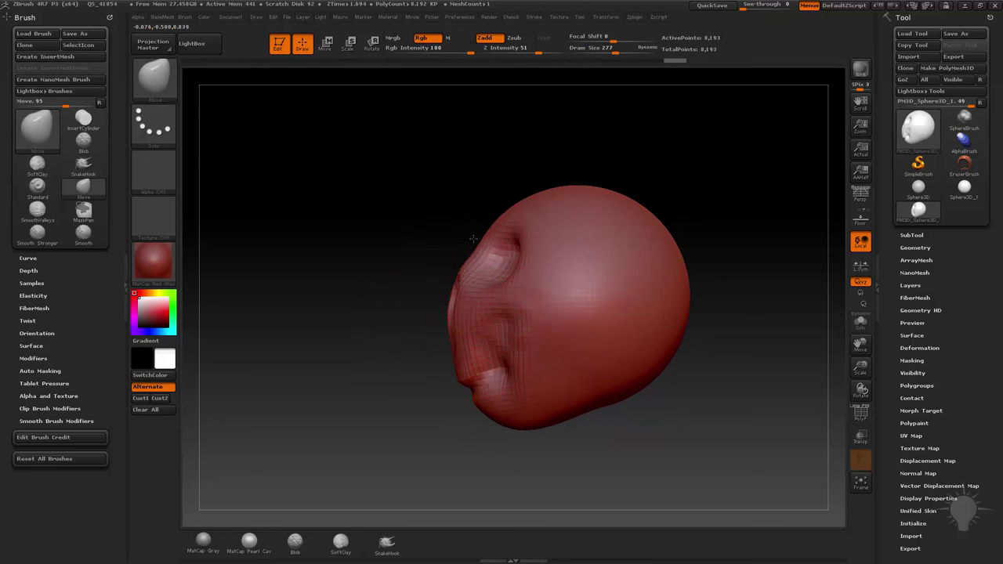
mouse_move(473, 238)
left_mouse_down()
mouse_move(557, 222)
mouse_move(559, 242)
left_mouse_up()
Deepen the eye sockets under the brow with the Standard brush
key("b")
key("s")
key("t")
key("s")
left_click_drag(500, 280, 508, 281)
left_click_drag(495, 290, 526, 293, "alt")
mouse_move(631, 274)
left_mouse_down()
mouse_move(645, 282)
mouse_move(578, 293)
mouse_move(558, 305)
mouse_move(566, 315)
left_mouse_up()
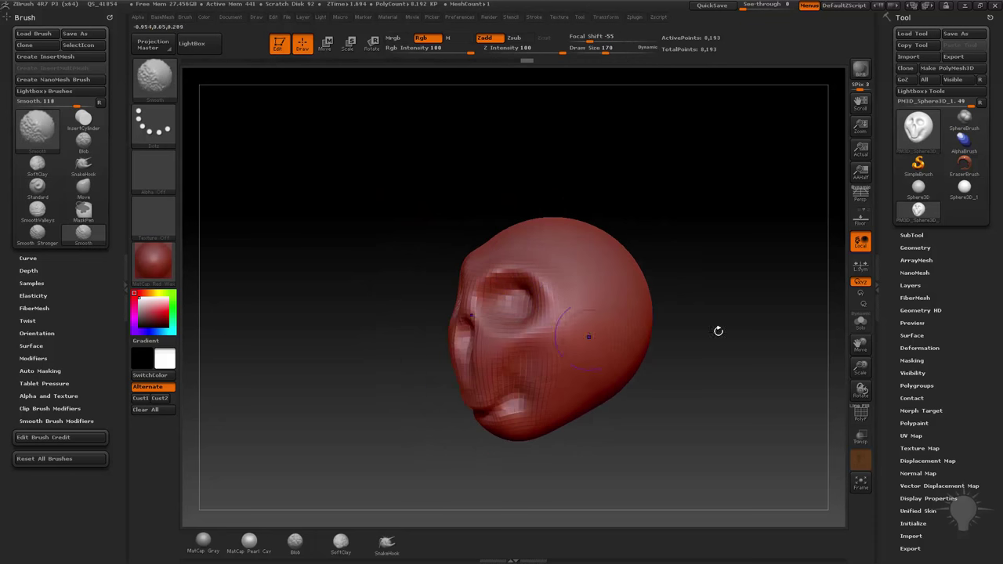
Carve grooves beneath the cheekbones and deepen the cheek hollows on both sides of the mouth
left_click_drag(718, 331, 709, 304)
left_click_drag(708, 304, 696, 323, "alt")
mouse_move(551, 316)
left_mouse_down("alt")
mouse_move(578, 306)
mouse_move(511, 328)
mouse_move(525, 357)
mouse_move(560, 332)
left_mouse_up("alt")
left_click_drag(623, 325, 670, 289)
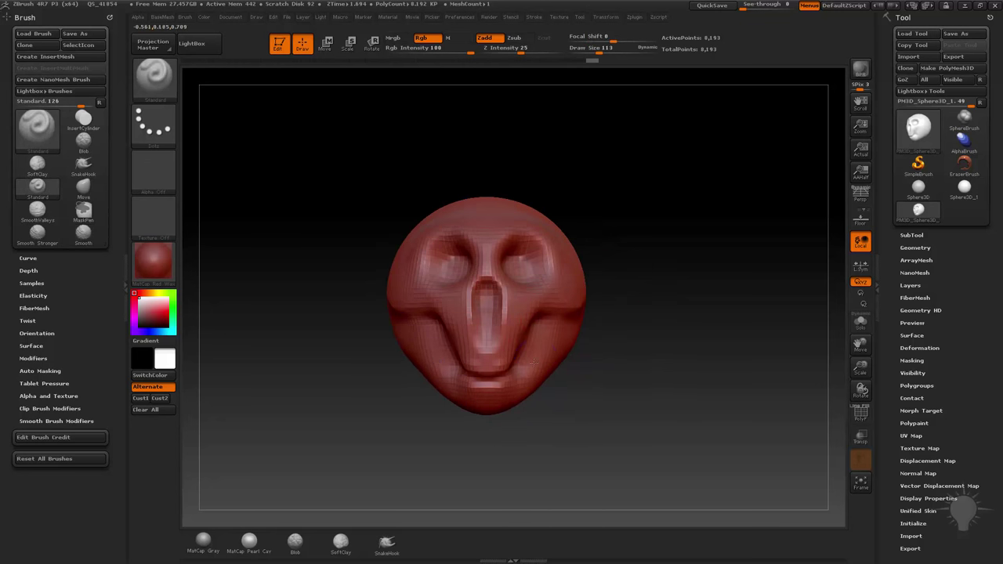
mouse_move(600, 364)
left_mouse_down()
mouse_move(527, 325)
mouse_move(517, 340)
mouse_move(538, 332)
left_mouse_up()
mouse_move(628, 339)
left_mouse_down()
mouse_move(698, 345)
mouse_move(612, 290)
mouse_move(669, 311)
mouse_move(666, 344)
left_mouse_up()
Stretch the eye sockets outward with the Move brush at a draw size of 251
key("s")
left_click(524, 241)
key("b")
key("m")
key("v")
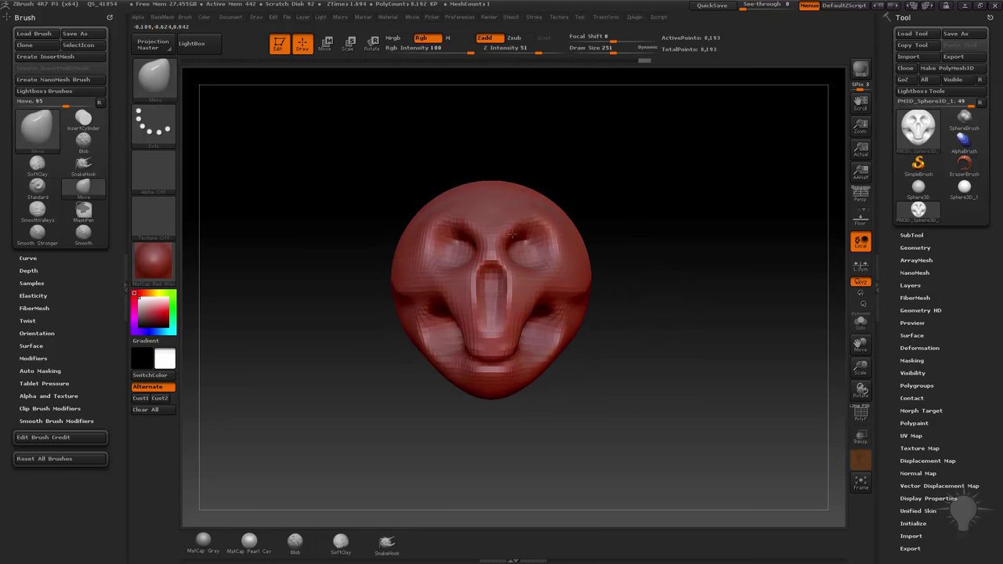
mouse_move(541, 225)
left_mouse_down()
mouse_move(545, 218)
mouse_move(560, 233)
left_mouse_up()
left_click_drag(638, 235, 595, 231)
left_click_drag(564, 241, 566, 244)
left_click_drag(600, 224, 630, 222, "shift")
mouse_move(517, 235)
left_mouse_down()
mouse_move(514, 221)
mouse_move(571, 246)
mouse_move(562, 240)
left_mouse_up()
Reduce the Move brush to size 200 for the outer eye area and smooth the cheek hollows
key("s")
left_click(578, 253)
left_click_drag(652, 235, 620, 237)
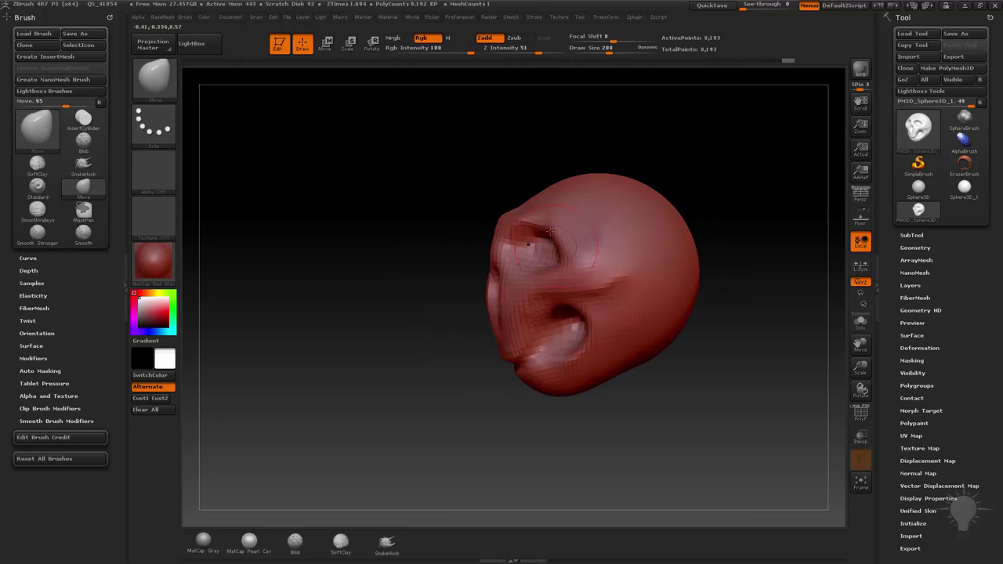
mouse_move(729, 261)
left_mouse_down("shift")
mouse_move(786, 283)
mouse_move(780, 260)
left_mouse_up("shift")
left_click_drag(513, 321, 524, 338, "shift")
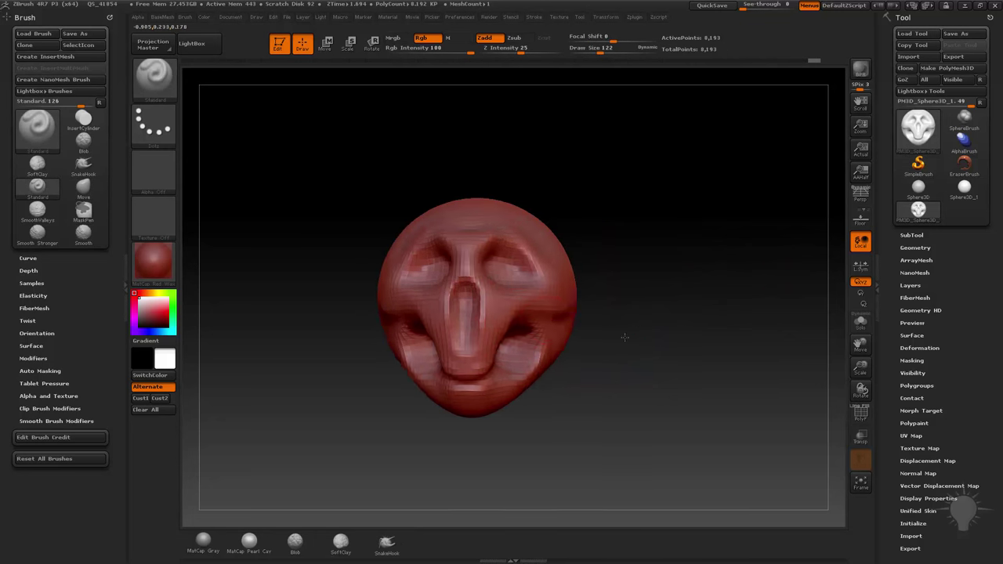
Display the polygon wireframe to examine the head's mesh density, and hide it again
left_click_drag(622, 337, 387, 319)
left_click_drag(742, 242, 733, 305)
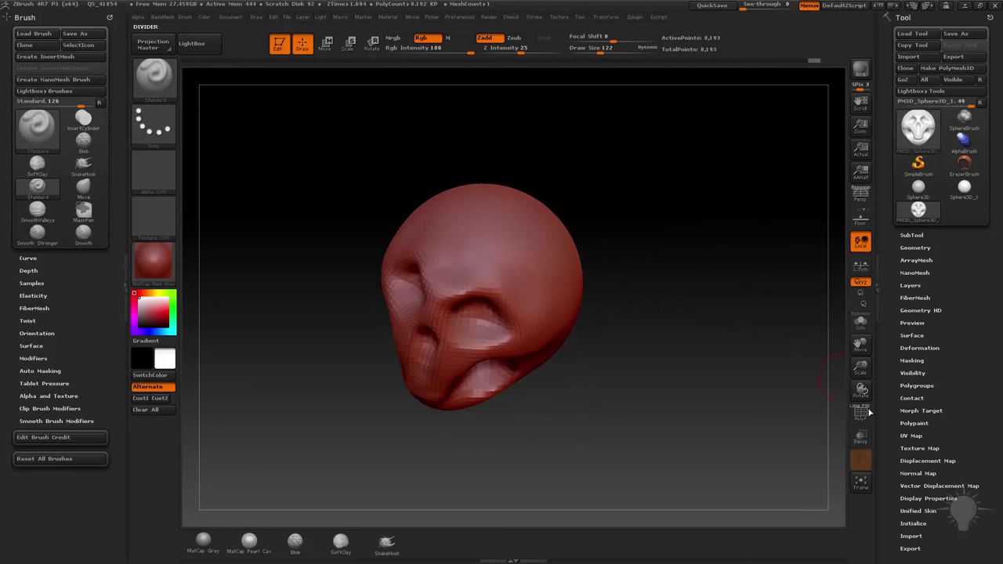
left_click(865, 413)
mouse_move(719, 265)
left_mouse_down()
mouse_move(693, 334)
mouse_move(709, 309)
left_mouse_up()
left_click(857, 421)
Try building up a bump on top of the head with the Standard brush, and undo the strokes
left_click_drag(491, 210, 480, 226)
left_click_drag(685, 271, 695, 227)
left_click_drag(484, 205, 492, 210)
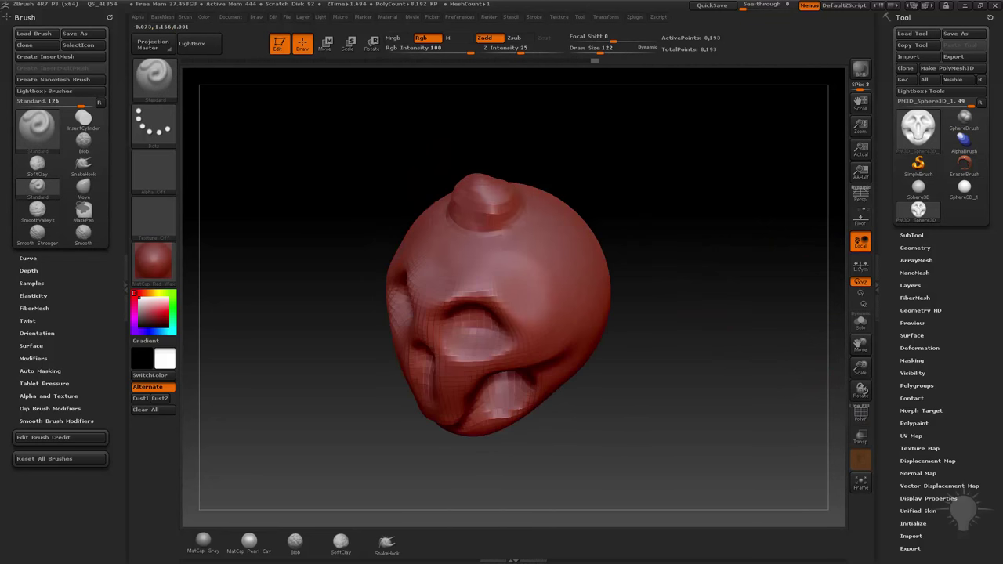
mouse_move(719, 254)
left_mouse_down()
mouse_move(729, 261)
mouse_move(630, 276)
left_mouse_up()
key("ctrl+z")
key("ctrl+z")
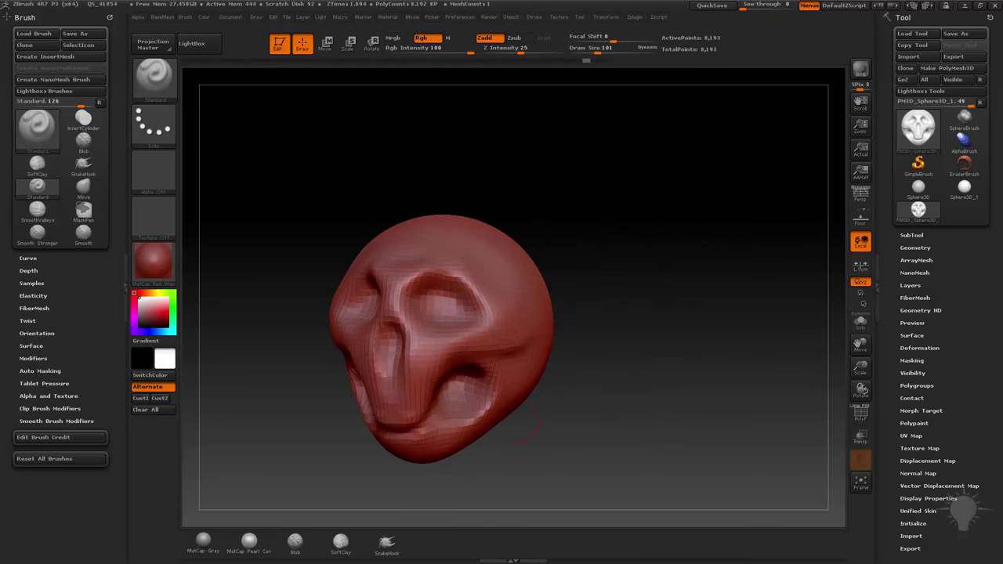
Carve a long, sharp groove below each cheekbone toward the side of the head with the Standard brush
left_click_drag(507, 462, 671, 339, "alt")
mouse_move(672, 339)
left_mouse_down()
mouse_move(642, 346)
mouse_move(520, 312)
mouse_move(541, 286)
left_mouse_up()
left_click_drag(400, 310, 525, 296, "alt")
left_click_drag(639, 361, 666, 349)
left_click_drag(423, 304, 537, 295, "alt")
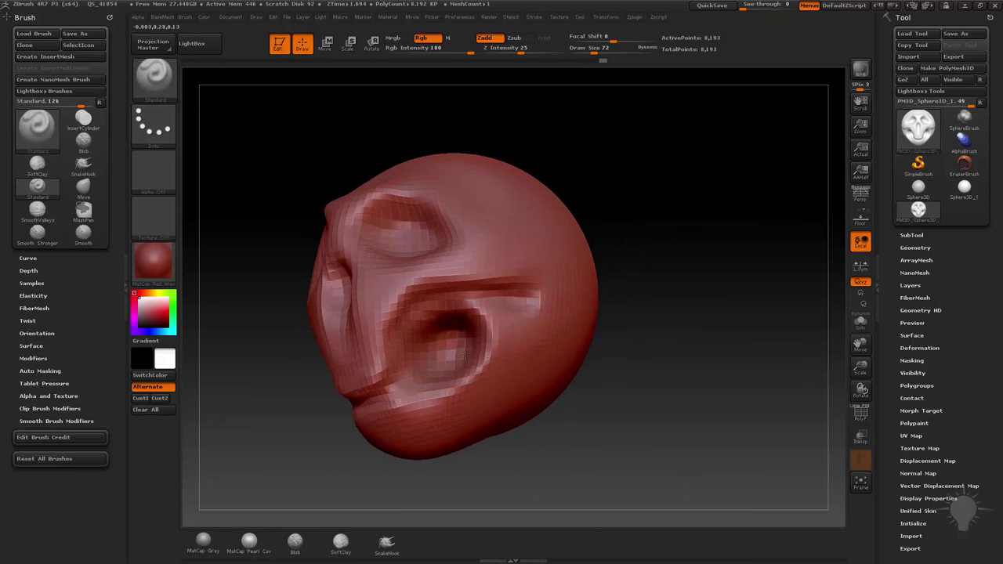
Show the polygon wireframe and carve the eye sockets deeper with the Standard brush at a draw size of 126
left_click(860, 416)
left_click_drag(764, 324, 597, 214, "alt")
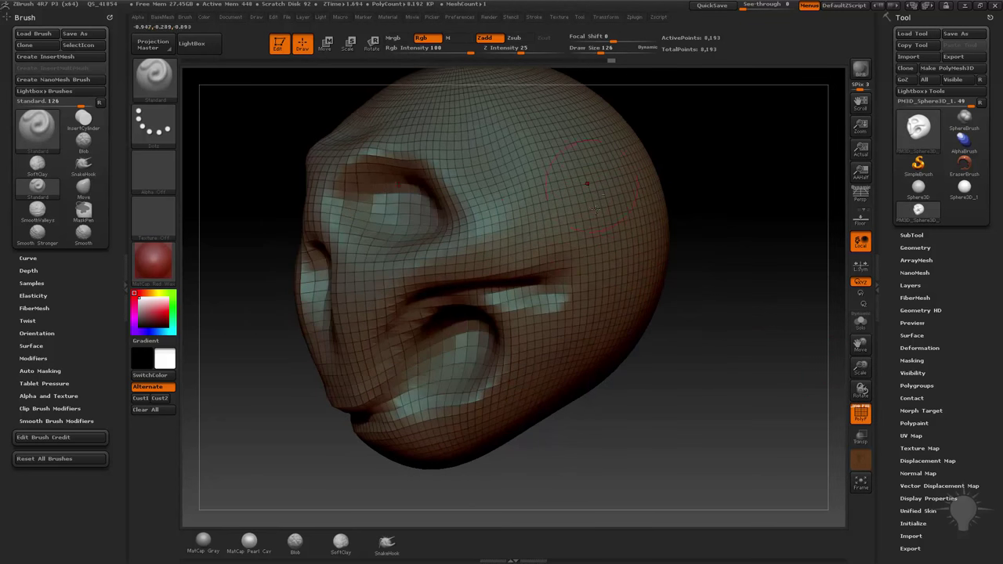
left_click_drag(712, 201, 788, 207)
mouse_move(424, 196)
left_mouse_down("alt")
mouse_move(449, 202)
mouse_move(423, 223)
left_mouse_up("alt")
left_click_drag(709, 201, 662, 196)
Smooth the stretched polygons in and around the eye sockets from several angles
left_click_drag(407, 211, 443, 216, "shift")
left_click_drag(685, 184, 775, 216)
mouse_move(466, 271)
left_mouse_down("shift")
mouse_move(476, 214)
mouse_move(497, 240)
mouse_move(470, 249)
left_mouse_up("shift")
left_click_drag(629, 183, 576, 186)
left_click_drag(459, 240, 478, 212, "shift")
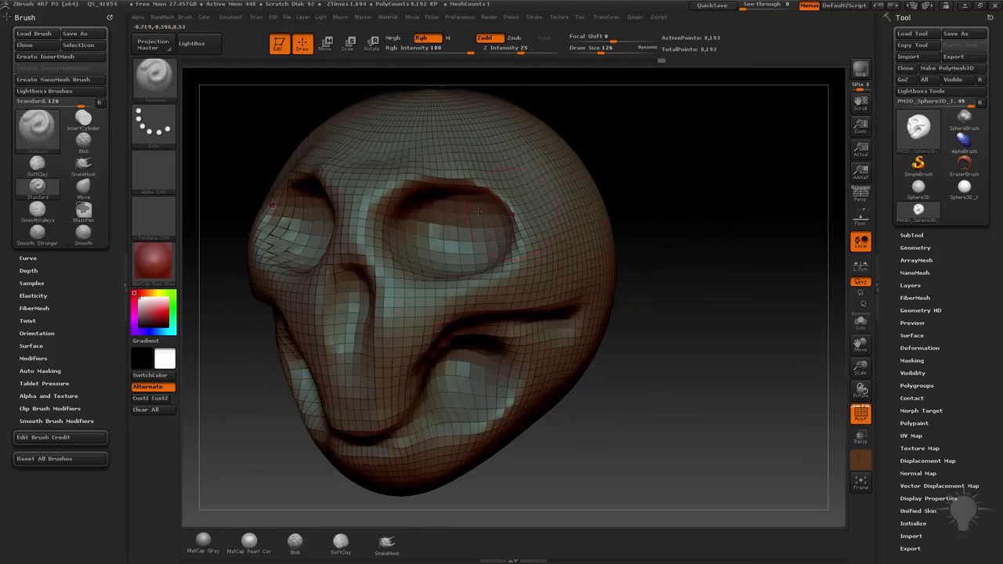
Stretch the top of the head back into a long tapering spike with the Move brush at a draw size of 434
left_click_drag(716, 219, 703, 193)
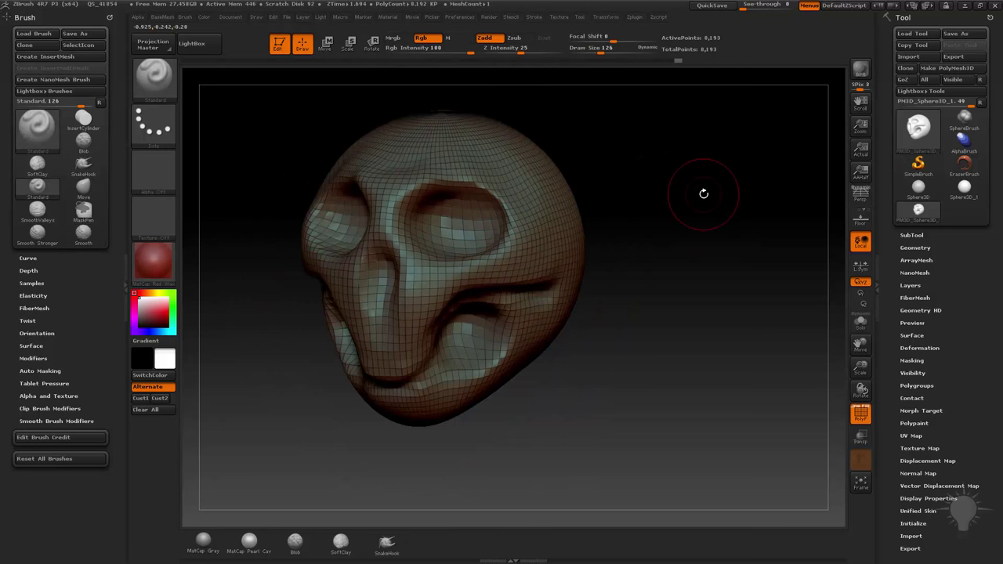
mouse_move(659, 190)
left_mouse_down()
mouse_move(611, 190)
mouse_move(624, 249)
mouse_move(609, 266)
mouse_move(663, 265)
mouse_move(591, 254)
mouse_move(588, 266)
left_mouse_up()
key("s")
key("s")
mouse_move(597, 281)
left_mouse_down()
mouse_move(560, 256)
mouse_move(594, 197)
mouse_move(698, 139)
mouse_move(792, 108)
left_mouse_up()
key("b")
key("m")
key("v")
key("s")
left_click_drag(731, 237, 706, 307, "shift")
left_click_drag(593, 216, 621, 190)
mouse_move(644, 177)
left_mouse_down()
mouse_move(677, 176)
mouse_move(628, 217)
left_mouse_up()
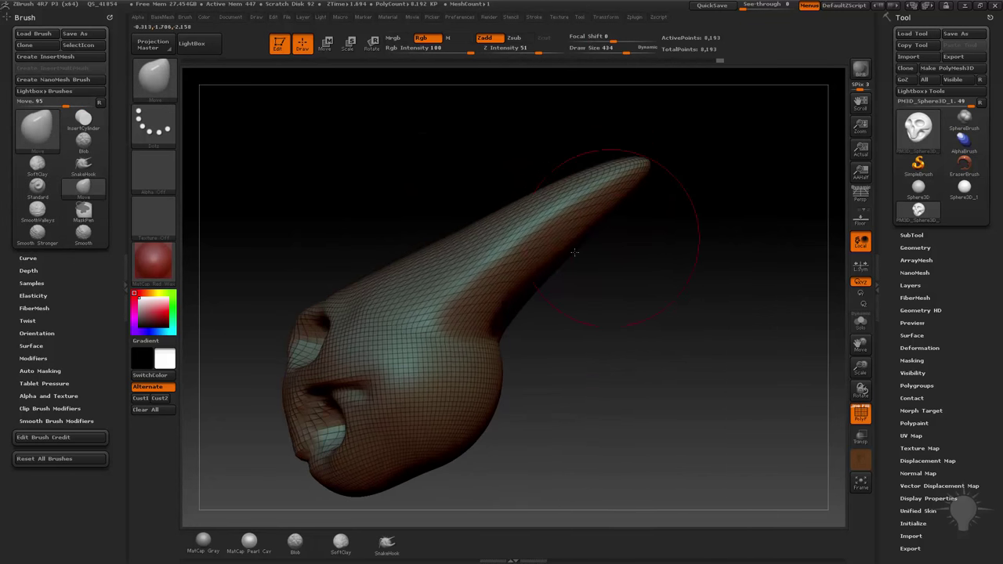
Try pulling the underside of the stretched spike's tip downward, and undo the strokes
left_click_drag(576, 253, 620, 343)
left_click_drag(610, 235, 679, 271)
key("ctrl+z")
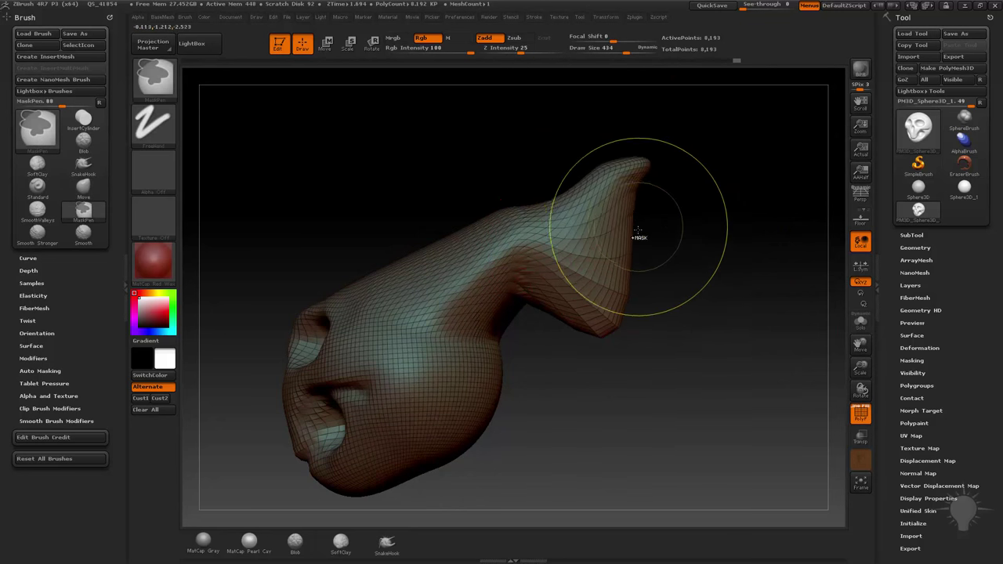
key("ctrl+z")
mouse_move(629, 196)
left_mouse_down()
mouse_move(656, 235)
mouse_move(646, 236)
left_mouse_up()
key("ctrl+z")
Pull the underside and tip of the spike outward into a broad, thick end with the Move brush, reducing the draw size for the final strokes
mouse_move(559, 255)
left_mouse_down()
mouse_move(583, 284)
mouse_move(552, 332)
left_mouse_up()
mouse_move(596, 286)
left_mouse_down()
mouse_move(613, 319)
mouse_move(640, 307)
left_mouse_up()
left_click_drag(649, 211, 667, 208)
left_click_drag(666, 170, 685, 159)
key("s")
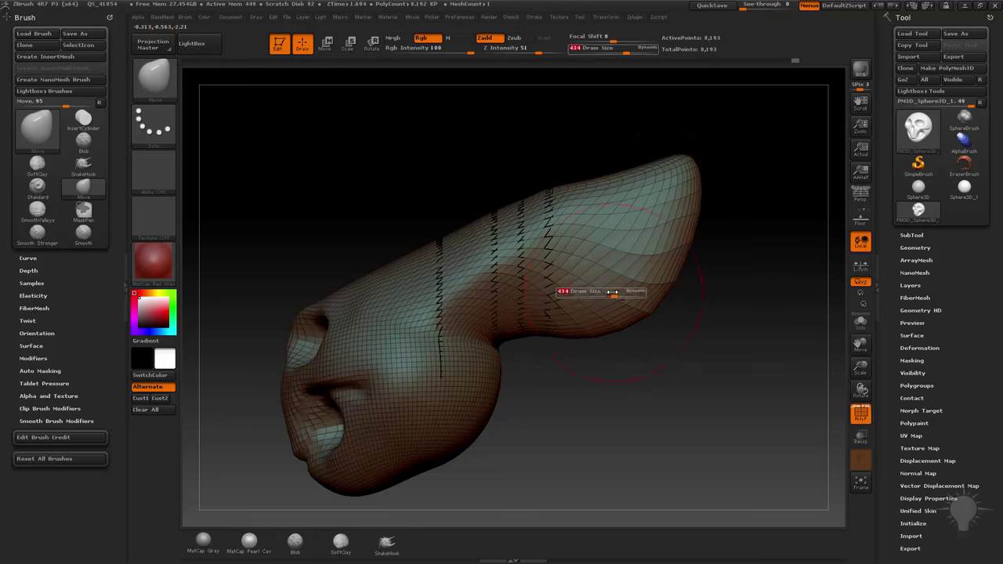
left_click(616, 291)
left_click_drag(555, 331, 562, 350)
left_click_drag(497, 348, 516, 355)
left_click_drag(607, 322, 666, 310)
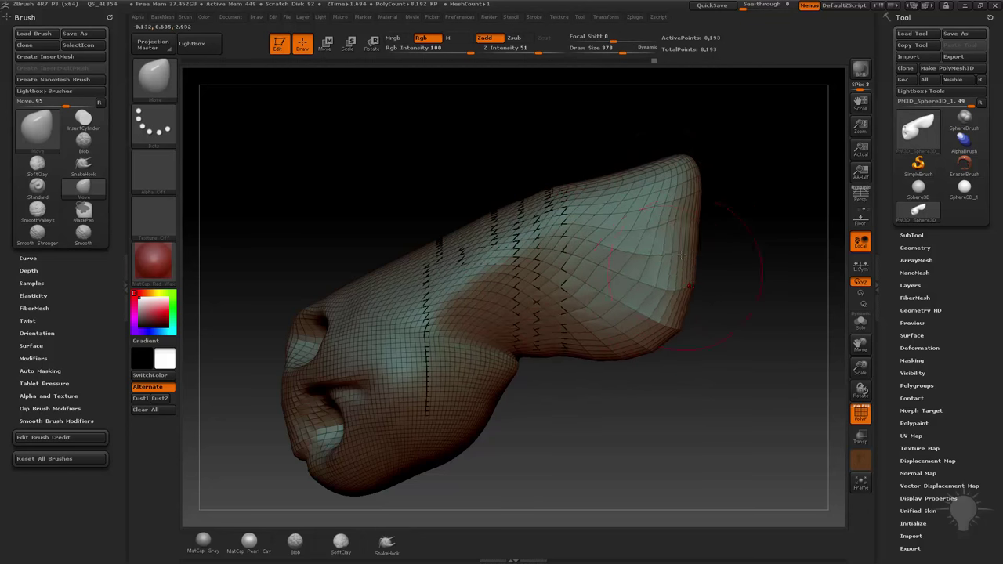
left_click_drag(678, 252, 696, 253)
Reshape the broad back end of the stretched head from several angles with the Move brush
left_click_drag(781, 273, 637, 229)
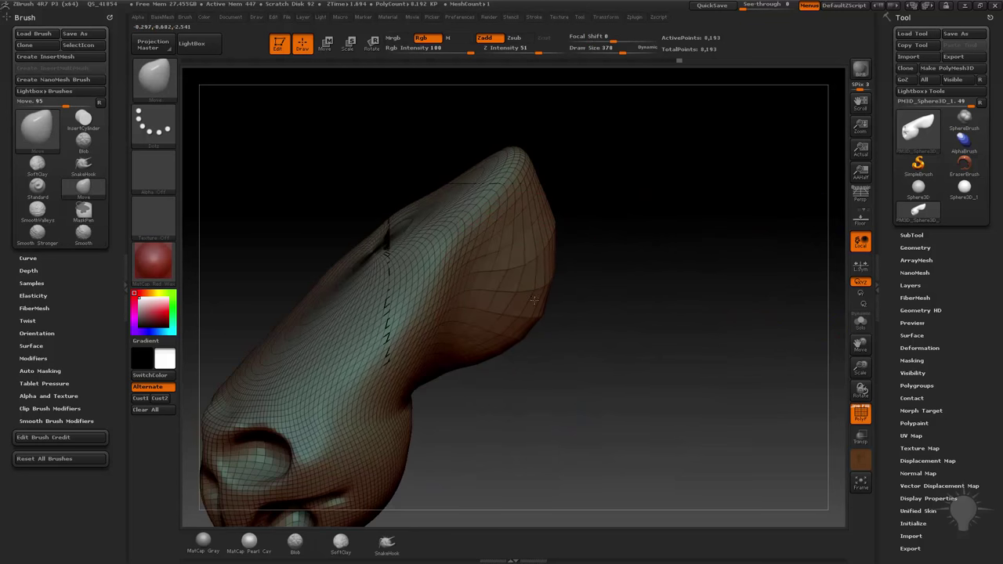
mouse_move(534, 300)
left_mouse_down()
mouse_move(539, 285)
mouse_move(597, 323)
left_mouse_up()
left_click_drag(566, 261, 632, 271)
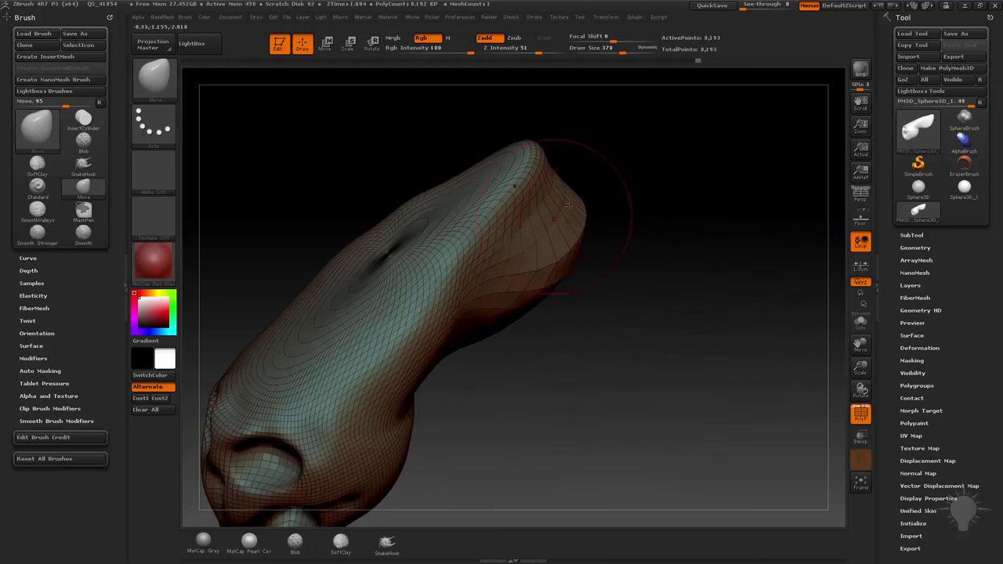
left_click_drag(556, 220, 569, 227)
mouse_move(644, 275)
left_mouse_down()
mouse_move(589, 300)
mouse_move(576, 326)
mouse_move(559, 331)
left_mouse_up()
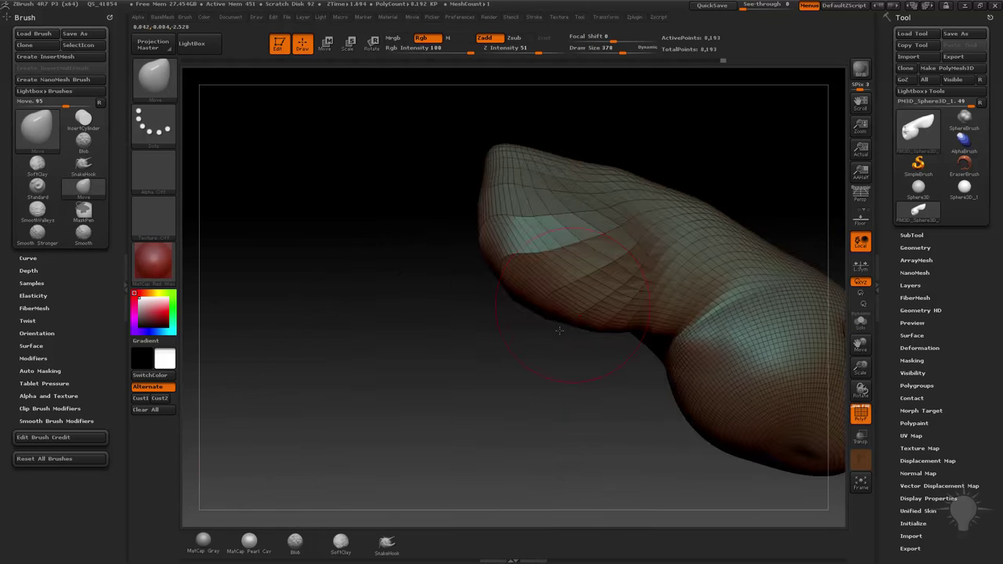
mouse_move(702, 182)
left_mouse_down()
mouse_move(639, 207)
mouse_move(589, 178)
mouse_move(598, 174)
left_mouse_up()
mouse_move(666, 159)
left_mouse_down()
mouse_move(710, 163)
mouse_move(698, 222)
mouse_move(649, 244)
left_mouse_up()
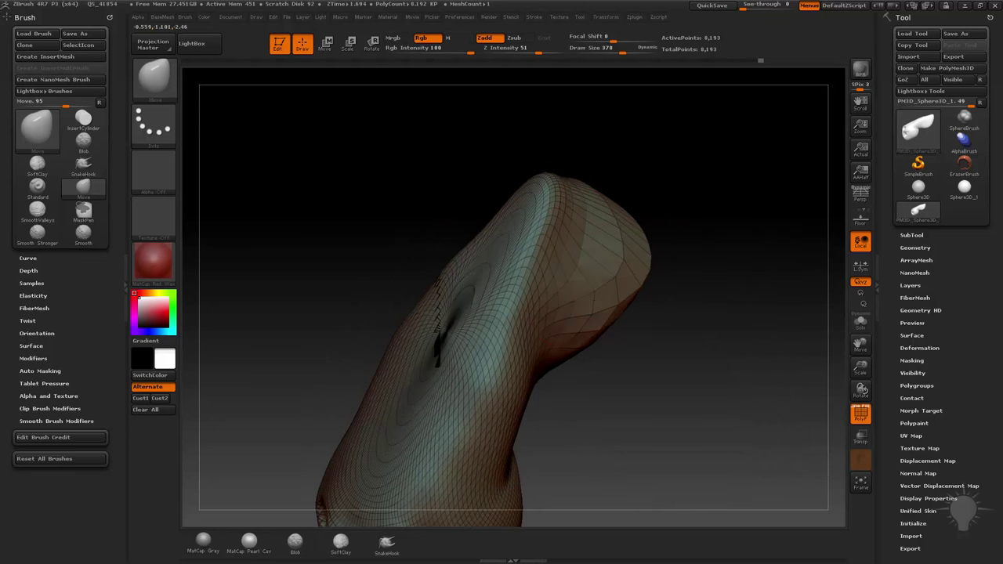
left_click_drag(599, 325, 613, 337)
left_click_drag(714, 292, 721, 227)
left_click_drag(575, 250, 554, 243)
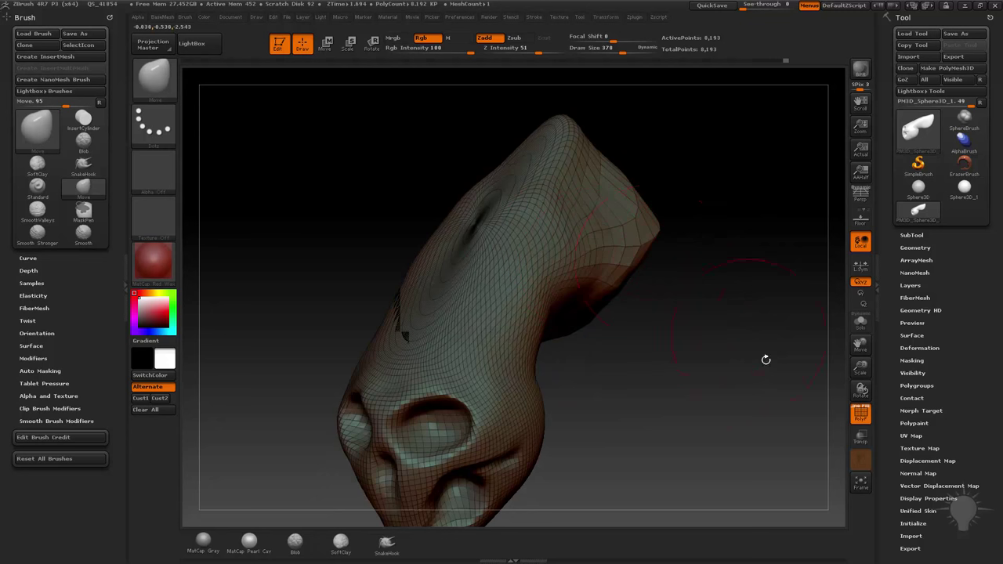
Switch to the Standard brush, hide the polygon wireframe and face the back end of the head
mouse_move(766, 359)
left_mouse_down("shift")
mouse_move(767, 344)
mouse_move(748, 351)
mouse_move(761, 355)
mouse_move(758, 388)
left_mouse_up("shift")
key("b")
key("s")
key("t")
left_click(861, 414)
mouse_move(543, 275)
left_mouse_down("shift")
mouse_move(662, 323)
mouse_move(645, 340)
left_mouse_up("shift")
left_click_drag(771, 362, 725, 359)
mouse_move(688, 184)
left_mouse_down("shift")
mouse_move(700, 205)
mouse_move(690, 349)
mouse_move(710, 321)
left_mouse_up("shift")
left_click_drag(803, 355, 588, 352, "shift")
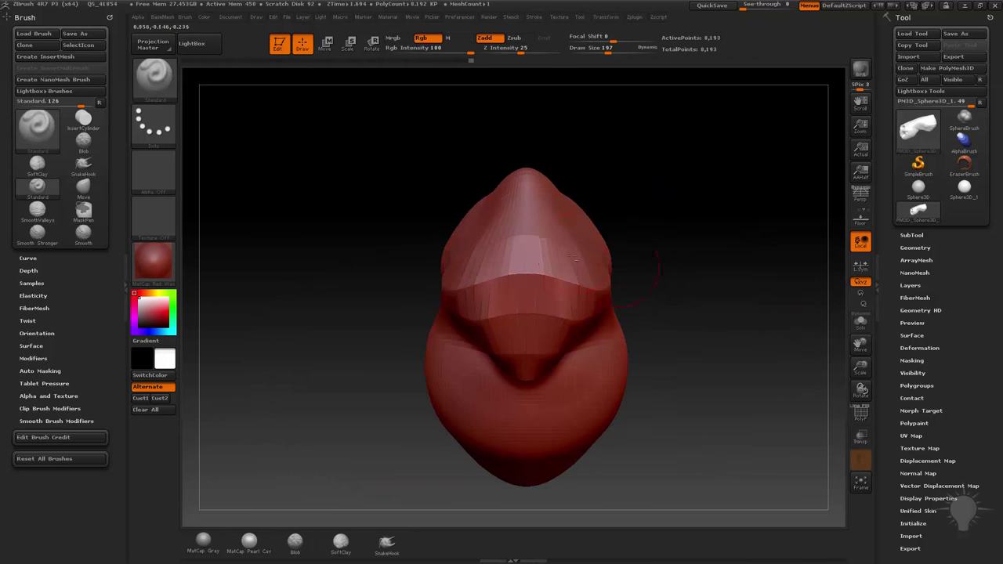
Try Standard brush strokes on the stretched polygons of the back end at a draw size of 131, and undo them
left_click_drag(500, 280, 504, 267)
left_click_drag(617, 271, 651, 270)
left_click_drag(520, 301, 520, 326)
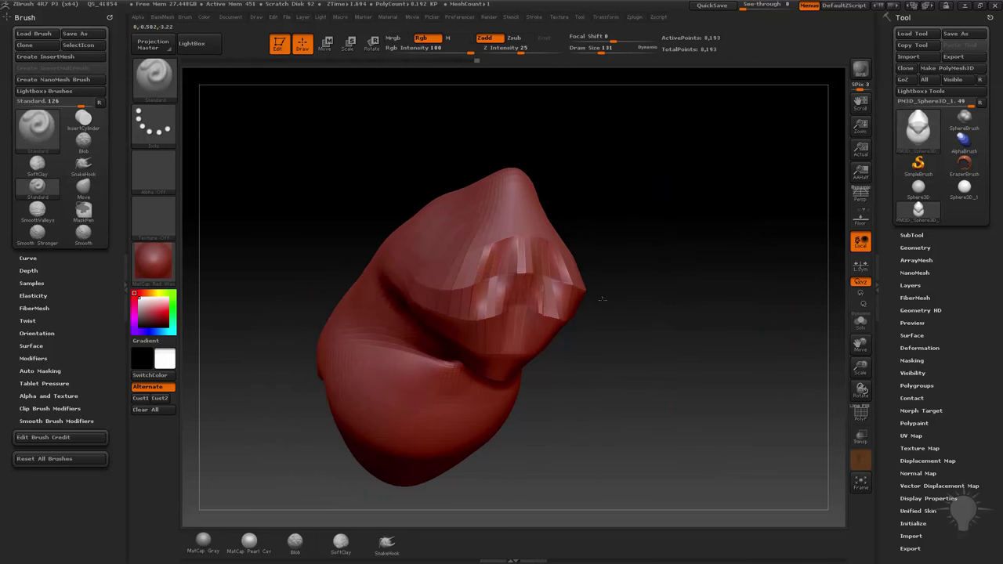
mouse_move(602, 299)
left_mouse_down()
mouse_move(650, 306)
mouse_move(537, 302)
mouse_move(658, 283)
left_mouse_up()
key("ctrl+z")
key("ctrl+z")
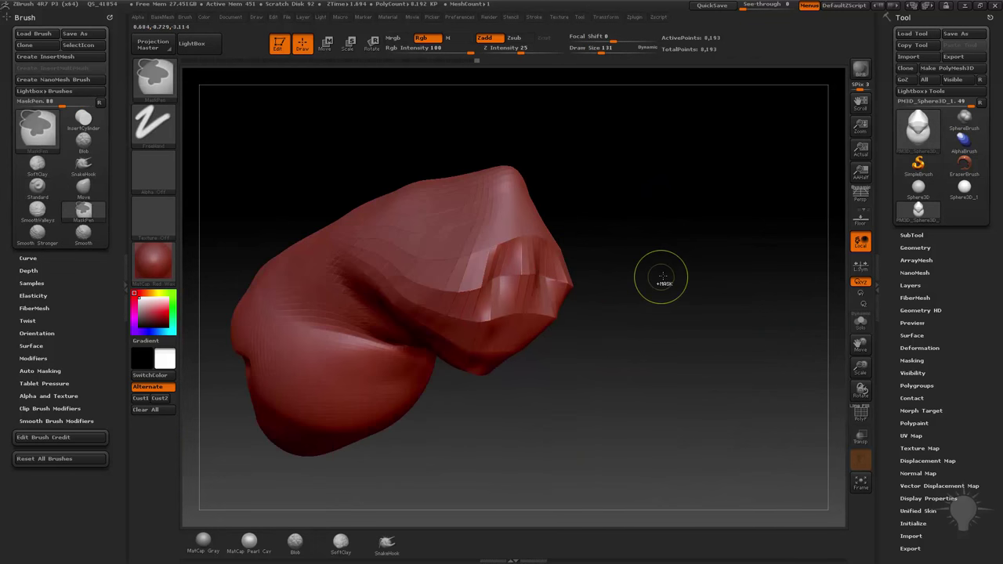
left_click_drag(644, 235, 710, 243, "shift")
key("ctrl+z")
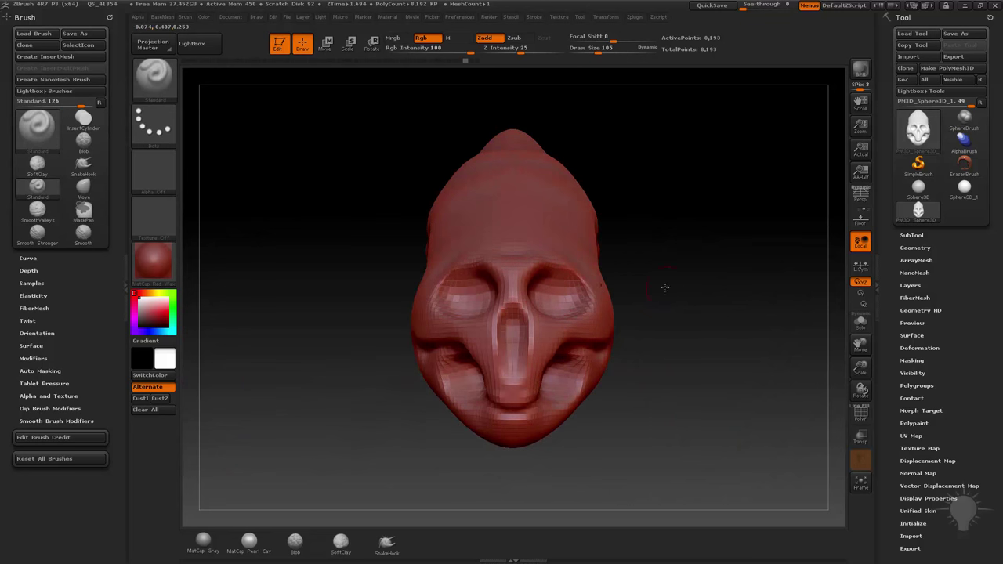
Open the Geometry settings, collapse Modify Topology, Position and ClayPolish, and leave only the DynaMesh options expanded
left_click_drag(690, 281, 652, 277, "alt")
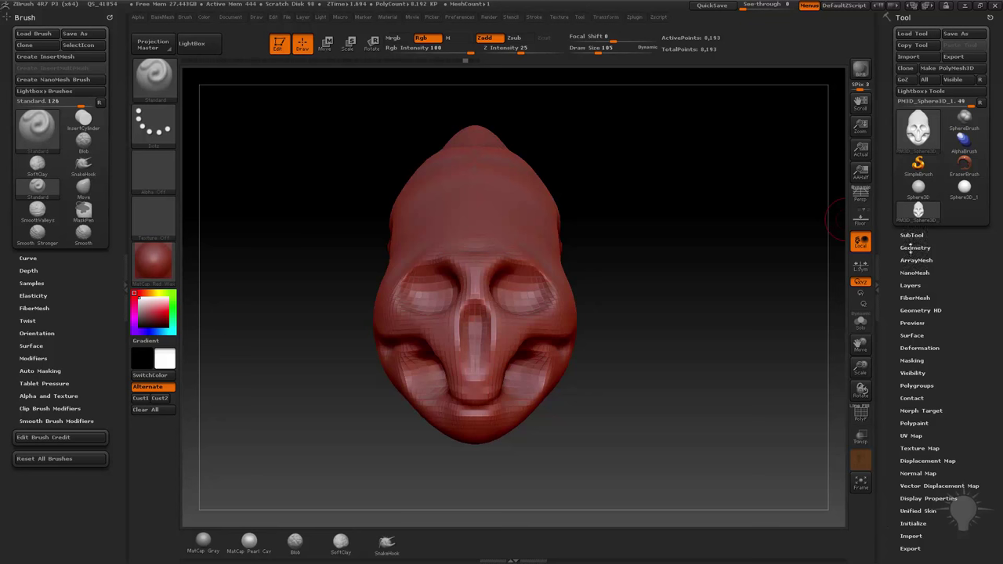
left_click(914, 247)
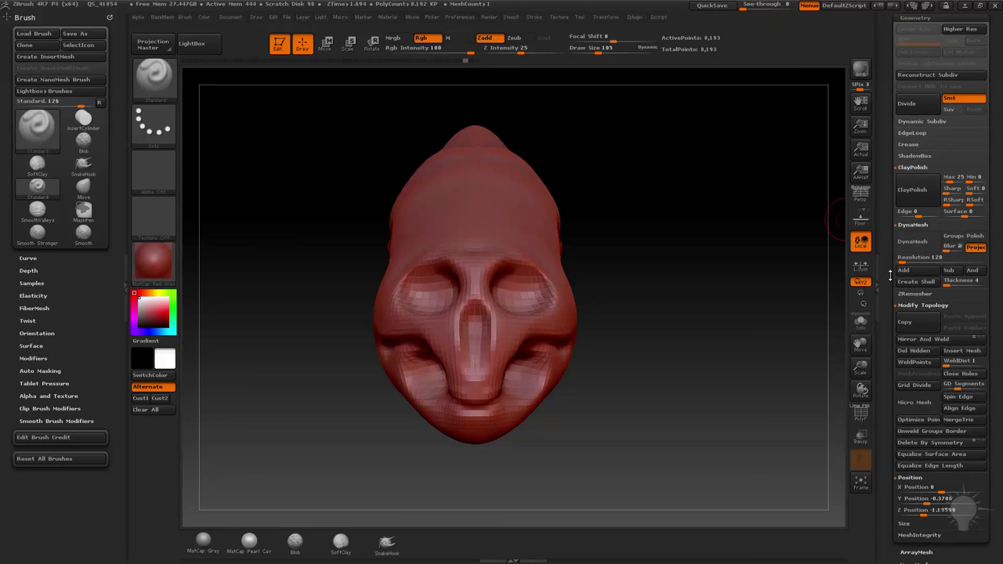
left_click(912, 304, "shift")
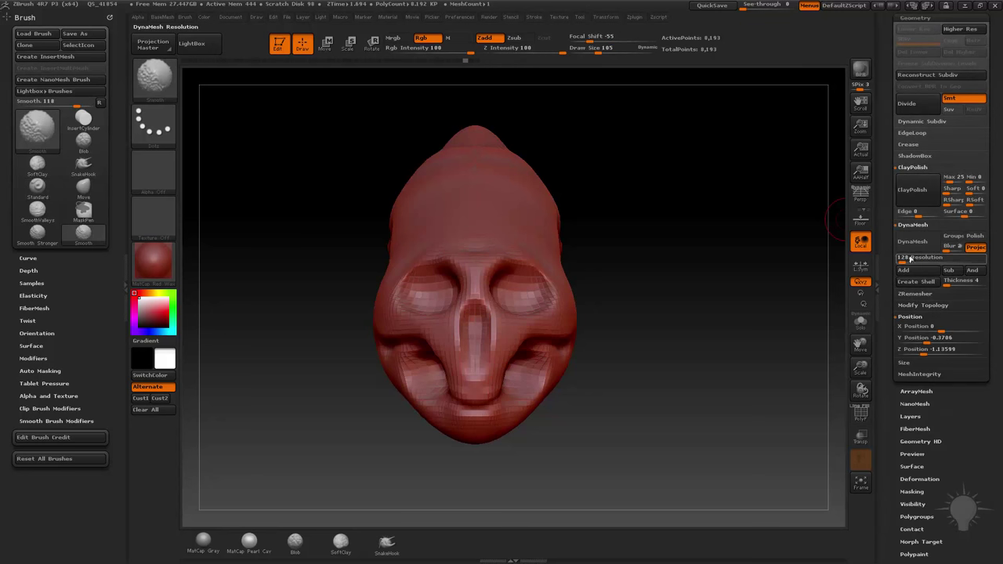
left_click(905, 317, "shift")
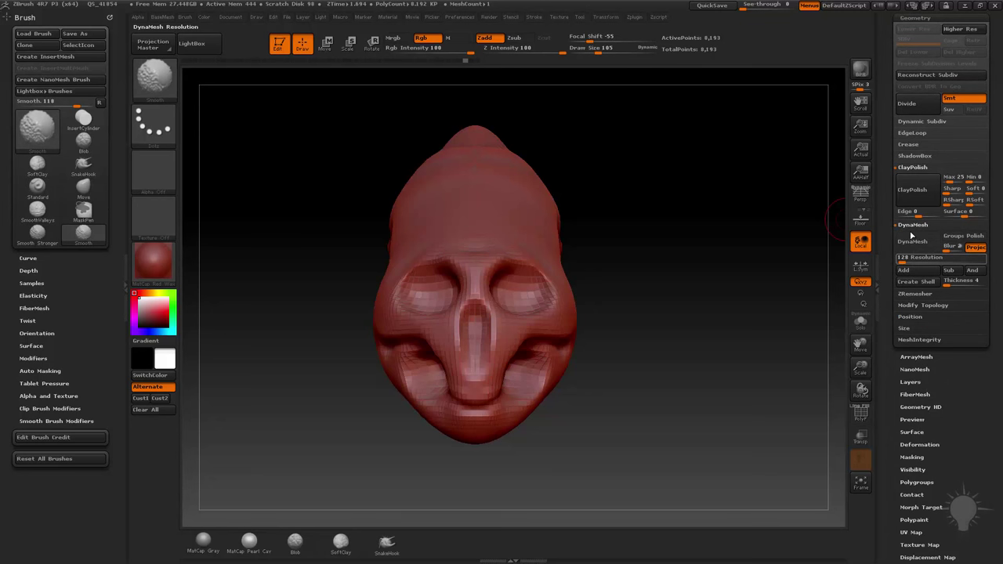
left_click(924, 225, "shift")
left_click(912, 168, "shift")
mouse_move(882, 165)
left_mouse_down()
mouse_move(878, 302)
mouse_move(889, 188)
left_mouse_up()
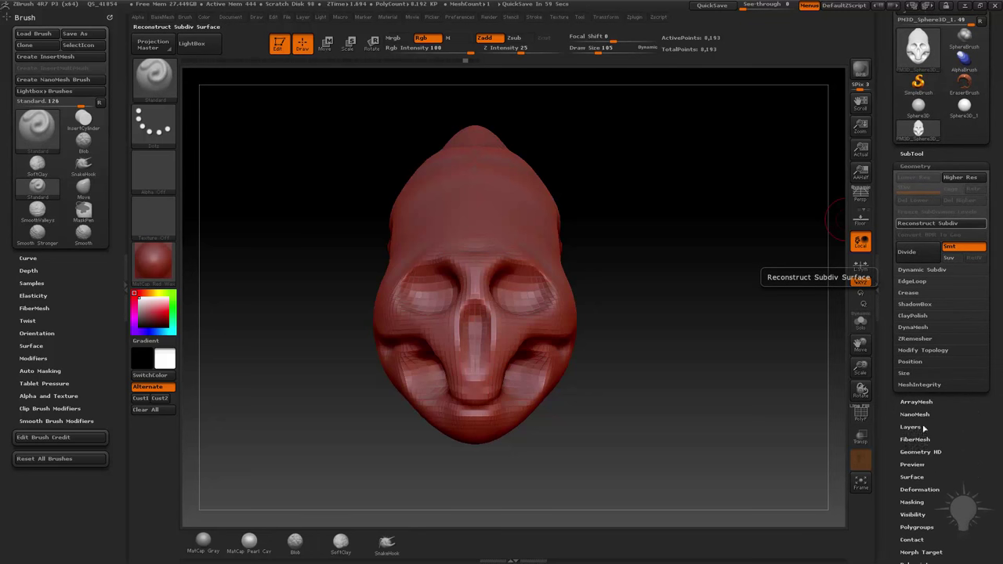
left_click(913, 327)
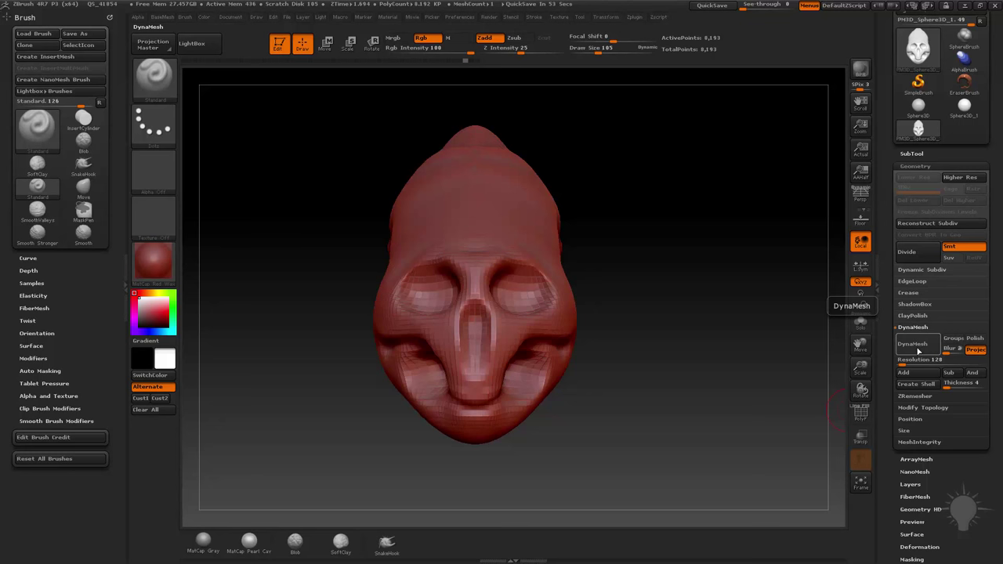
Show the polygon wireframe, examine the stretched polygons along the top and back of the head, and hide it again
mouse_move(634, 232)
left_mouse_down()
mouse_move(653, 257)
mouse_move(721, 230)
mouse_move(749, 287)
mouse_move(748, 311)
left_mouse_up()
left_click(860, 413)
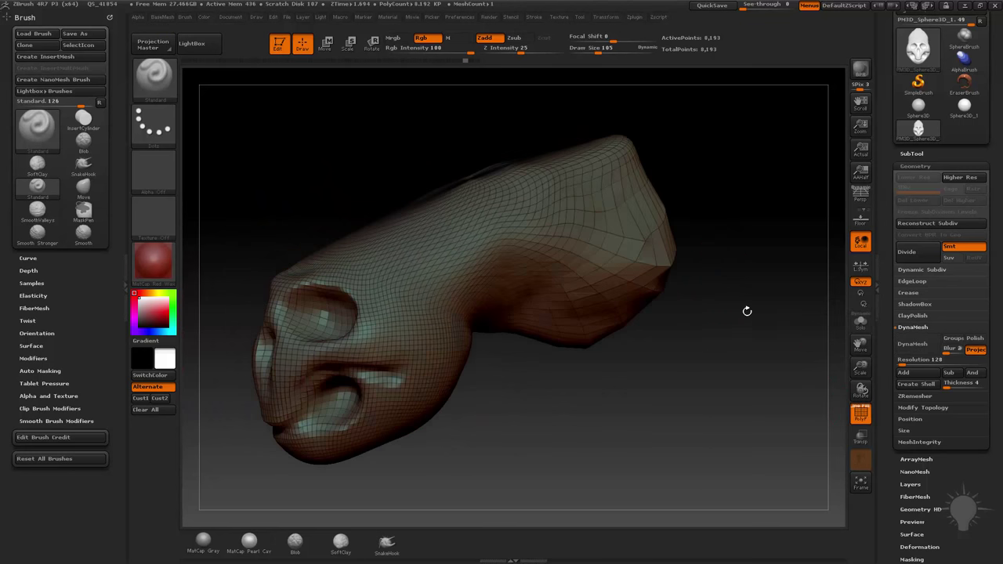
mouse_move(747, 239)
left_mouse_down()
mouse_move(754, 308)
mouse_move(755, 284)
left_mouse_up()
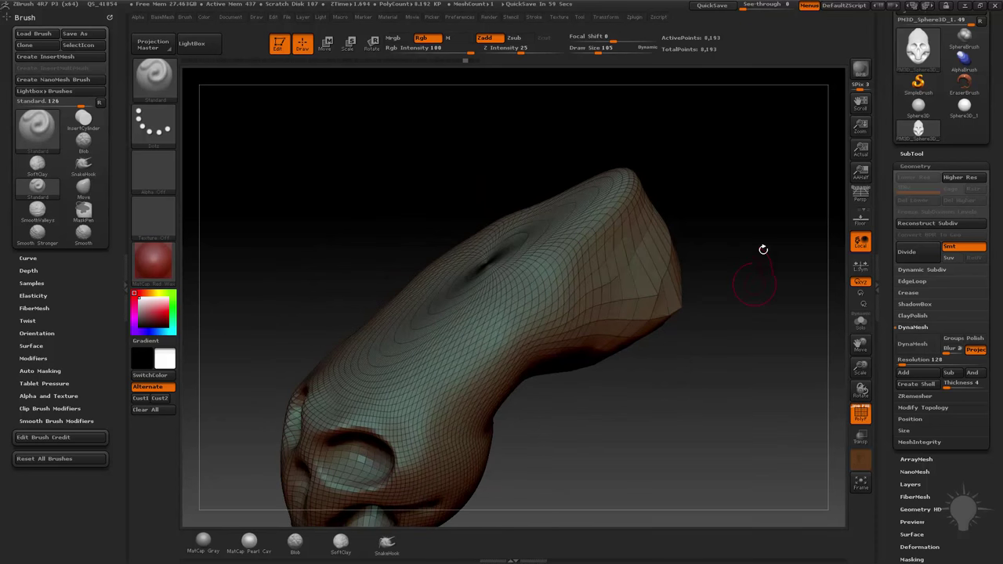
left_click_drag(762, 250, 834, 327)
left_click(862, 421)
Try sculpting over the pinched polygons on top of the head with the Standard brush at a draw size of 131, and undo all strokes
mouse_move(528, 328)
left_mouse_down()
mouse_move(515, 326)
mouse_move(534, 307)
mouse_move(528, 337)
left_mouse_up()
mouse_move(709, 312)
left_mouse_down()
mouse_move(744, 343)
mouse_move(666, 333)
left_mouse_up()
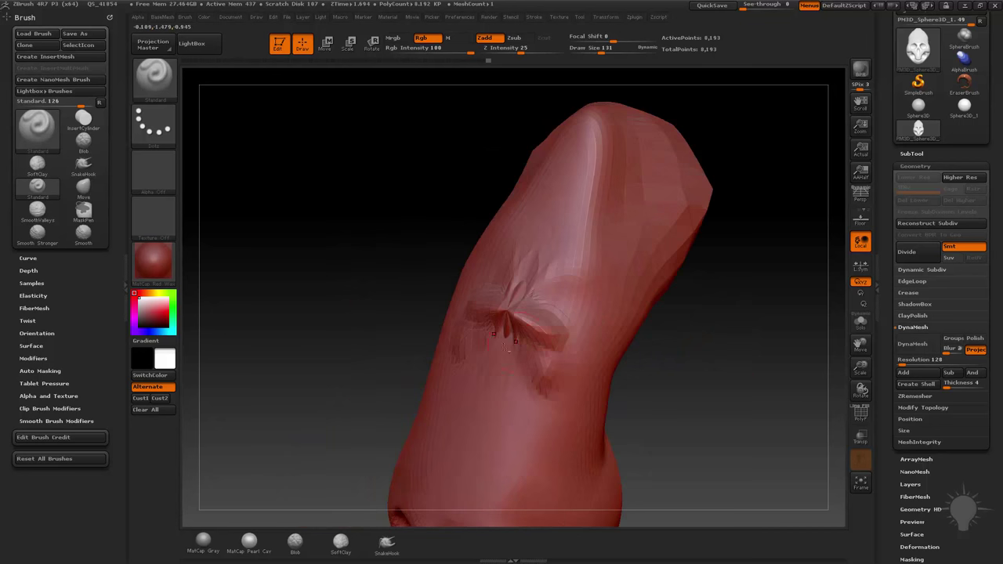
left_click_drag(512, 325, 505, 360)
left_click_drag(666, 333, 706, 337)
mouse_move(523, 289)
left_mouse_down()
mouse_move(511, 332)
mouse_move(528, 274)
left_mouse_up()
mouse_move(701, 327)
left_mouse_down()
mouse_move(746, 285)
mouse_move(763, 314)
left_mouse_up()
key("ctrl+z")
key("ctrl+z")
key("ctrl+z")
key("ctrl+z")
key("ctrl+z")
key("ctrl+z")
key("ctrl+z")
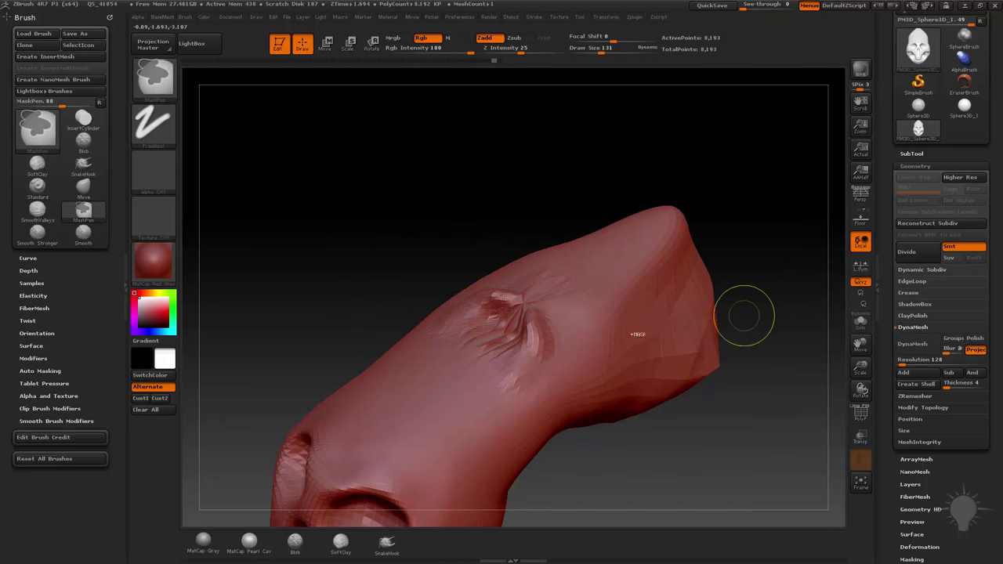
key("ctrl+z")
key("ctrl+z")
key("ctrl+z")
key("ctrl+z")
key("ctrl+z")
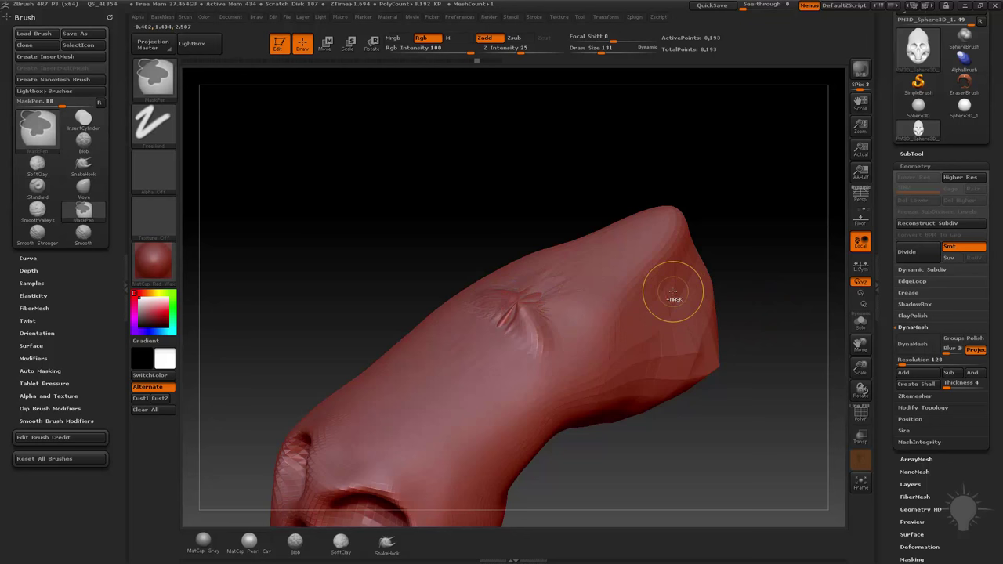
Carve a recess behind each eye socket and raise a bump on top of the head with the Standard brush at a draw size of 131
mouse_move(767, 247)
left_mouse_down()
mouse_move(760, 240)
mouse_move(786, 238)
mouse_move(750, 267)
mouse_move(763, 264)
left_mouse_up()
left_click_drag(695, 335, 736, 310, "alt")
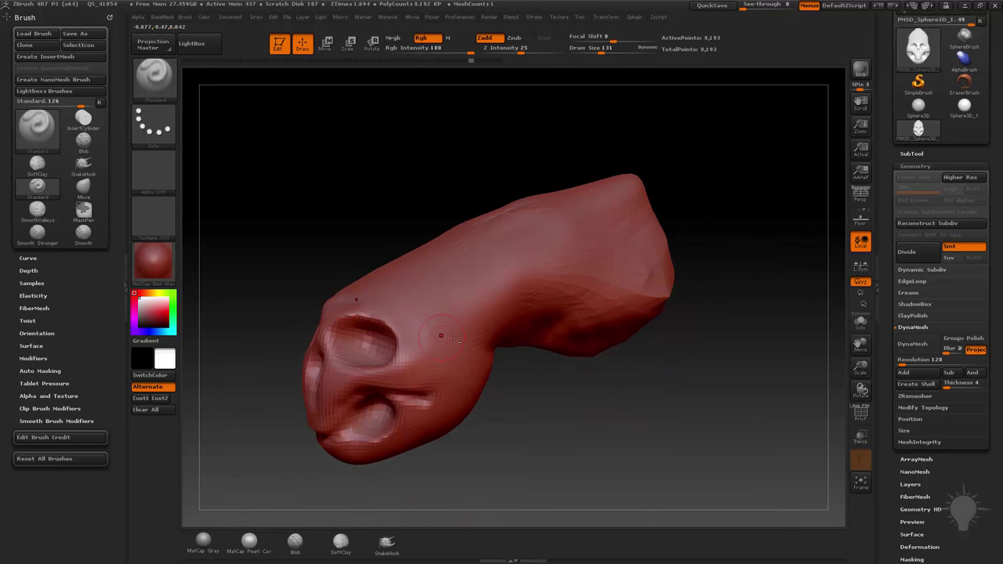
mouse_move(438, 337)
left_mouse_down("alt")
mouse_move(433, 347)
mouse_move(437, 333)
mouse_move(446, 346)
left_mouse_up("alt")
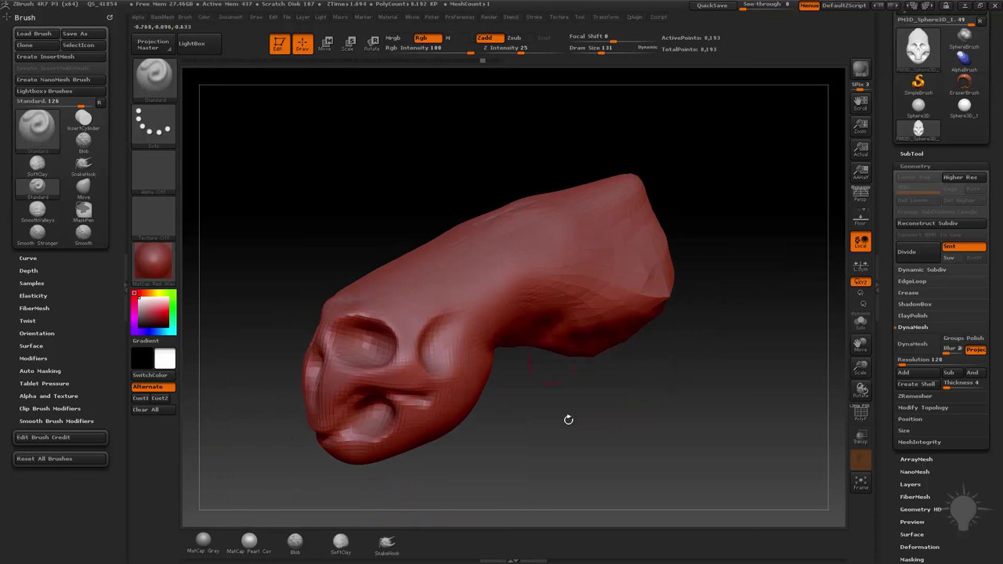
left_click_drag(566, 418, 521, 404)
left_click_drag(475, 207, 485, 202)
left_click_drag(710, 249, 666, 246)
left_click_drag(634, 290, 683, 270)
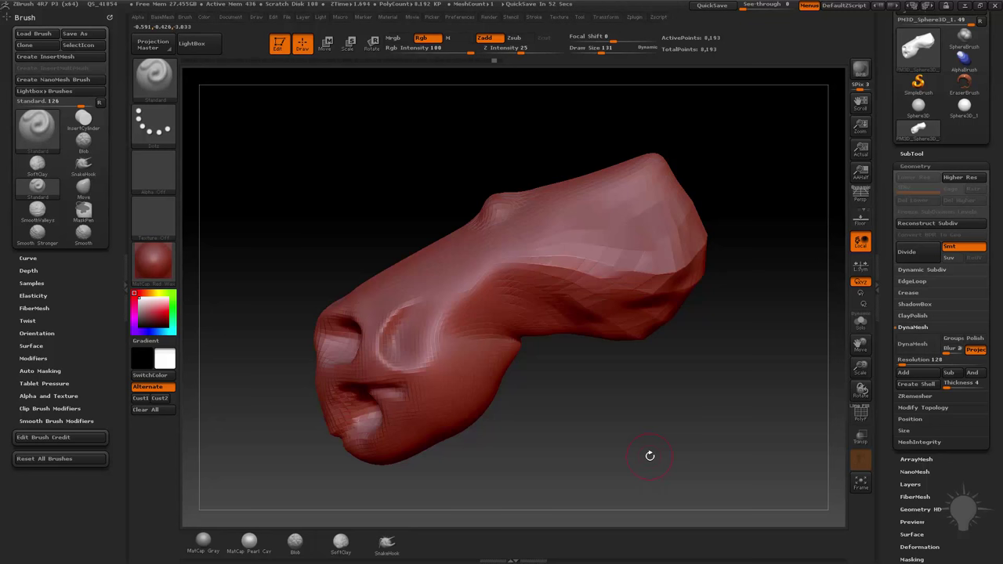
Inspect the bump on top of the head from several angles and smooth it down
mouse_move(743, 306)
left_mouse_down()
mouse_move(710, 348)
mouse_move(626, 309)
left_mouse_up()
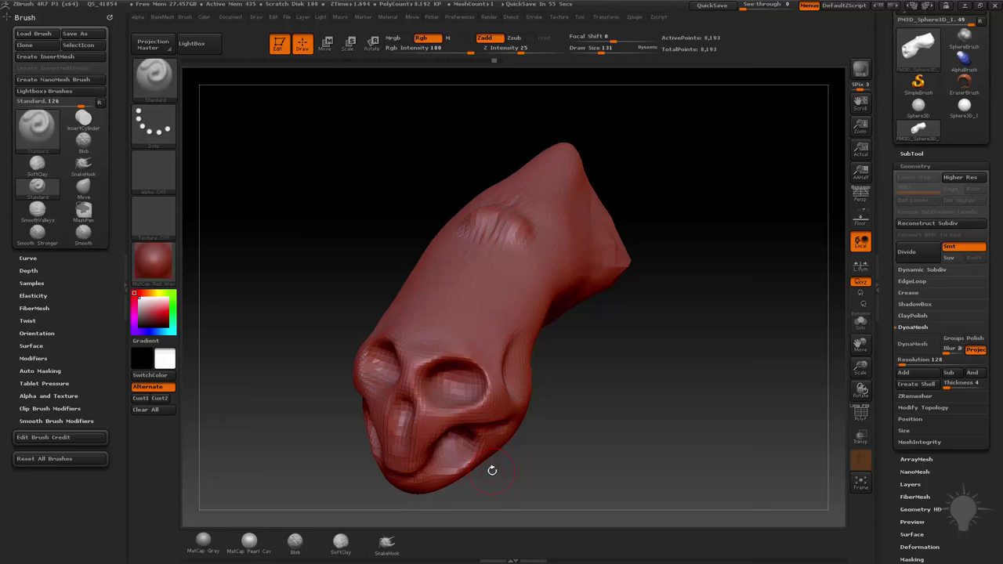
mouse_move(728, 315)
left_mouse_down()
mouse_move(741, 339)
mouse_move(771, 345)
left_mouse_up()
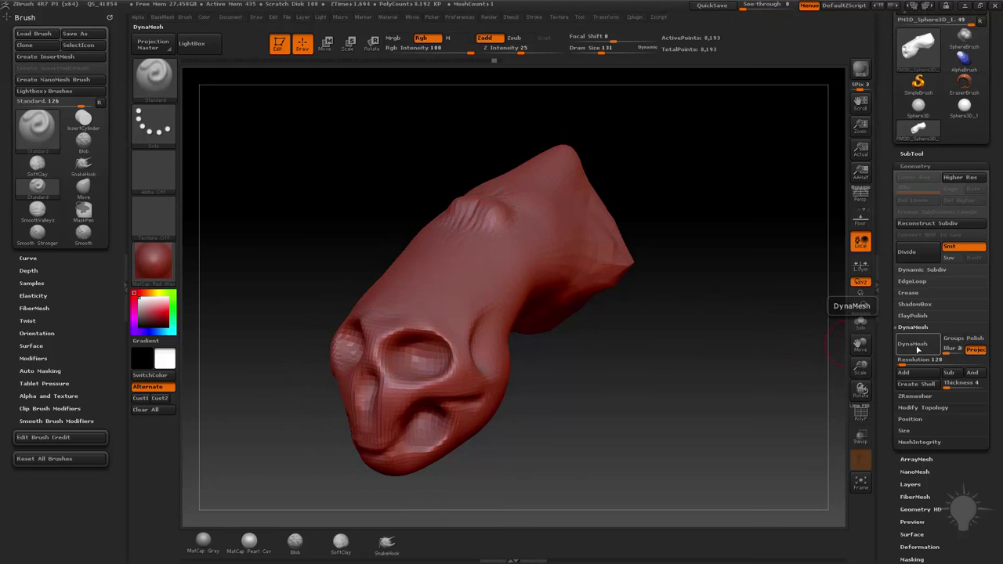
left_click_drag(744, 241, 759, 297)
mouse_move(502, 247)
left_mouse_down("shift")
mouse_move(487, 261)
mouse_move(494, 240)
left_mouse_up("shift")
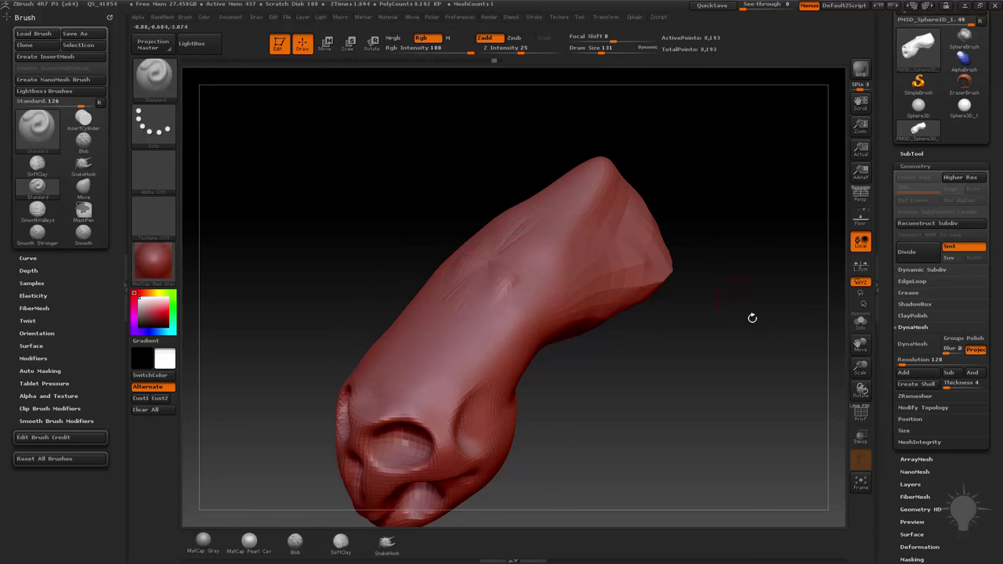
left_click_drag(766, 336, 766, 319)
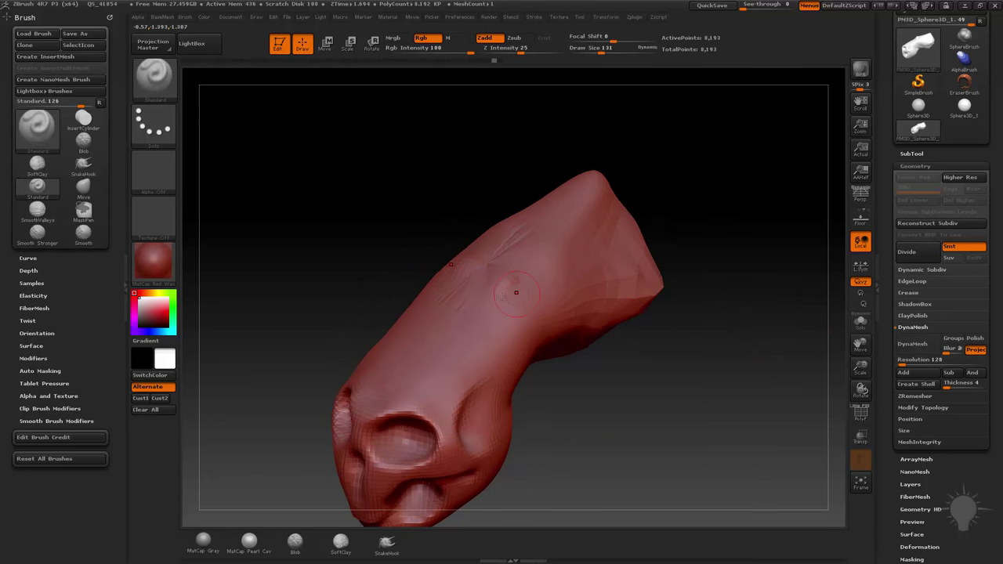
left_click_drag(511, 296, 504, 289, "shift")
left_click_drag(537, 250, 522, 269, "shift")
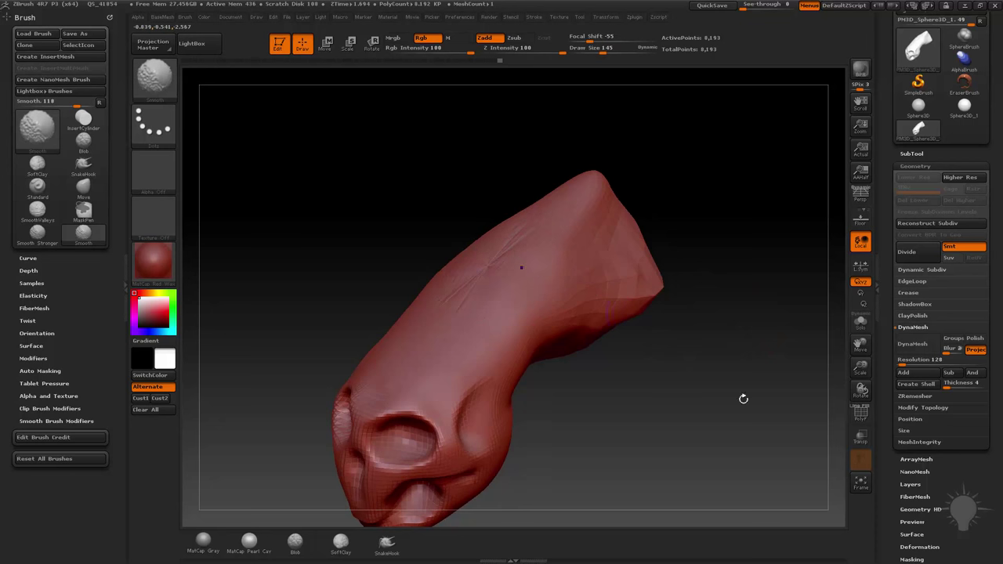
Subdivide the whole mesh once to a second subdivision level
left_click_drag(743, 399, 748, 418)
left_click_drag(679, 434, 663, 409, "alt")
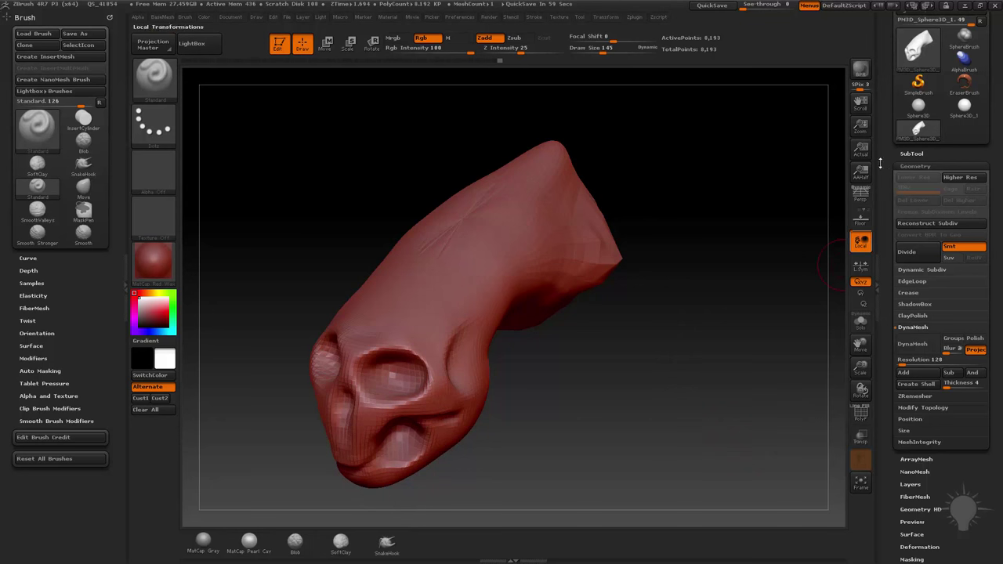
left_click_drag(741, 304, 752, 374)
key("ctrl+d")
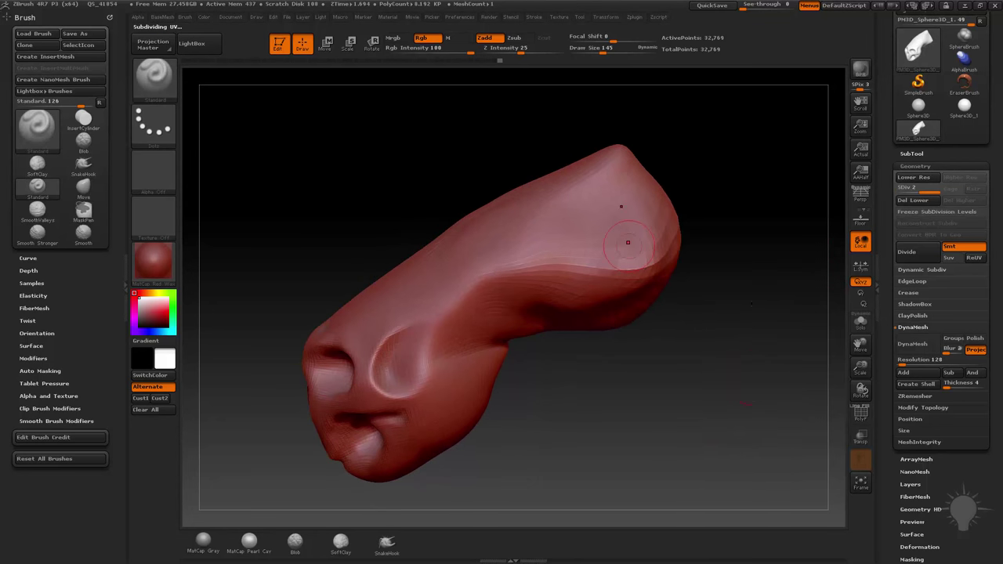
Subdivide the whole mesh two more times to reach a fourth subdivision level
left_click_drag(758, 333, 739, 306)
key("ctrl+d")
key("ctrl+d")
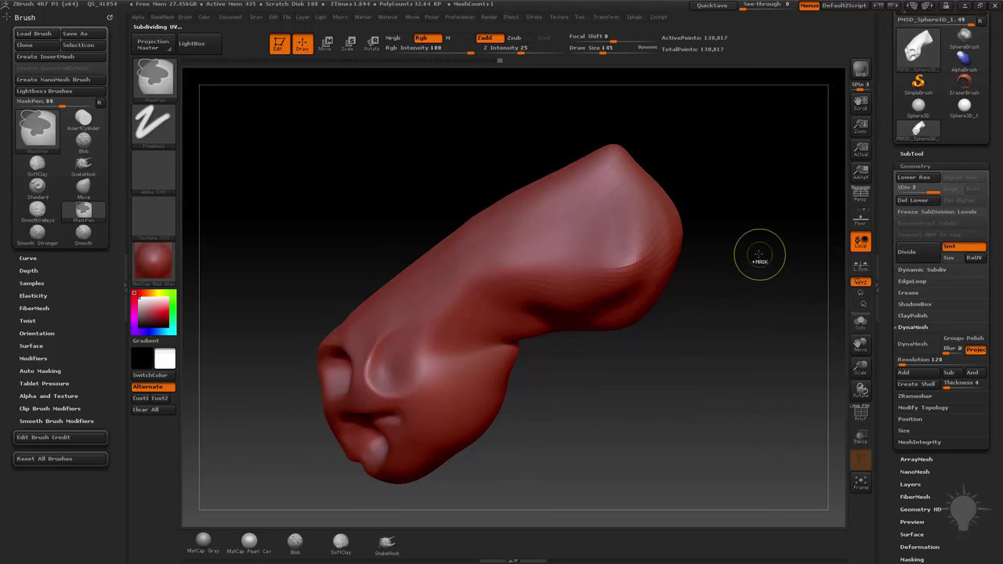
Carve a pair of eye sockets into the stretched back end with the Standard brush at draw sizes 97 and 126, and check their wireframe
left_click_drag(762, 217, 727, 238)
key("s")
left_click_drag(603, 267, 597, 266)
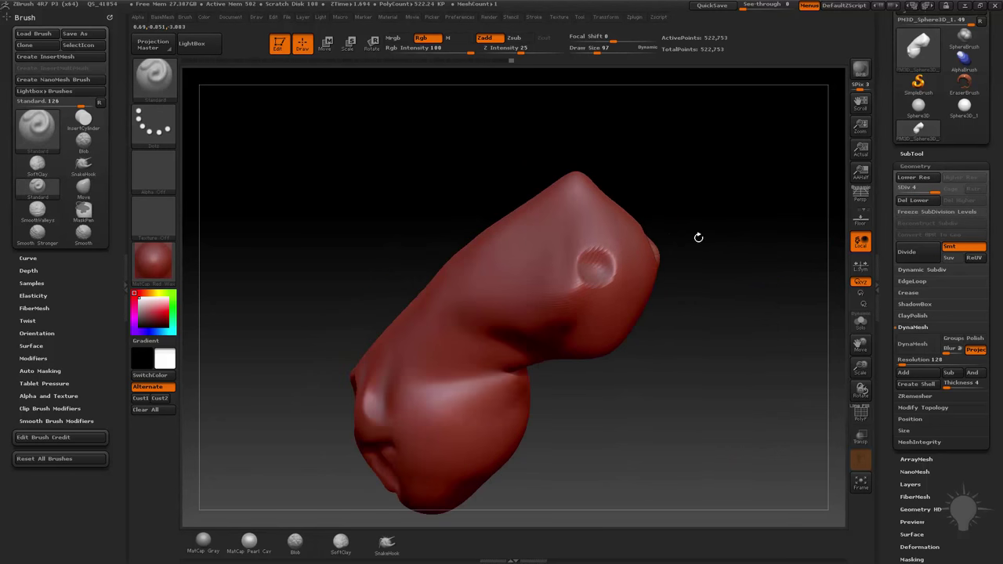
left_click_drag(698, 237, 665, 243)
key("s")
left_click(598, 285)
left_click_drag(598, 285, 593, 271)
left_click_drag(696, 249, 631, 252)
left_click_drag(579, 272, 585, 274, "alt")
left_click(858, 416)
left_click_drag(658, 321, 714, 329)
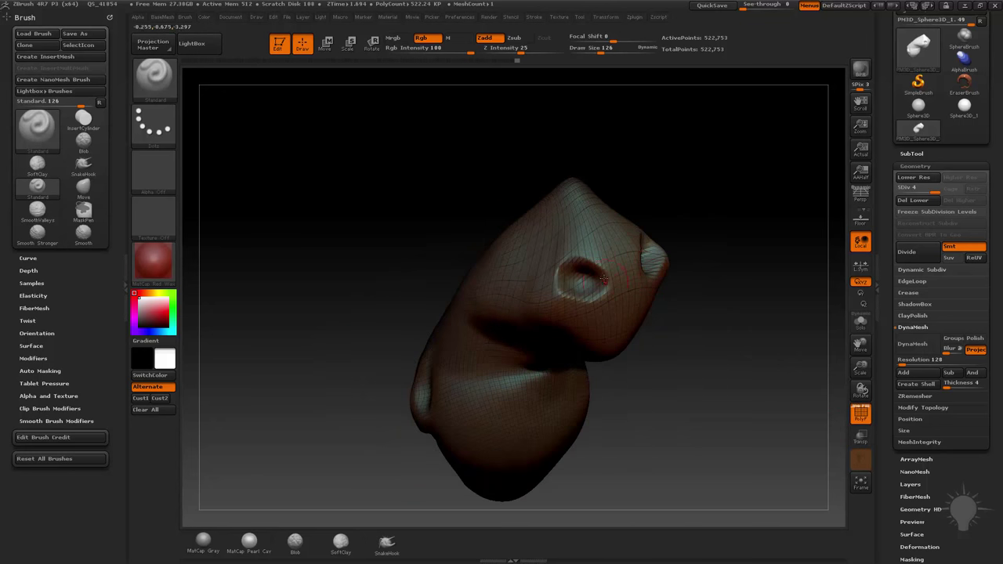
left_click(861, 410)
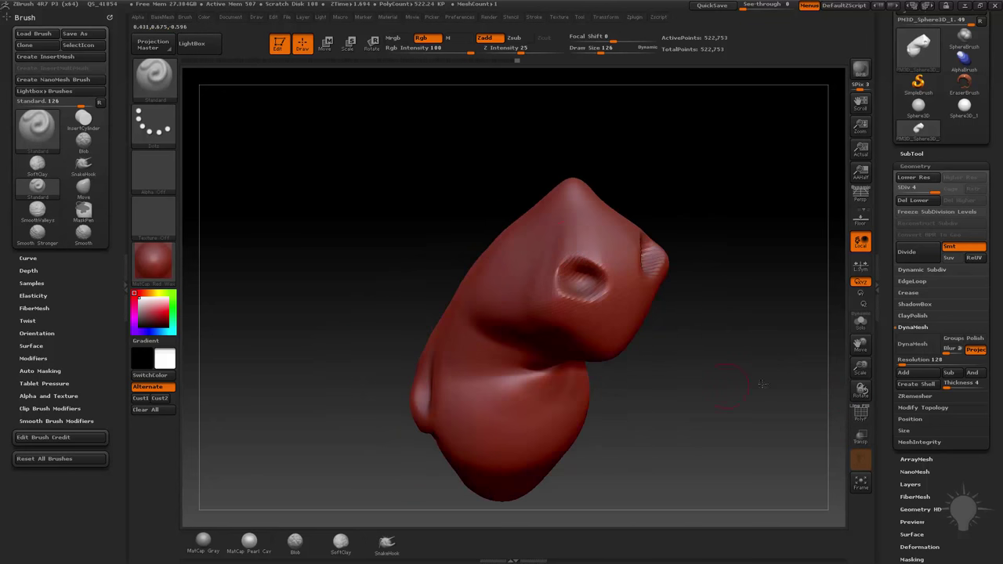
Sculpt small details beside the skull's nose and on both cheeks with the Standard brush at a draw size of 22
left_click_drag(783, 376, 646, 356)
key("s")
left_click_drag(549, 380, 530, 381)
key("s")
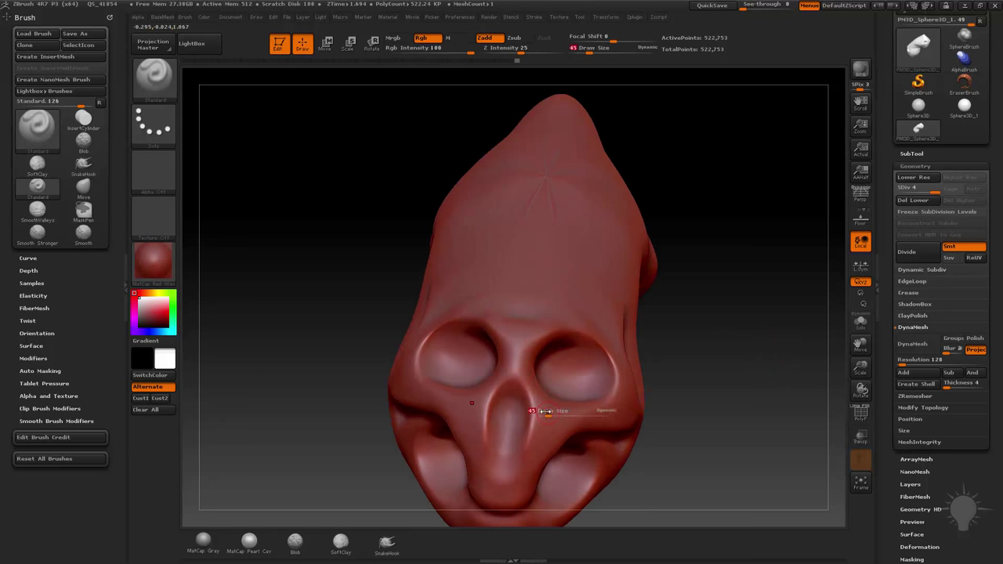
mouse_move(551, 413)
left_mouse_down()
mouse_move(539, 413)
mouse_move(553, 433)
mouse_move(531, 390)
mouse_move(538, 417)
left_mouse_up()
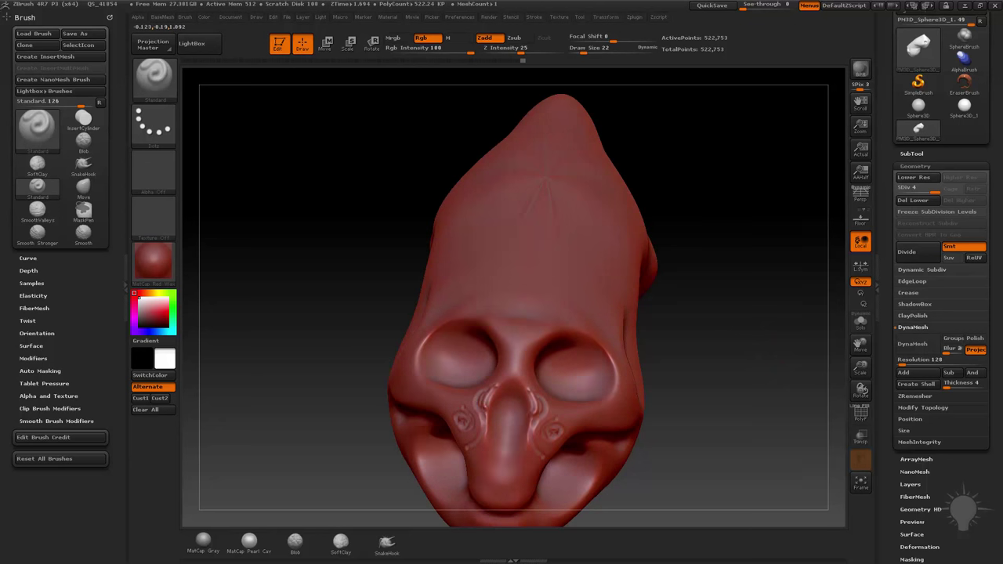
Sculpt small marks between and below the back end's eye sockets with the Standard brush at a draw size of 30
left_click_drag(764, 358, 695, 337)
left_click_drag(821, 470, 576, 409, "alt")
left_click_drag(661, 434, 552, 423, "alt")
key("s")
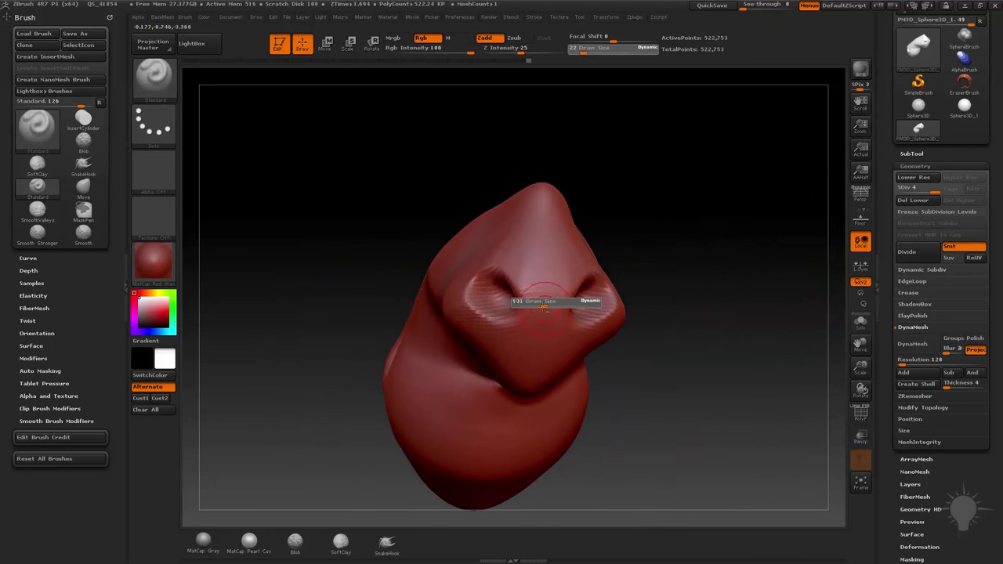
left_click_drag(524, 305, 527, 306)
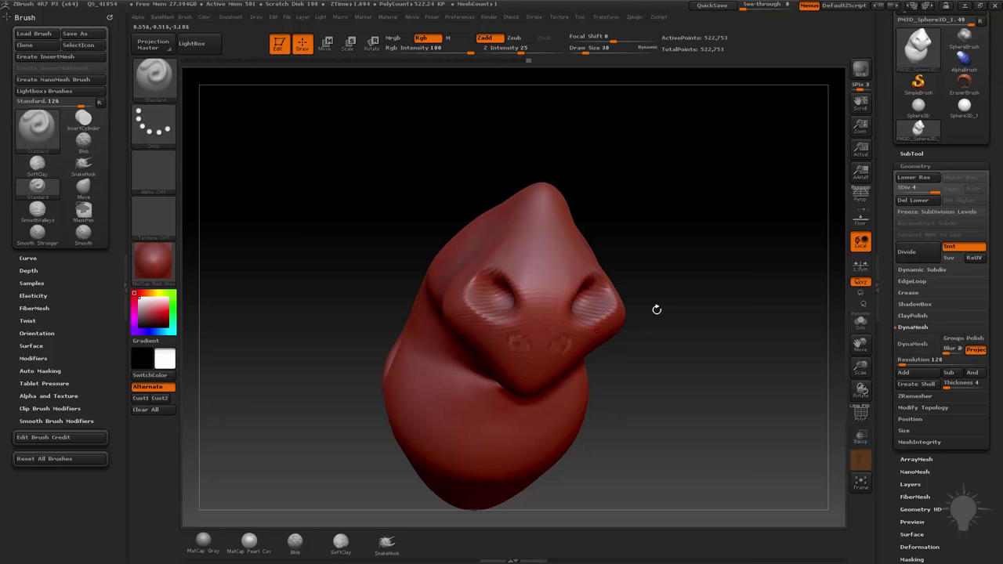
Sculpt socket detail, nose ridges and a mouth on the stretched back end with the Standard brush at a draw size of 78
left_click_drag(656, 310, 510, 359)
left_click_drag(638, 357, 584, 286)
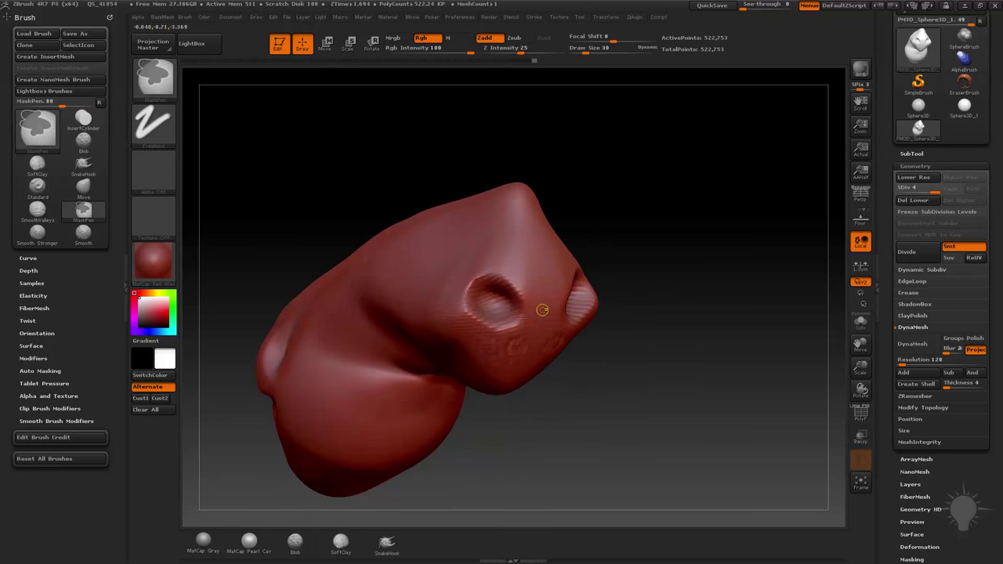
key("s")
mouse_move(537, 317)
left_mouse_down()
mouse_move(493, 300)
mouse_move(507, 303)
left_mouse_up()
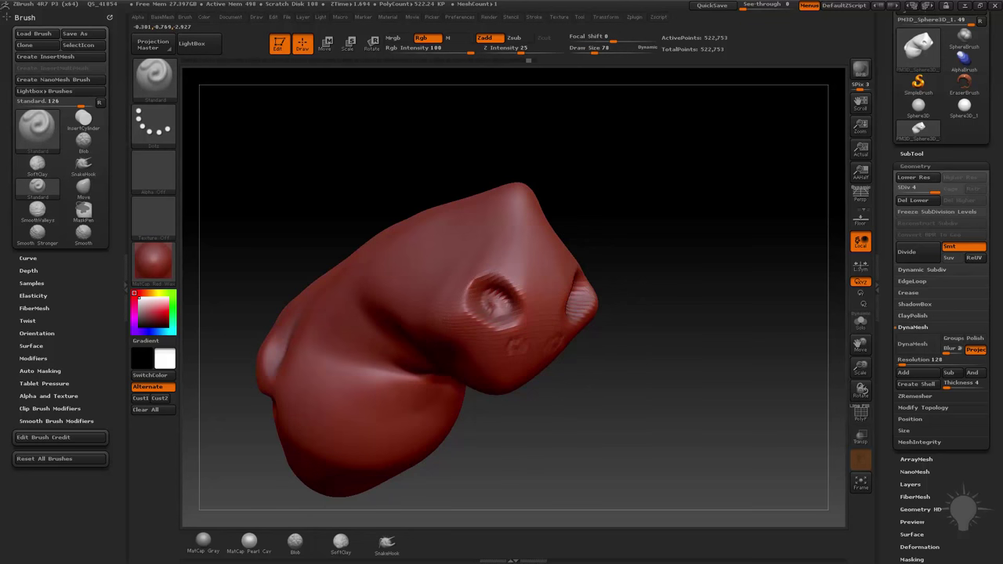
left_click_drag(612, 250, 558, 262)
left_click_drag(527, 284, 535, 316)
left_click_drag(620, 282, 582, 292)
mouse_move(555, 330)
left_mouse_down()
mouse_move(556, 363)
mouse_move(583, 346)
left_mouse_up()
left_click_drag(658, 350, 652, 331)
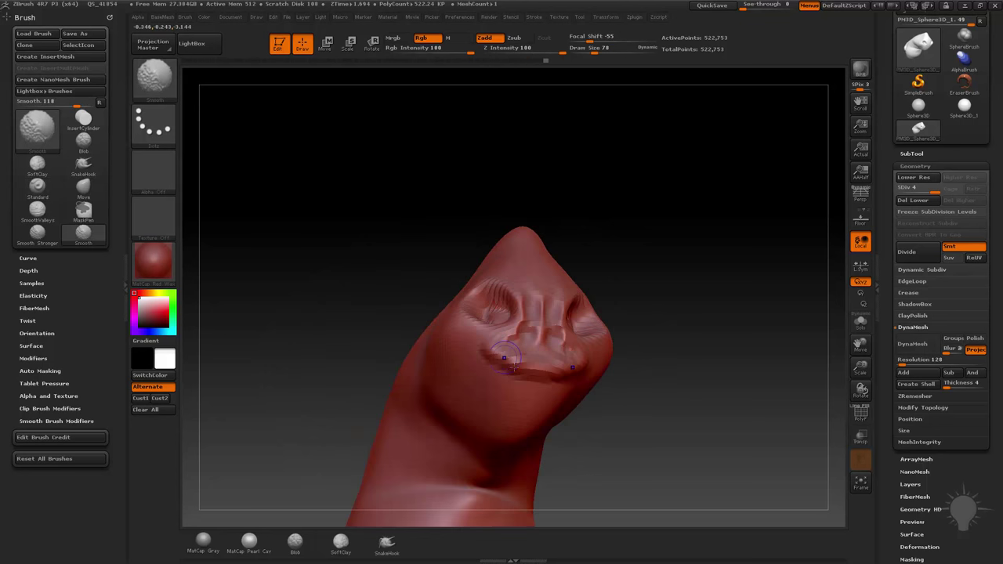
Smooth the mouth area on the stretched back end and compare its detail with the skull's front
left_click_drag(560, 366, 569, 375, "shift")
mouse_move(684, 353)
left_mouse_down()
mouse_move(757, 369)
mouse_move(682, 358)
mouse_move(732, 306)
mouse_move(790, 316)
mouse_move(791, 335)
left_mouse_up()
left_click_drag(470, 301, 480, 310, "shift")
left_click_drag(743, 294, 777, 305)
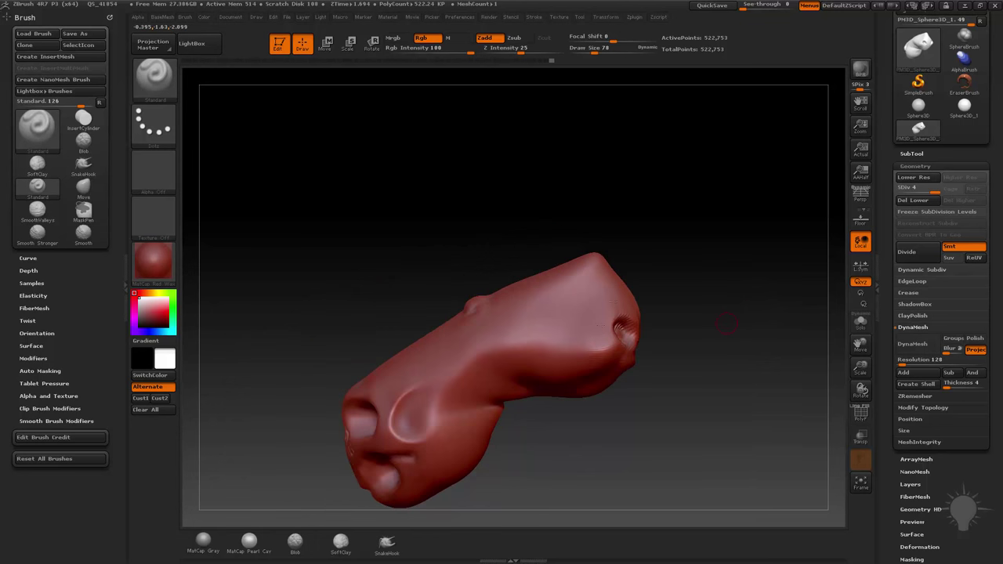
mouse_move(635, 330)
left_mouse_down()
mouse_move(597, 328)
mouse_move(660, 354)
left_mouse_up()
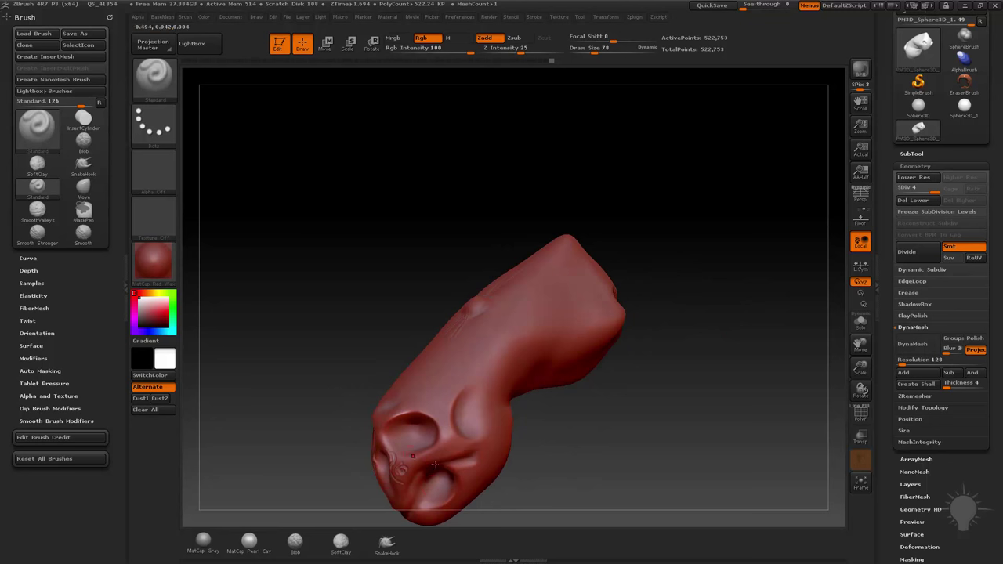
left_click_drag(633, 387, 598, 389)
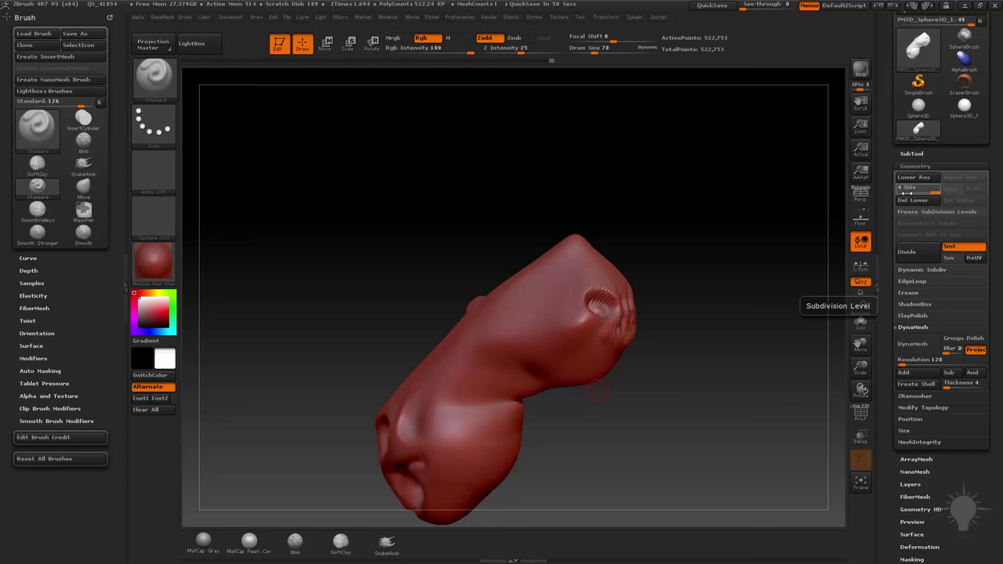
Switch the mesh between subdivision level 1 and level 4 to compare their shapes
left_click(898, 190)
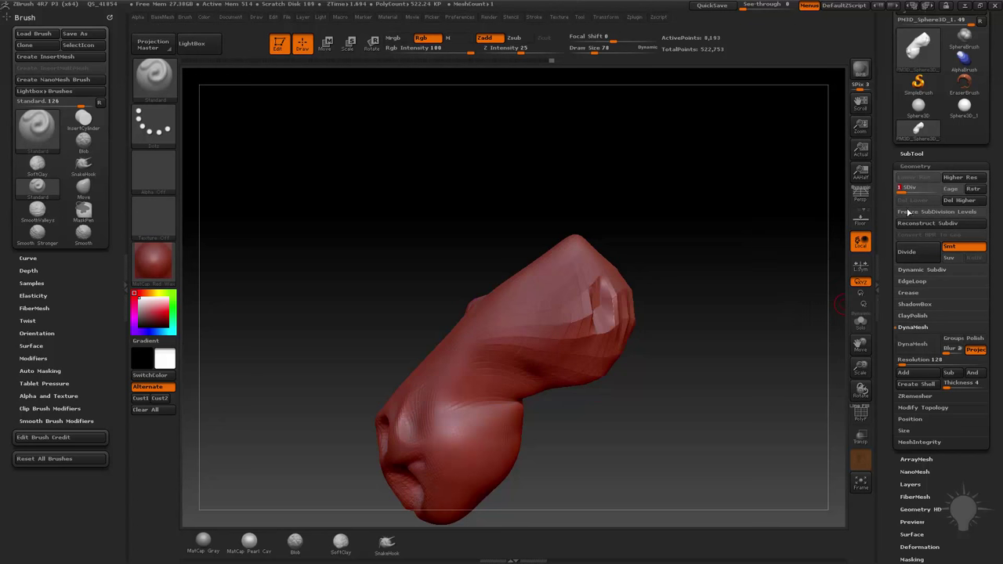
left_click_drag(902, 190, 938, 190)
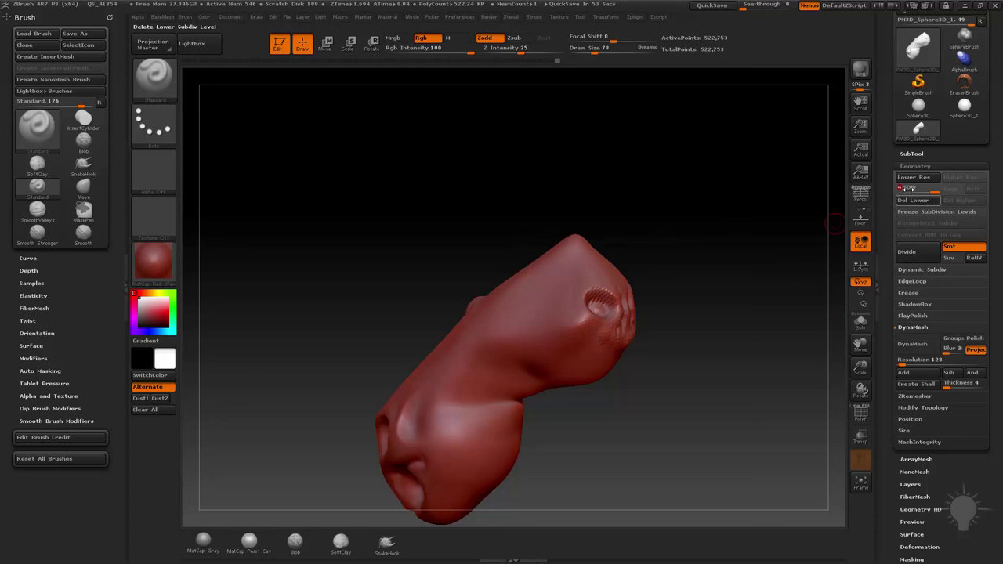
left_click(900, 191)
left_click(935, 191)
Set the draw size to 72 and examine the stretched mesh from several angles, with and without its wireframe
left_click_drag(680, 270, 722, 201)
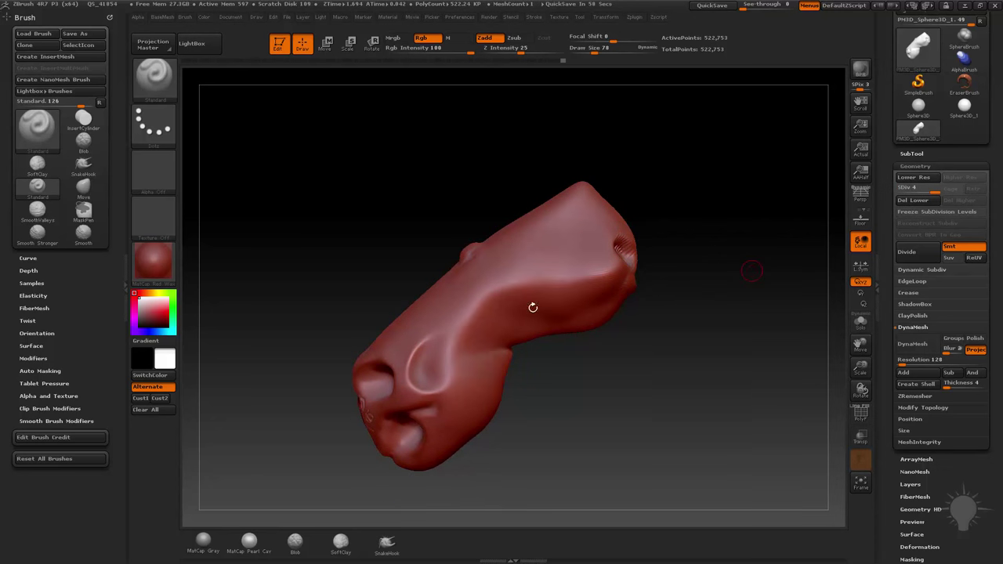
mouse_move(586, 207)
left_mouse_down()
mouse_move(698, 230)
mouse_move(703, 287)
mouse_move(775, 285)
mouse_move(710, 279)
mouse_move(638, 339)
left_mouse_up()
left_click_drag(696, 291, 702, 286)
key("s")
left_click(692, 287)
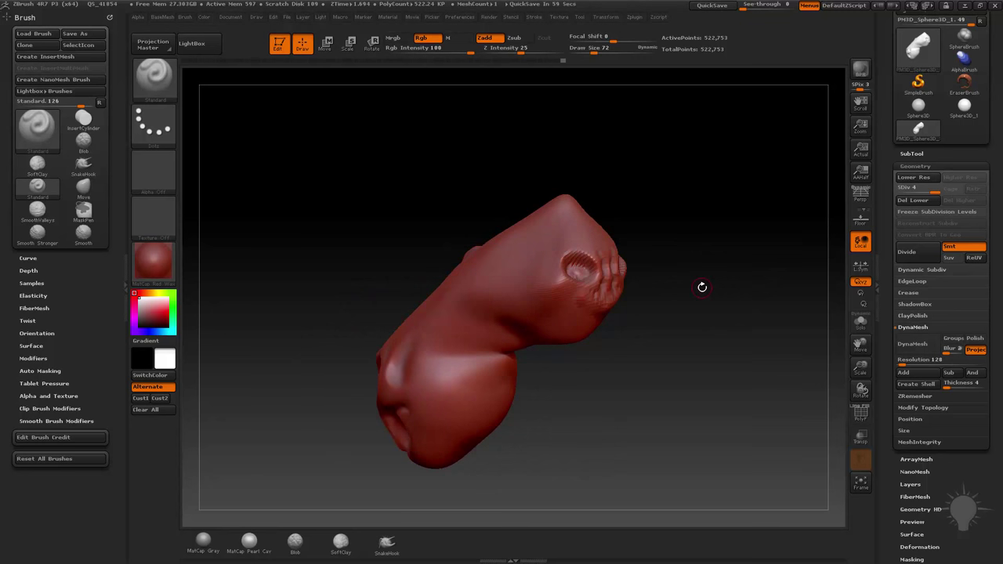
left_click_drag(677, 221, 646, 218)
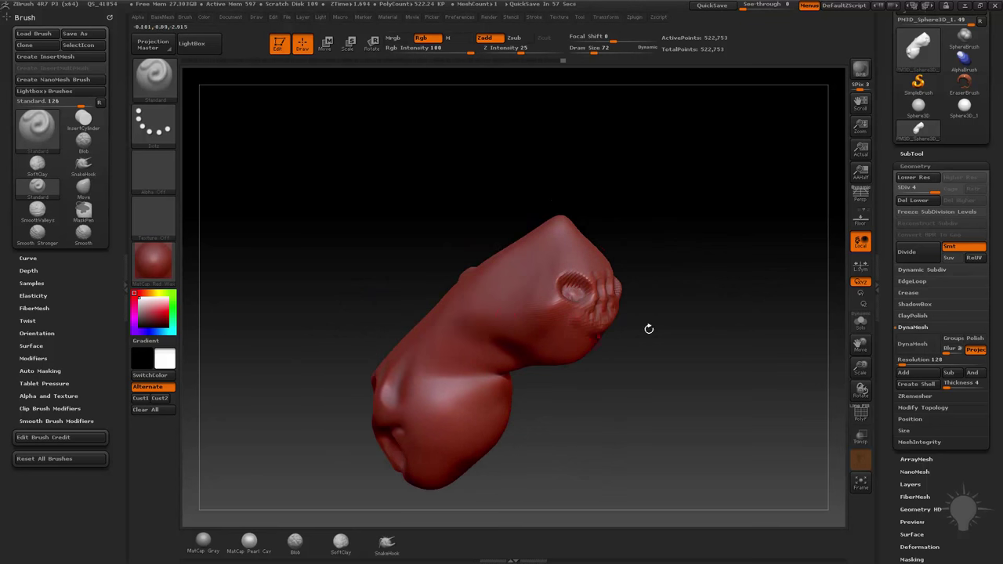
left_click_drag(693, 324, 680, 335)
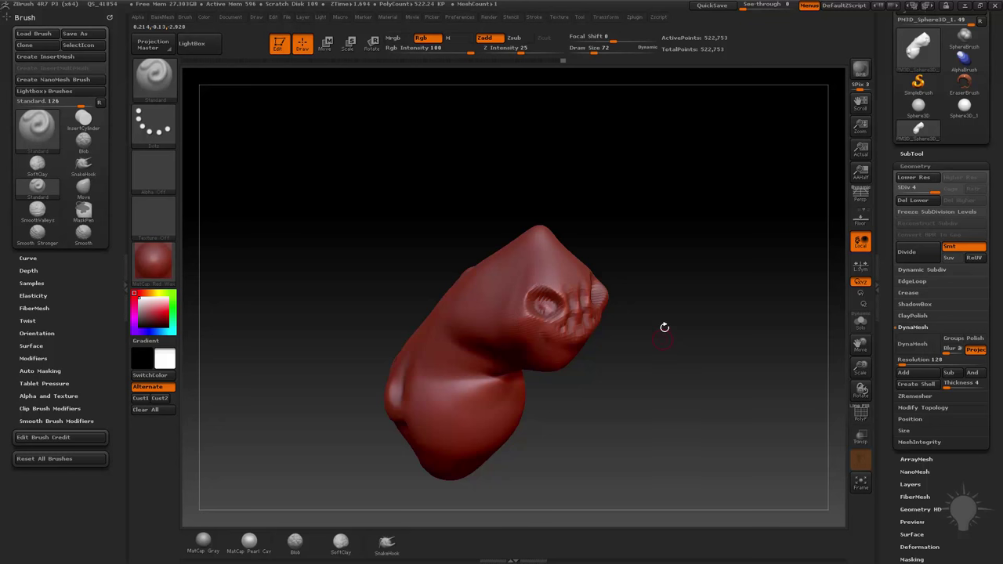
left_click_drag(669, 314, 672, 271)
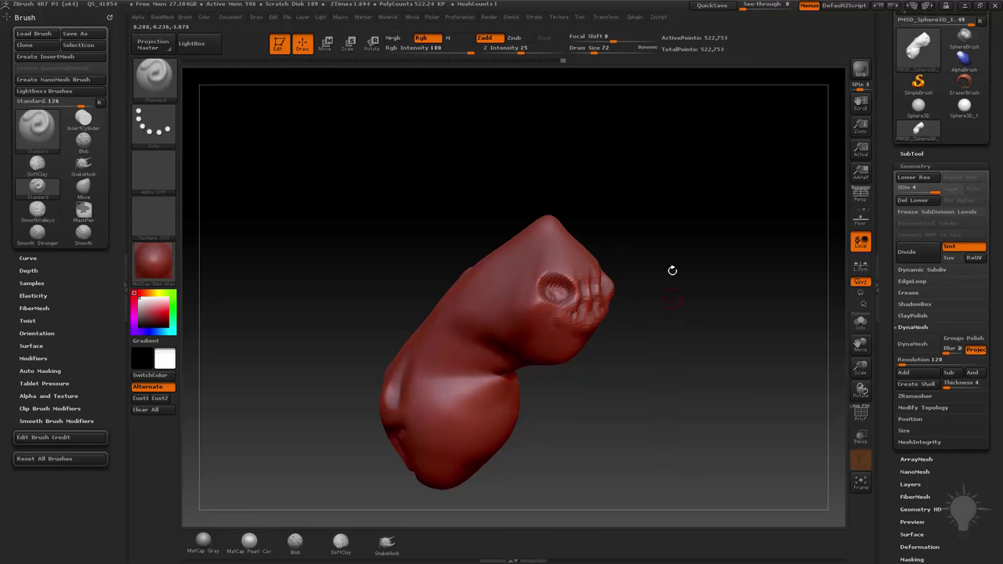
left_click_drag(891, 299, 891, 259)
mouse_move(626, 244)
left_mouse_down()
mouse_move(735, 259)
mouse_move(627, 246)
mouse_move(732, 261)
mouse_move(661, 250)
mouse_move(654, 318)
left_mouse_up()
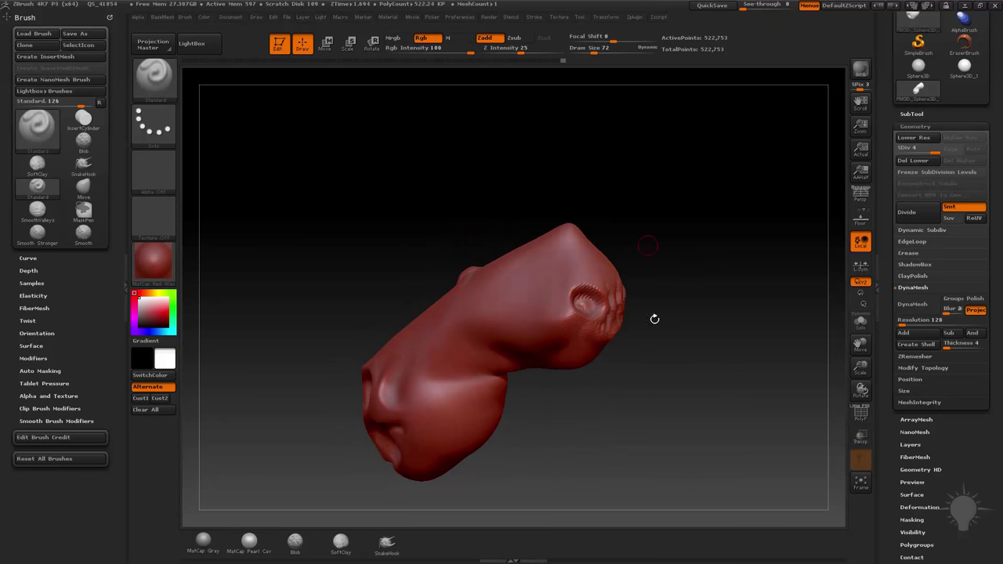
left_click(860, 414)
left_click_drag(752, 377, 640, 347)
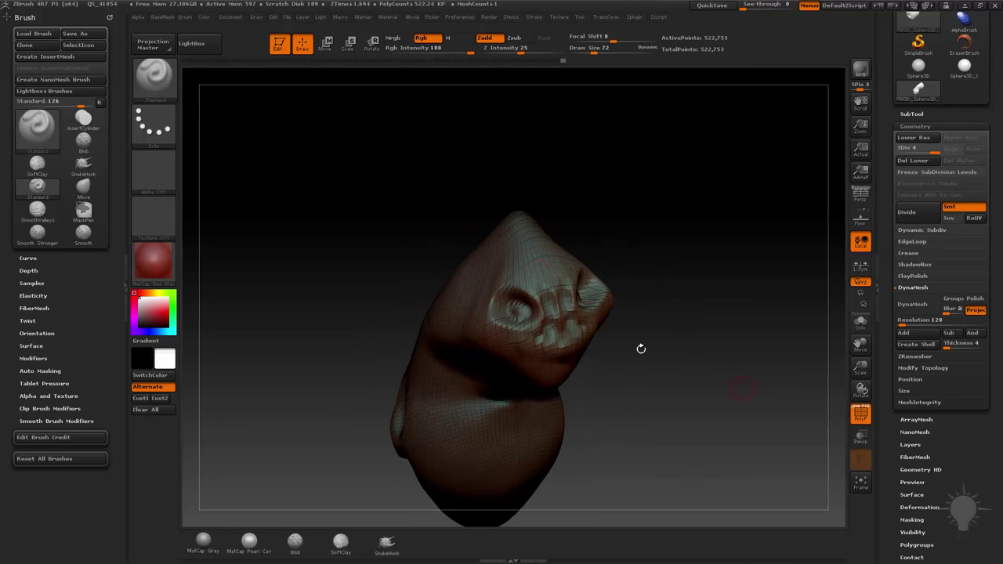
mouse_move(431, 322)
left_mouse_down()
mouse_move(659, 348)
mouse_move(709, 380)
mouse_move(733, 266)
left_mouse_up()
left_click(859, 418)
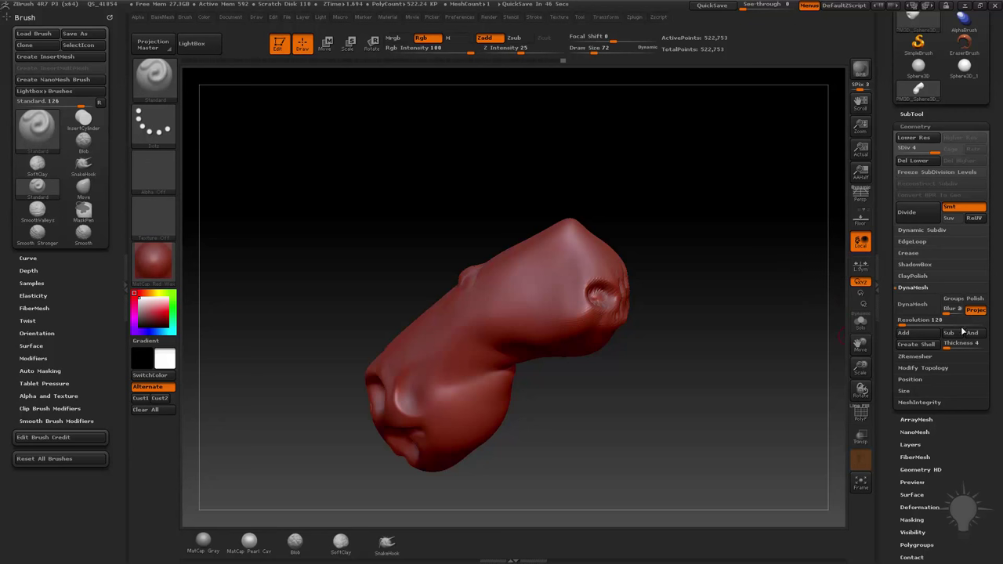
Convert the mesh to a DynaMesh at resolution 128 with Project off and Blur 0, without freezing the subdivision levels
left_click(976, 310)
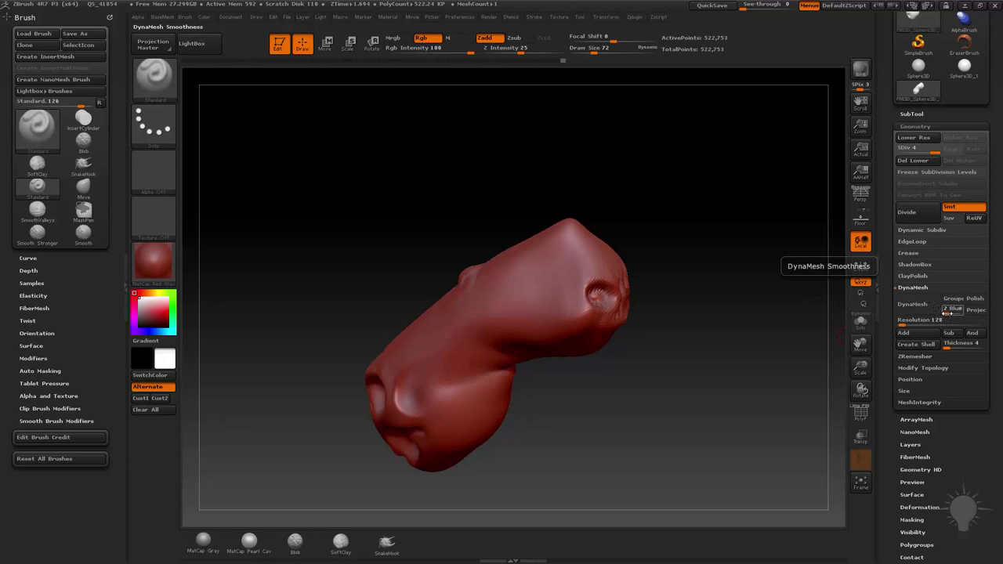
left_click_drag(951, 313, 945, 312)
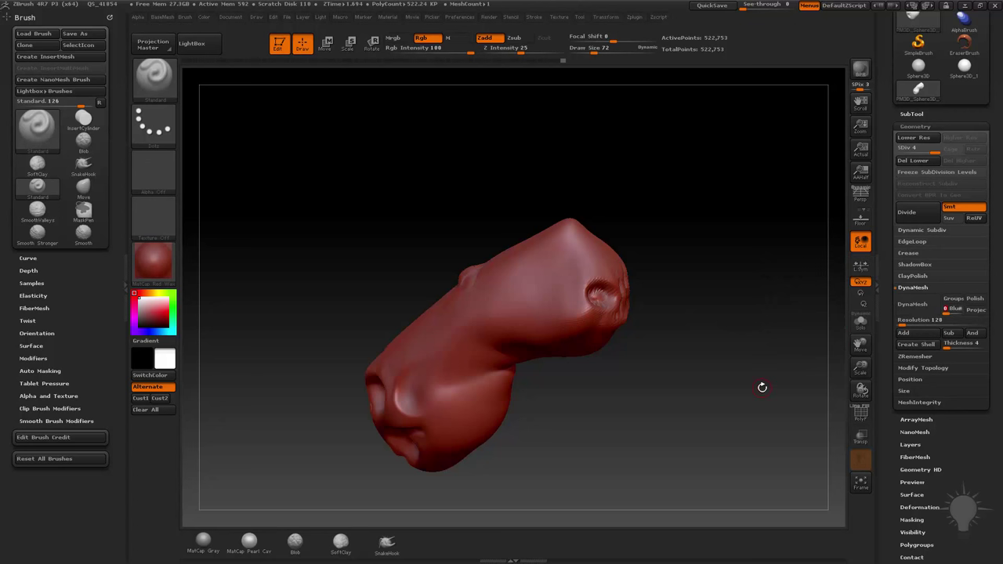
left_click(912, 303)
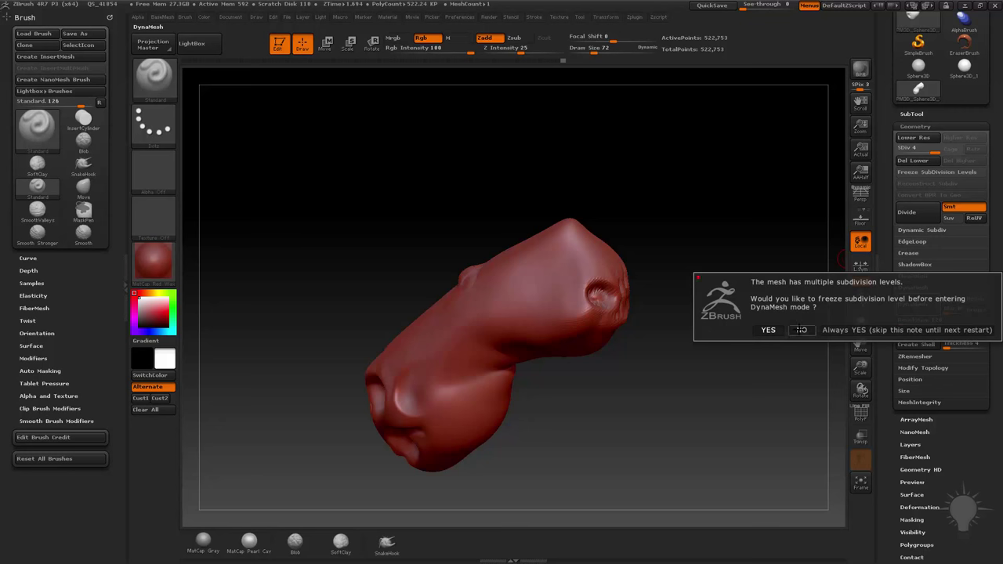
left_click(800, 330)
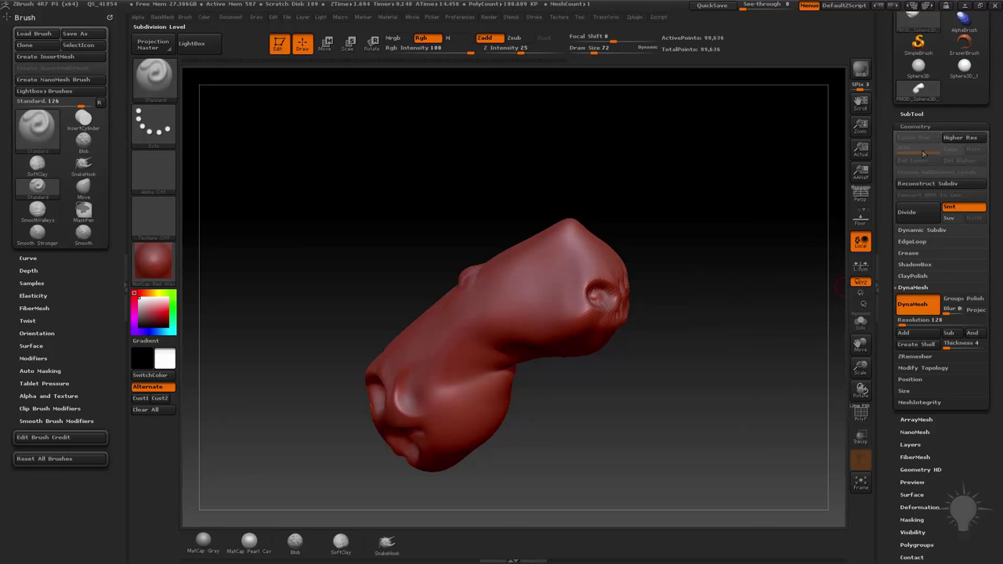
Examine the DynaMesh wireframe around the top bump, the skull's eye sockets and the face on the back end
left_click(861, 413)
left_click_drag(721, 316, 772, 297)
left_click_drag(733, 264, 772, 376, "alt")
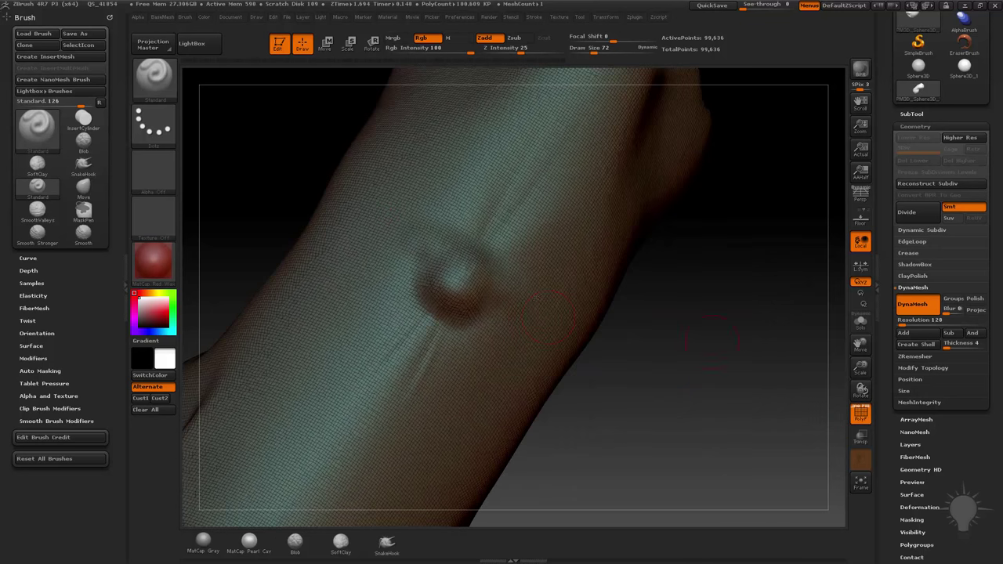
left_click_drag(652, 333, 738, 333)
left_click_drag(742, 461, 729, 333, "alt")
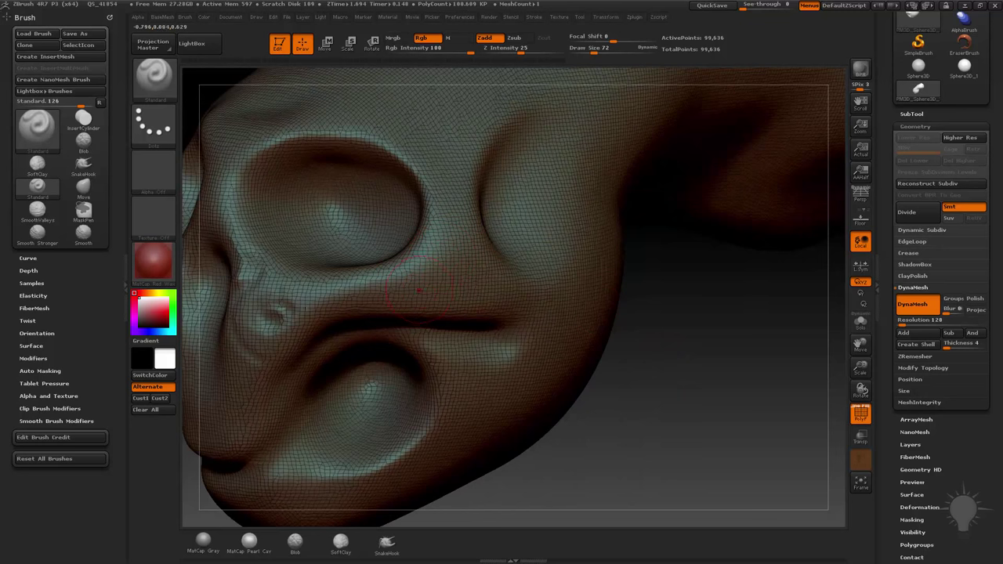
mouse_move(698, 382)
left_mouse_down("alt")
mouse_move(688, 354)
mouse_move(665, 403)
mouse_move(733, 376)
mouse_move(764, 490)
left_mouse_up("alt")
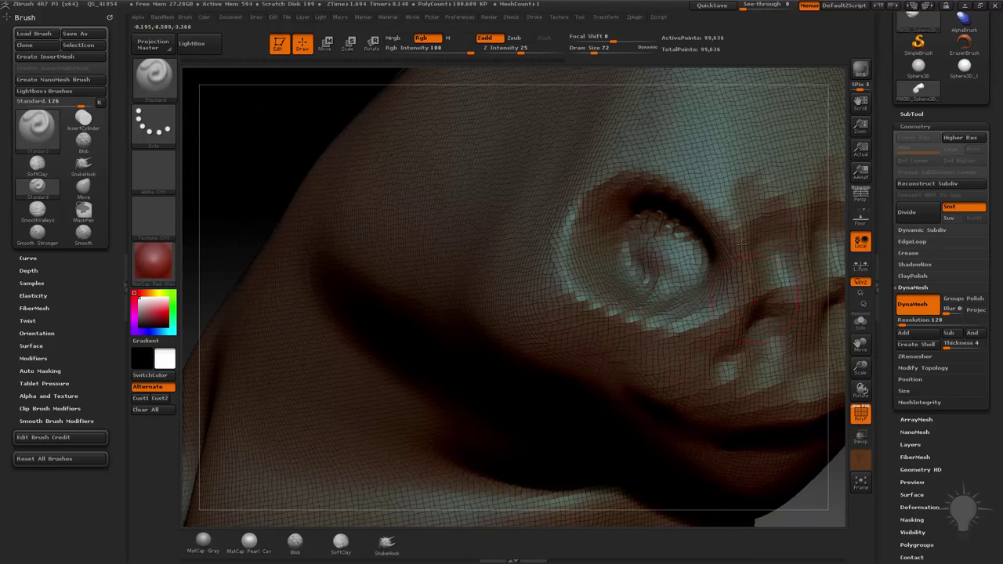
left_click_drag(219, 108, 769, 290, "alt")
left_click_drag(770, 290, 683, 333, "alt")
left_click(857, 415)
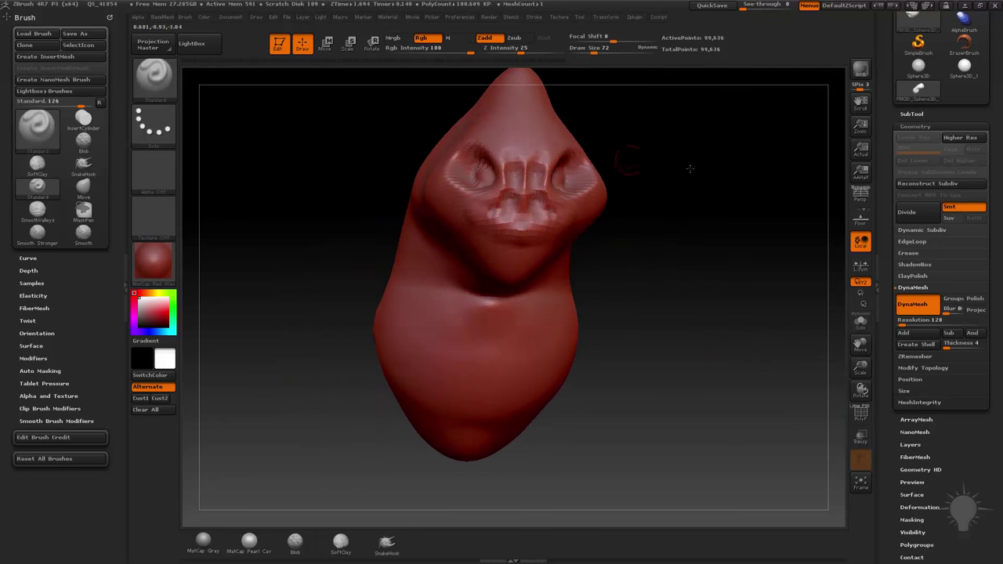
Smooth away the stepped artifacts around the eye socket and teeth of the face on the back end
left_click_drag(690, 169, 632, 339)
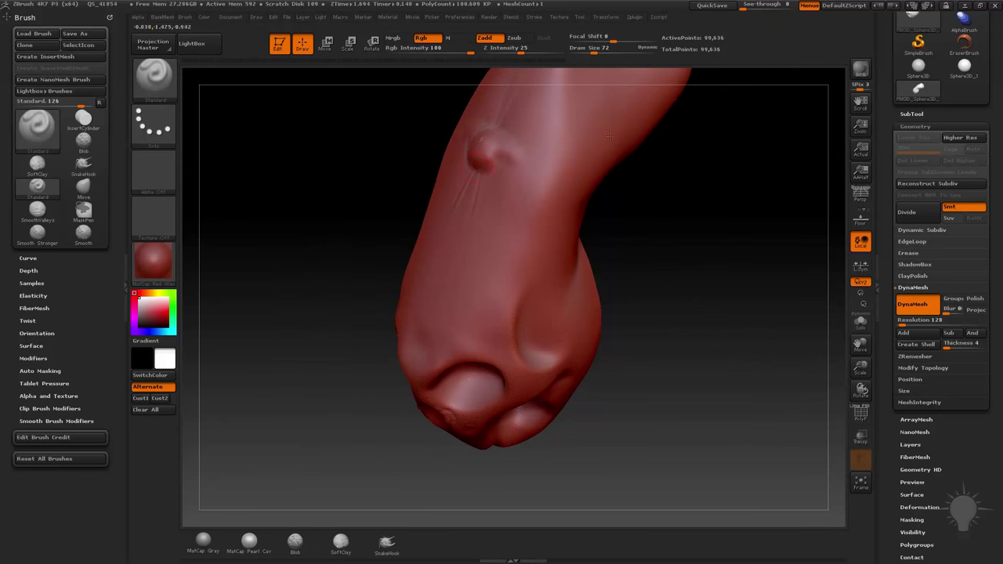
left_click_drag(609, 136, 692, 215)
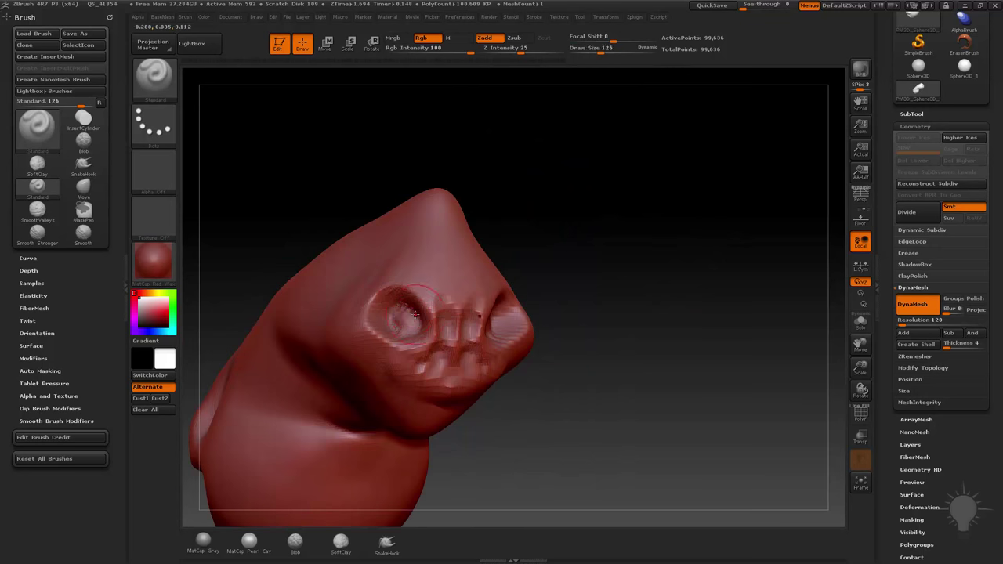
key("shift")
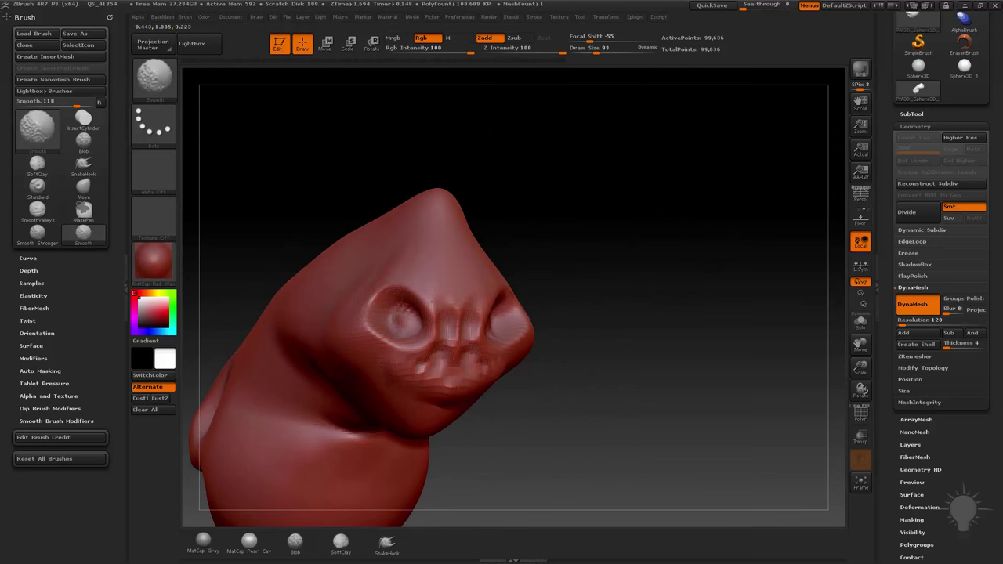
left_click_drag(404, 382, 439, 363, "shift")
left_click_drag(619, 237, 580, 249, "alt")
Sculpt ridges across the area between the back-end face's eyes and smooth them, reducing the draw size to 62
left_click_drag(416, 288, 455, 298)
left_click_drag(627, 259, 599, 261)
left_click_drag(589, 50, 584, 50)
mouse_move(462, 298)
left_mouse_down()
mouse_move(480, 293)
mouse_move(476, 332)
left_mouse_up()
key("shift")
Carve a curved mouth line across the lower part of the back-end face at draw size 62 and soften it
mouse_move(633, 315)
left_mouse_down()
mouse_move(643, 303)
mouse_move(624, 274)
left_mouse_up()
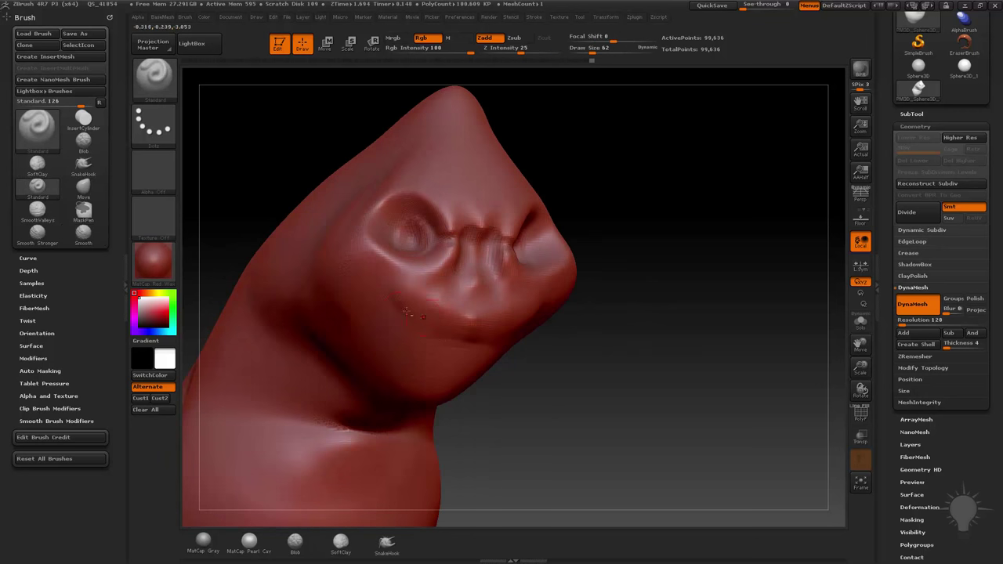
mouse_move(393, 298)
left_mouse_down("alt")
mouse_move(460, 336)
mouse_move(398, 304)
mouse_move(449, 335)
left_mouse_up("alt")
key("shift")
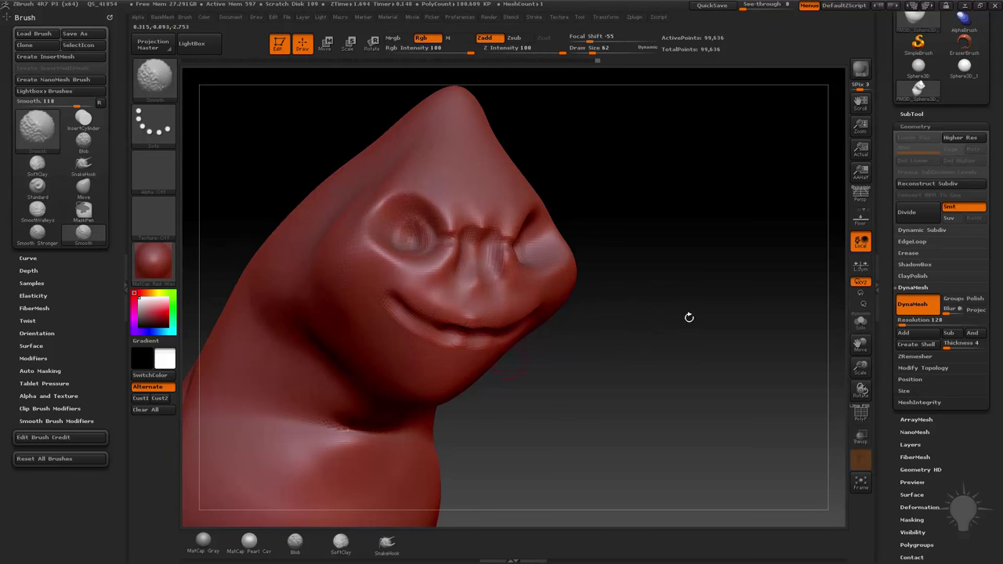
left_click_drag(689, 317, 689, 270, "alt")
Refine the skull's nose cavity and cheeks, and build rounded balls inside the eye sockets and cheek hollows
mouse_move(689, 298)
left_mouse_down()
mouse_move(642, 305)
mouse_move(674, 316)
mouse_move(820, 318)
mouse_move(716, 330)
mouse_move(764, 314)
left_mouse_up()
left_click_drag(730, 211, 720, 283, "alt")
mouse_move(470, 253)
left_mouse_down()
mouse_move(464, 235)
mouse_move(462, 312)
mouse_move(462, 298)
left_mouse_up()
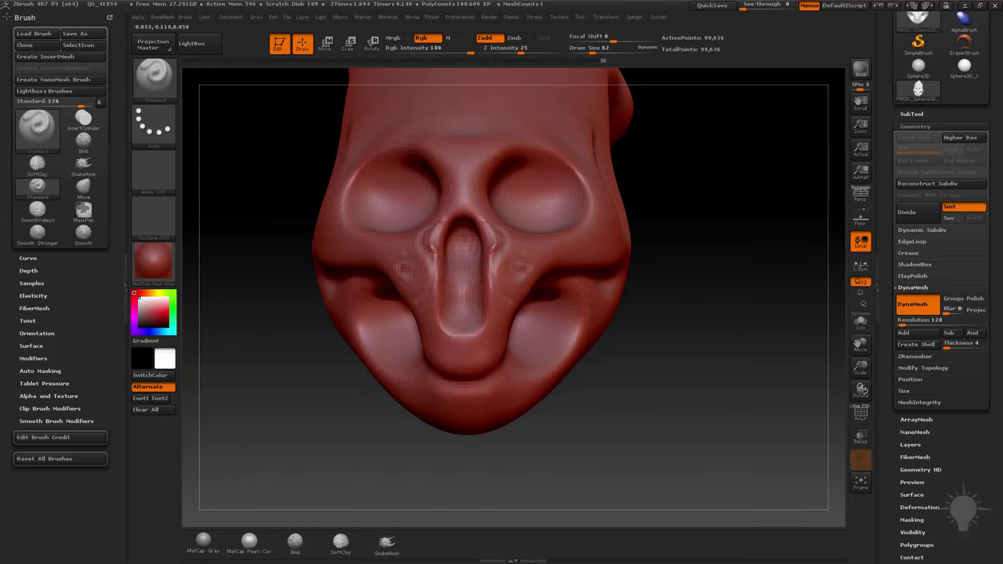
left_click_drag(469, 229, 479, 251, "shift")
mouse_move(720, 239)
left_mouse_down()
mouse_move(716, 277)
mouse_move(673, 285)
left_mouse_up()
mouse_move(526, 275)
left_mouse_down()
mouse_move(484, 290)
mouse_move(501, 267)
mouse_move(506, 278)
left_mouse_up()
mouse_move(668, 270)
left_mouse_down()
mouse_move(749, 293)
mouse_move(631, 310)
left_mouse_up()
left_click_drag(469, 340, 474, 359)
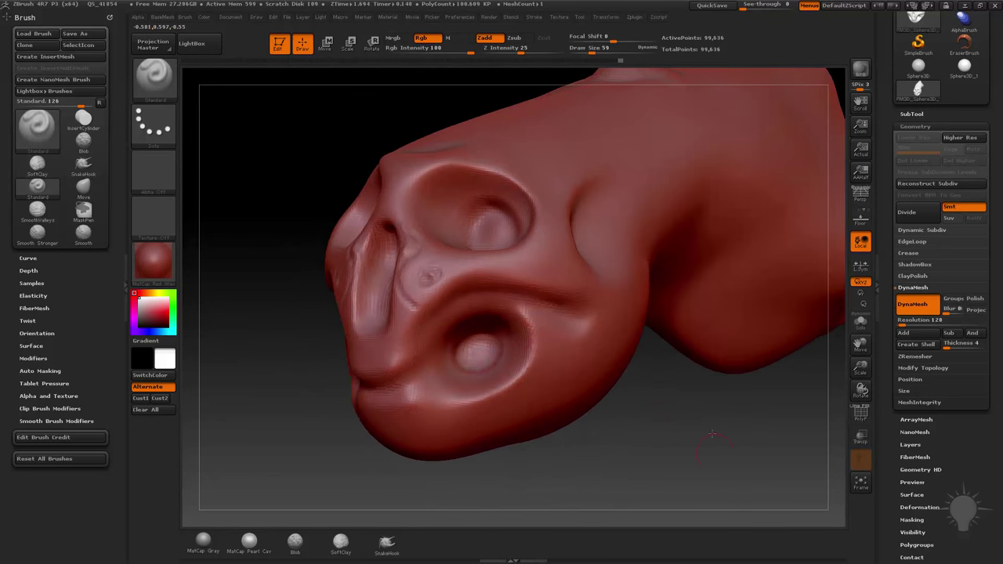
Flatten the bump on top of the head with the Smooth brush at draw size 251
left_click_drag(712, 434, 627, 344)
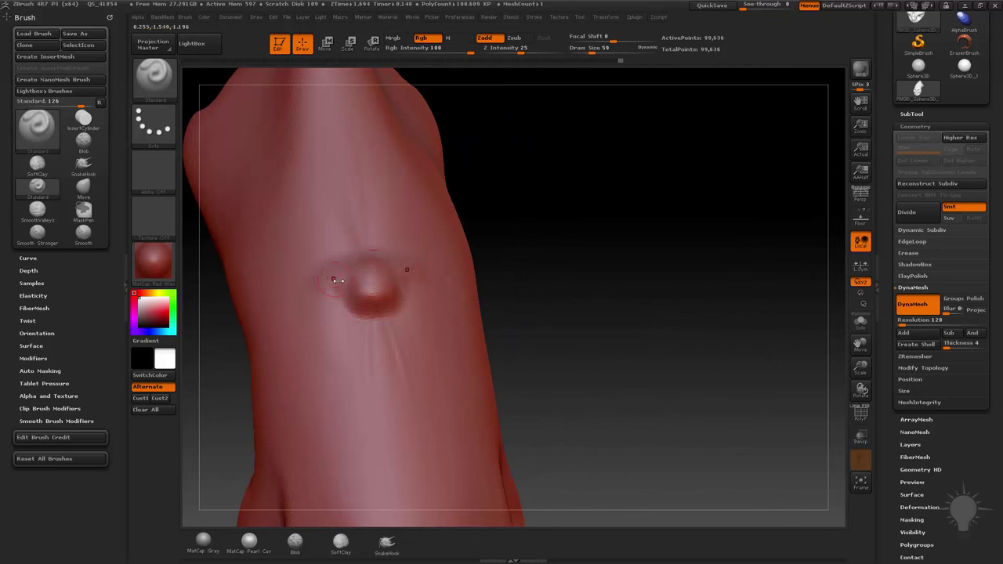
key("s")
mouse_move(337, 280)
left_mouse_down()
mouse_move(379, 280)
mouse_move(370, 294)
mouse_move(371, 274)
left_mouse_up()
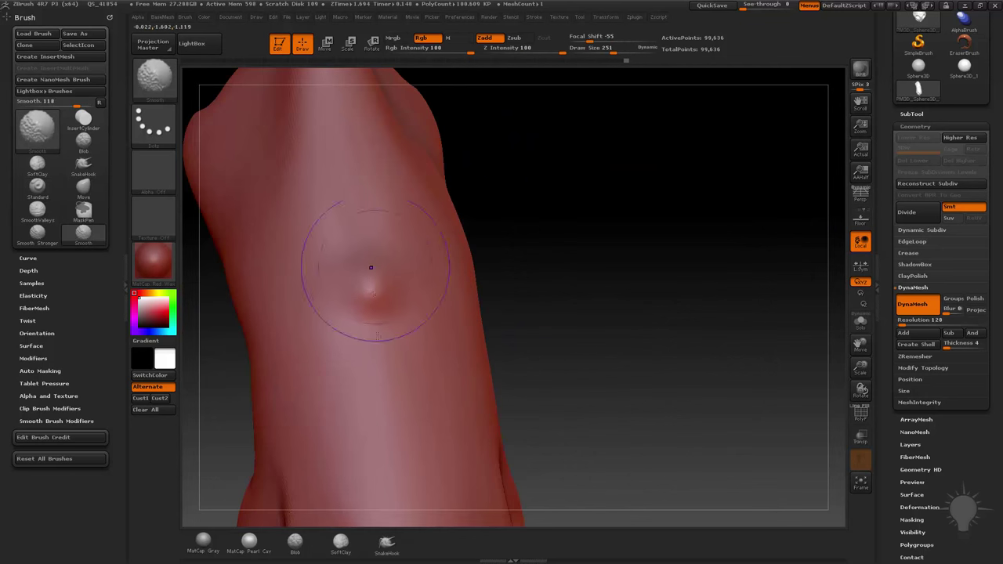
left_click_drag(564, 337, 643, 321)
Carve a crosswise groove with a raised edge over the flattened bump at draw size 47, and check its wireframe
left_click_drag(340, 292, 435, 280, "alt")
left_click_drag(545, 273, 626, 266)
key("s")
left_click_drag(411, 295, 409, 295)
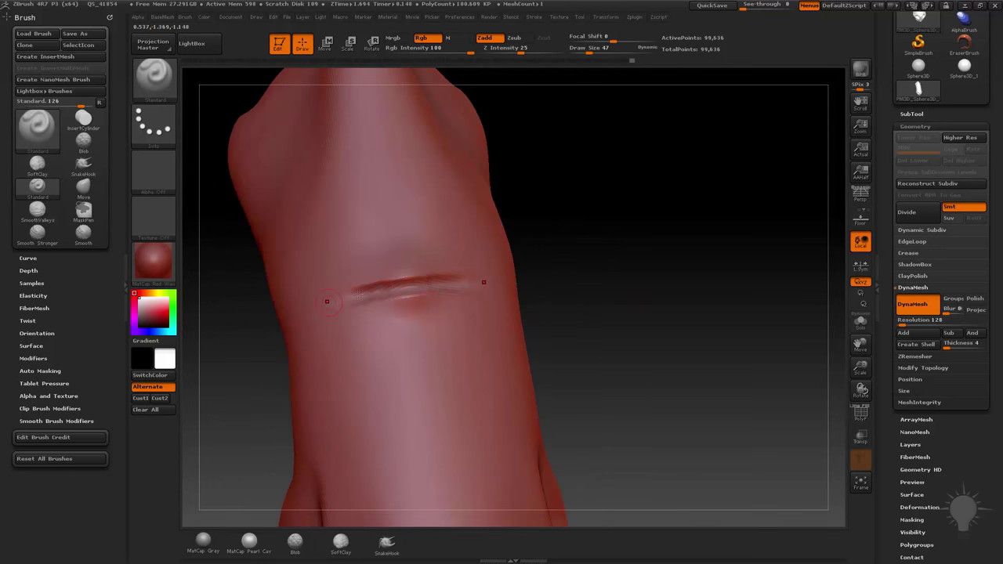
left_click_drag(327, 301, 408, 292)
mouse_move(725, 354)
left_mouse_down()
mouse_move(763, 360)
mouse_move(697, 384)
mouse_move(632, 380)
mouse_move(699, 263)
mouse_move(729, 263)
left_mouse_up()
left_click(860, 413)
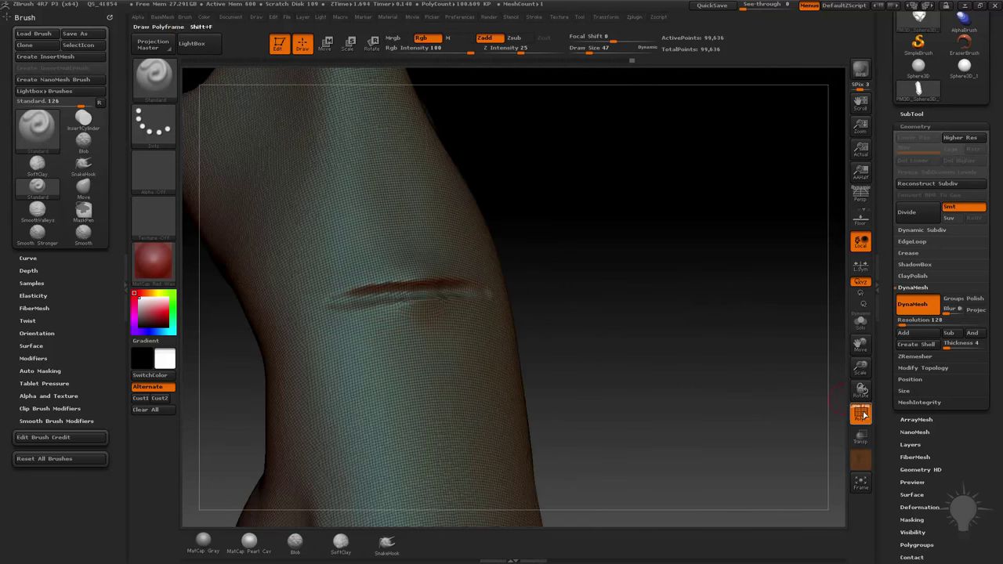
left_click(860, 414)
Extend the groove and ridge down the sides of the head at draw size 78, and smooth the strokes
left_click_drag(797, 392, 737, 196)
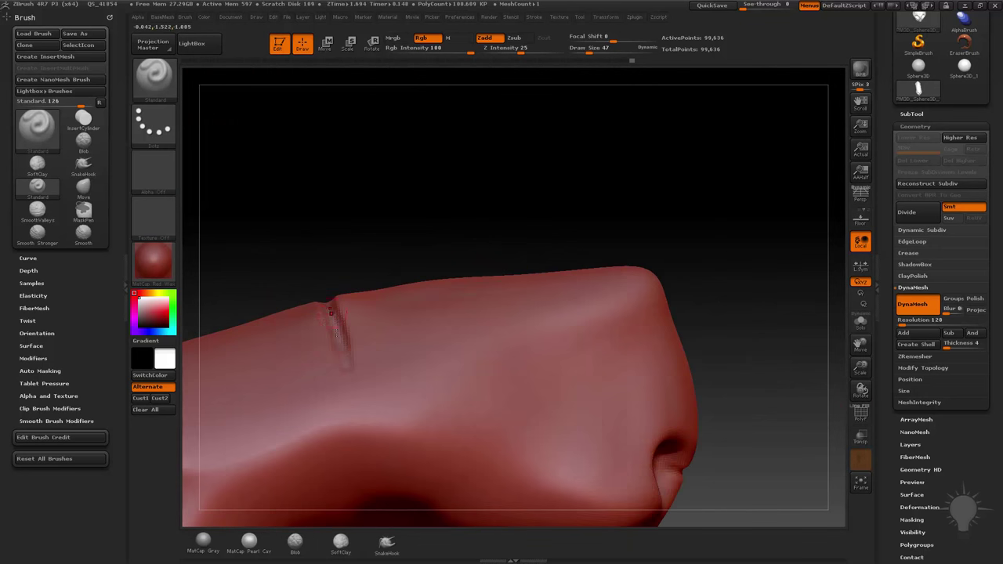
mouse_move(330, 313)
left_mouse_down()
mouse_move(401, 379)
mouse_move(352, 349)
mouse_move(394, 370)
mouse_move(350, 328)
mouse_move(405, 368)
left_mouse_up()
key("s")
left_click(375, 361)
left_click_drag(428, 221, 444, 266)
mouse_move(423, 388)
left_mouse_down("shift")
mouse_move(352, 312)
mouse_move(351, 323)
mouse_move(431, 380)
left_mouse_up("shift")
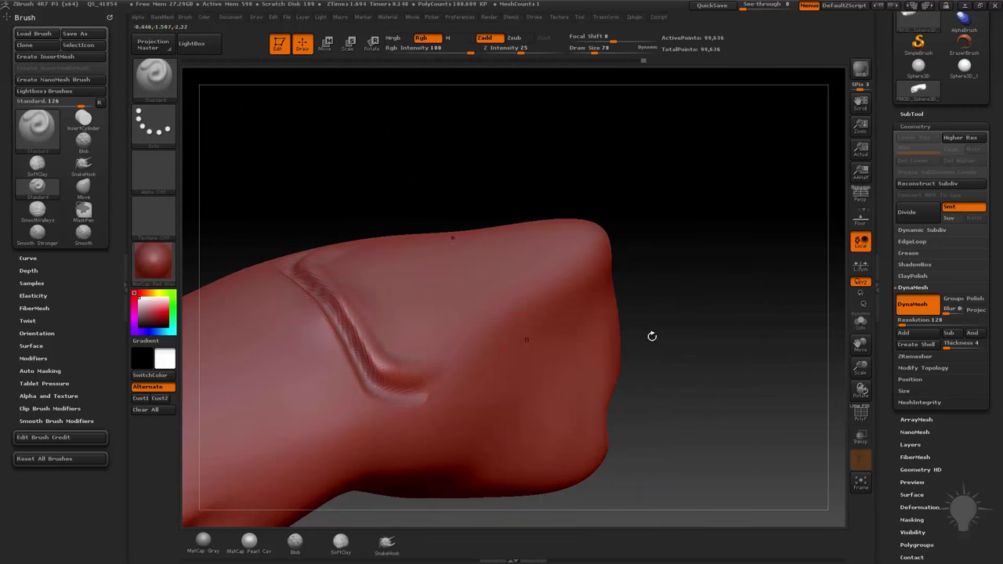
mouse_move(652, 336)
left_mouse_down()
mouse_move(685, 287)
mouse_move(627, 310)
left_mouse_up()
mouse_move(312, 285)
left_mouse_down("shift")
mouse_move(362, 315)
mouse_move(362, 327)
mouse_move(313, 287)
left_mouse_up("shift")
Pull a long horn out of the back of the head with the Move brush at draw size 318, and inspect its wireframe
mouse_move(611, 274)
left_mouse_down()
mouse_move(642, 266)
mouse_move(597, 284)
mouse_move(682, 261)
left_mouse_up()
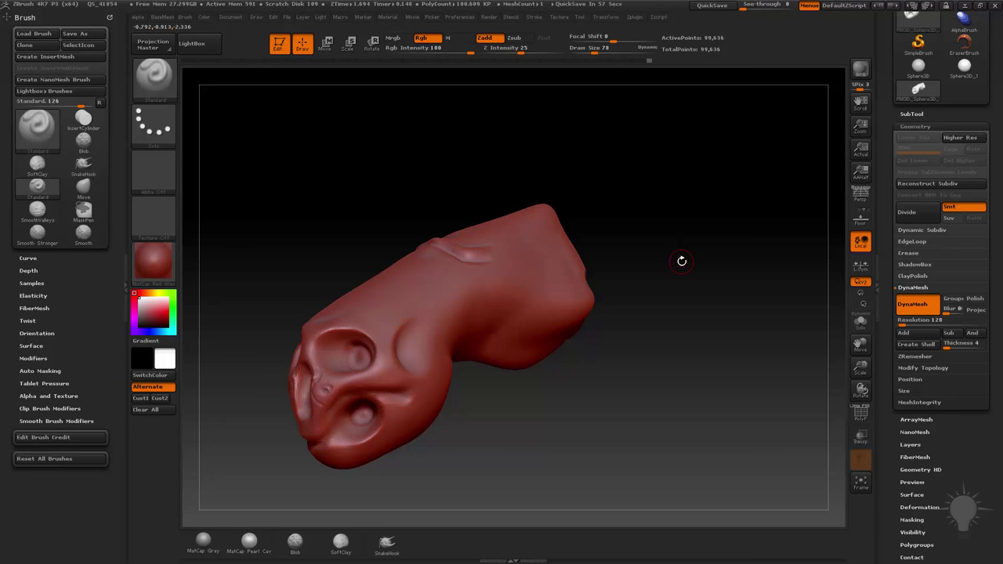
mouse_move(627, 278)
left_mouse_down()
mouse_move(676, 244)
mouse_move(581, 288)
mouse_move(485, 285)
mouse_move(627, 275)
left_mouse_up()
key("s")
mouse_move(541, 280)
left_mouse_down()
mouse_move(570, 278)
mouse_move(549, 267)
mouse_move(710, 126)
left_mouse_up()
key("b")
key("m")
key("v")
mouse_move(750, 285)
left_mouse_down("alt")
mouse_move(685, 314)
mouse_move(710, 323)
left_mouse_up("alt")
left_click(855, 417)
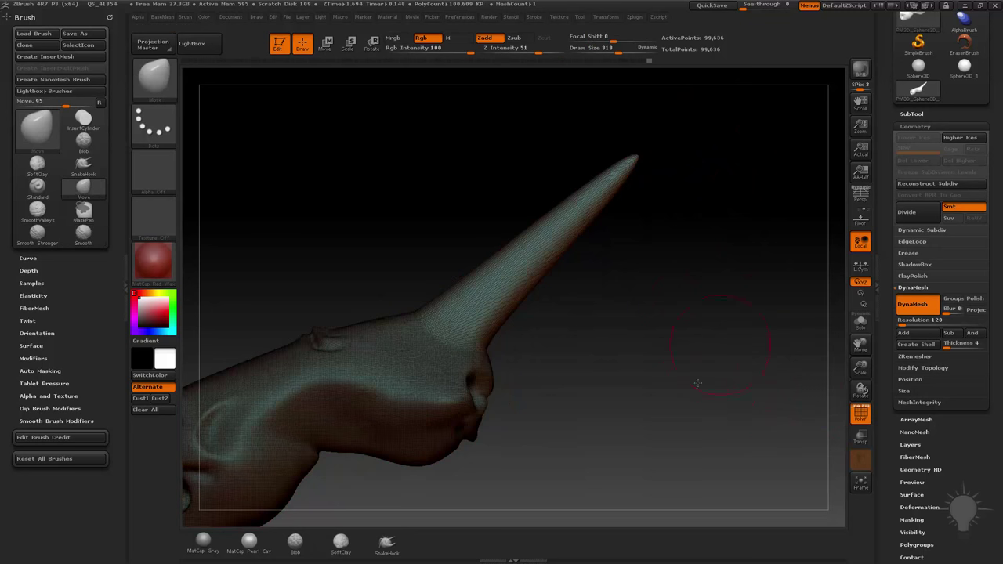
left_click_drag(697, 384, 699, 419)
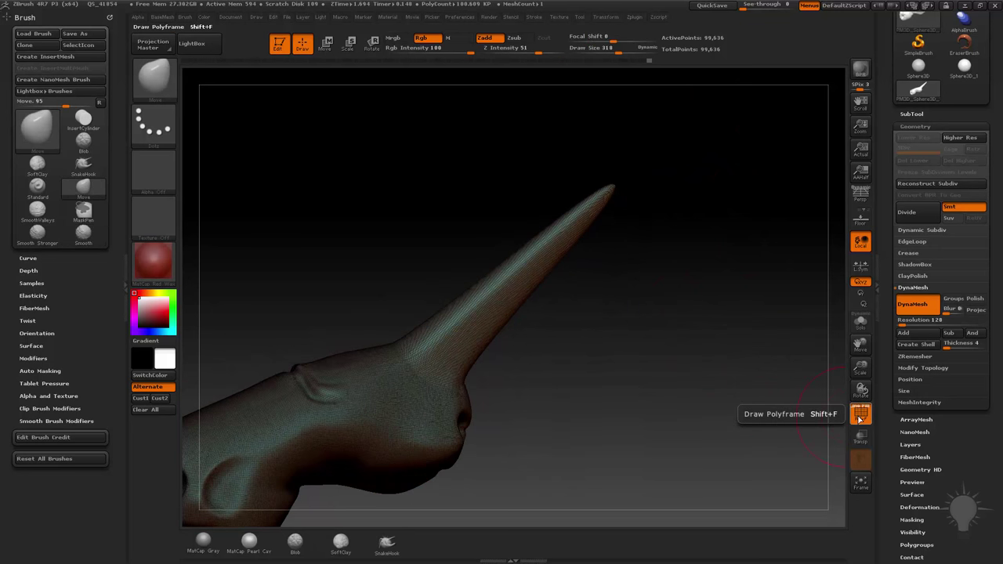
left_click_drag(705, 358, 466, 369)
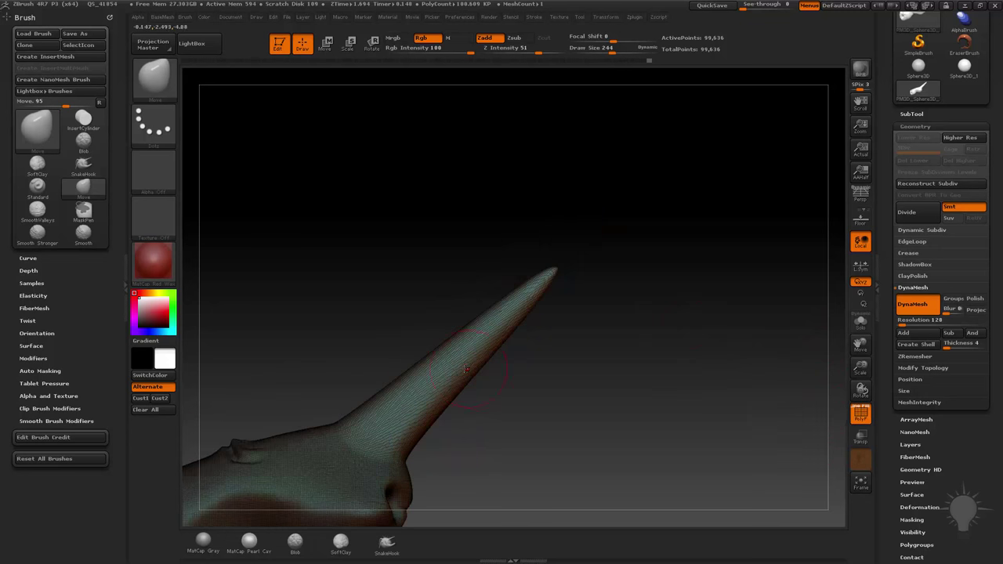
Pull a pair of mirrored wings out of the sides of the horn with the Move brush at draw size 232
mouse_move(539, 382)
left_mouse_down()
mouse_move(439, 364)
mouse_move(457, 371)
left_mouse_up()
key("s")
left_click(413, 359)
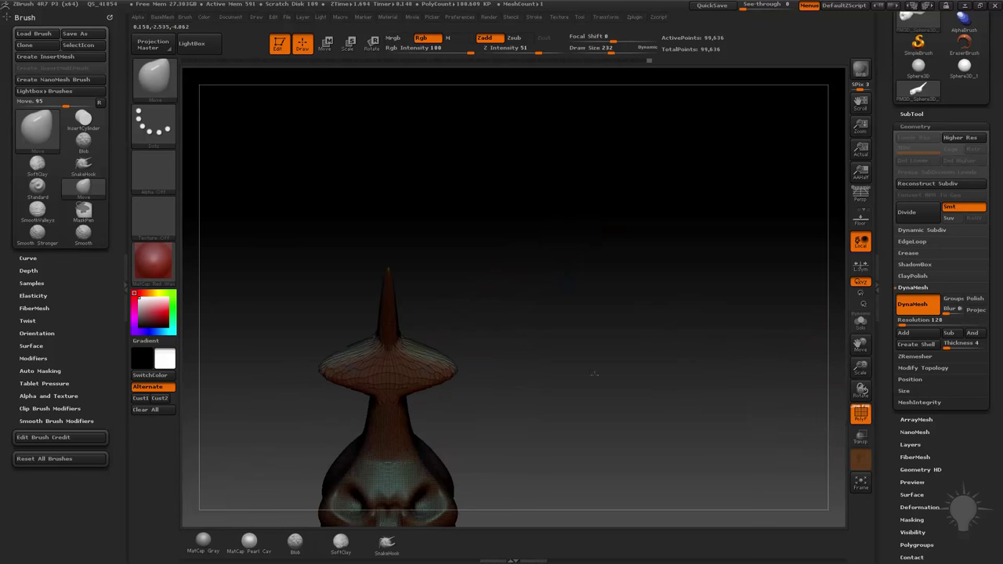
left_click_drag(594, 374, 595, 368)
mouse_move(580, 320)
left_mouse_down()
mouse_move(660, 290)
mouse_move(720, 336)
mouse_move(679, 339)
mouse_move(746, 423)
mouse_move(701, 350)
mouse_move(515, 337)
left_mouse_up()
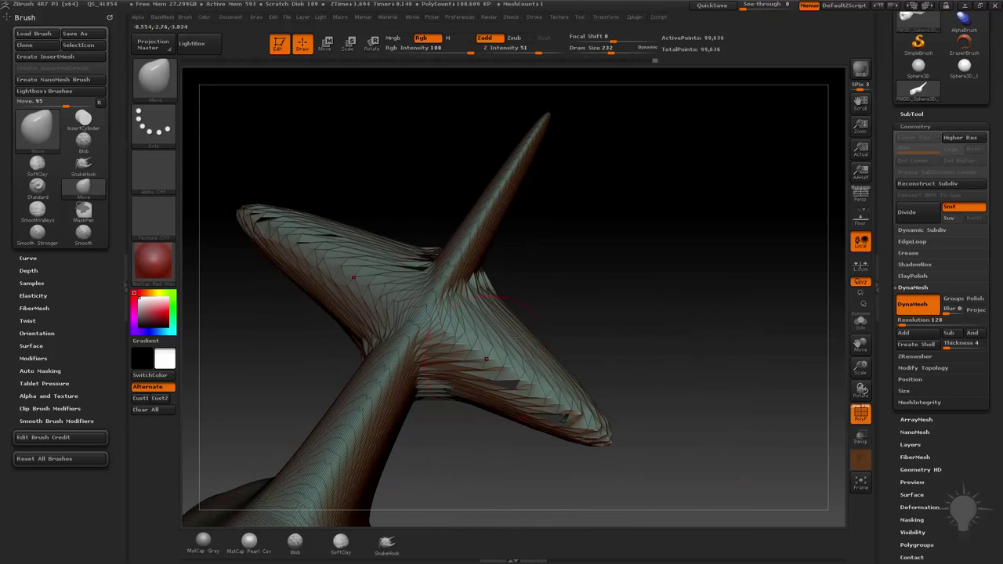
Hide the wireframe and smooth the jagged, stretched surface of the wing
key("shift+f")
left_click_drag(492, 368, 576, 402, "shift")
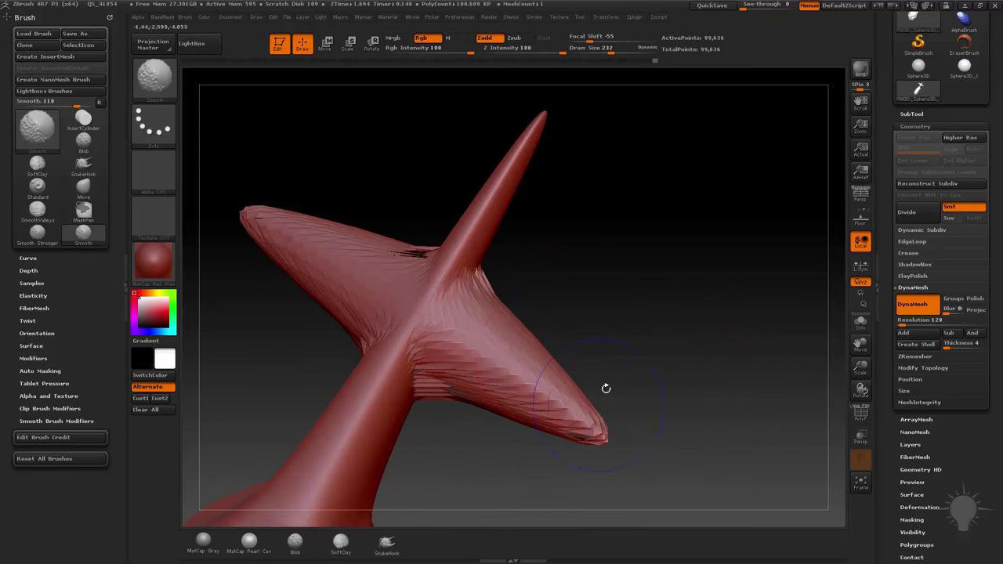
Switch to the Standard brush and set the draw size to 86
key("b")
key("s")
key("t")
left_click_drag(500, 356, 484, 356)
Try to sculpt detail along the stretched wing with the Standard brush
mouse_move(471, 347)
left_mouse_down()
mouse_move(451, 349)
mouse_move(495, 349)
mouse_move(528, 382)
left_mouse_up()
mouse_move(697, 371)
left_mouse_down()
mouse_move(616, 285)
mouse_move(851, 330)
mouse_move(649, 316)
mouse_move(679, 321)
mouse_move(678, 347)
left_mouse_up()
key("ctrl+z")
key("ctrl+z")
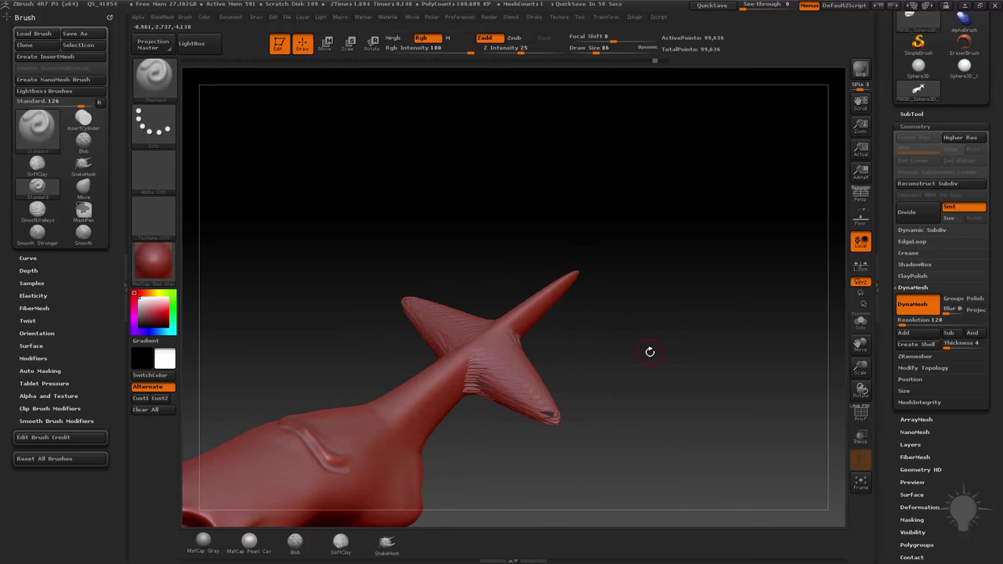
Rebuild the mesh with DynaMesh at resolution 128, and examine the new wireframe where the wings meet the horn
left_click_drag(645, 236, 660, 256)
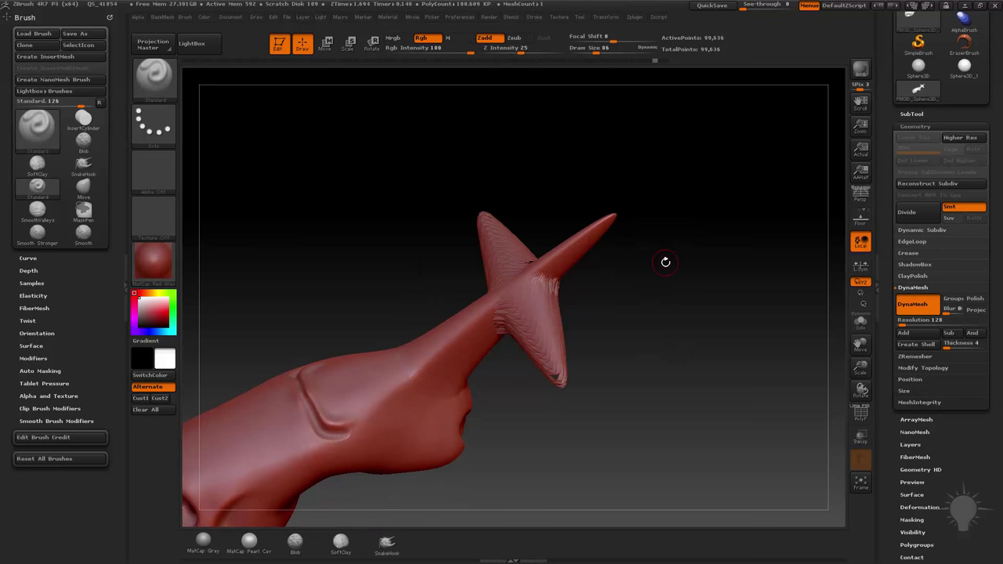
mouse_move(676, 196)
left_mouse_down()
mouse_move(721, 226)
mouse_move(691, 307)
left_mouse_up()
key("ctrl")
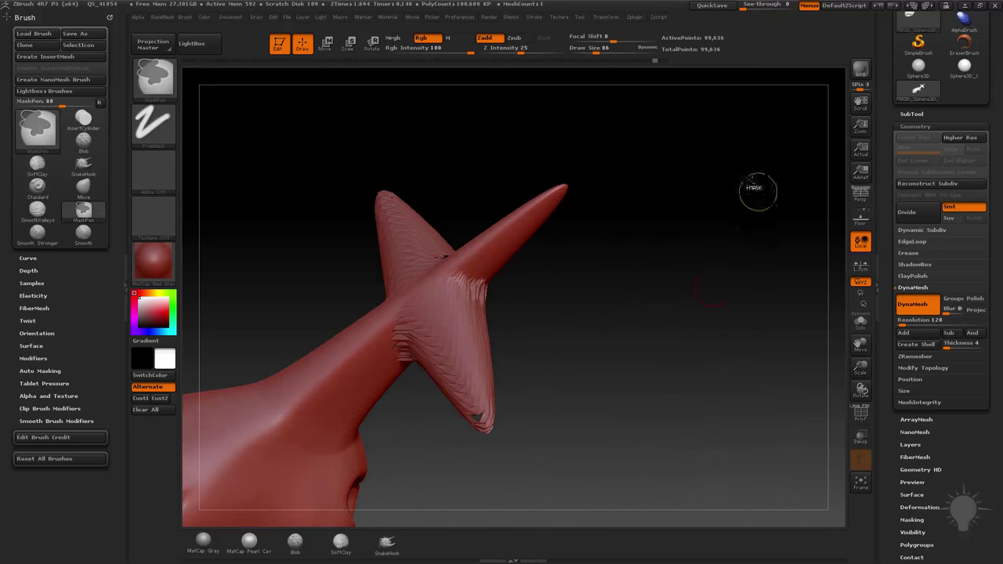
left_click_drag(737, 170, 721, 446, "ctrl")
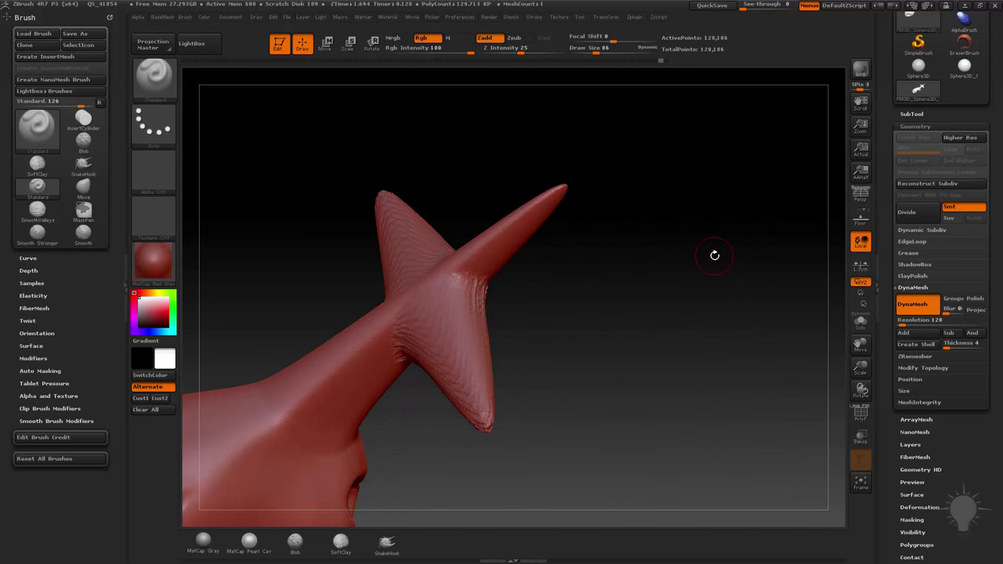
left_click(859, 419)
left_click_drag(709, 337, 671, 373)
left_click_drag(640, 330, 690, 353)
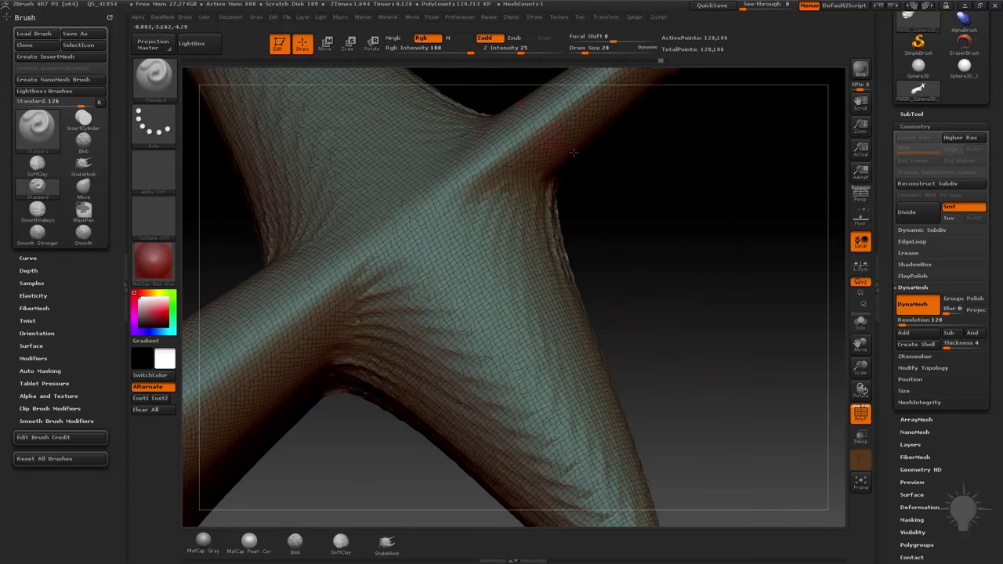
left_click_drag(697, 339, 795, 369, "alt")
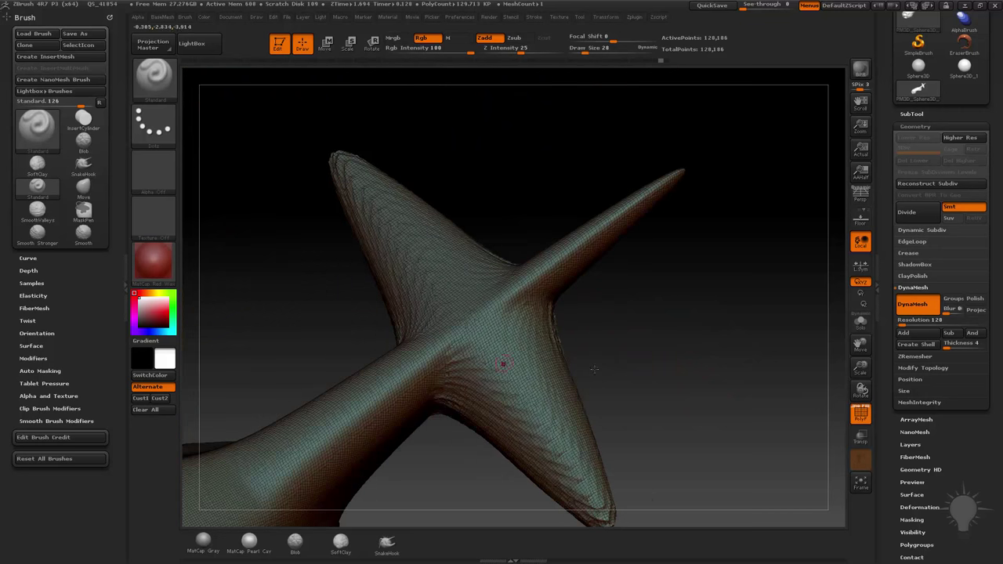
Hide the wireframe and smooth the jagged surfaces of the wings and horn at draw size 145
left_click(854, 415)
mouse_move(513, 387)
left_mouse_down("shift")
mouse_move(492, 342)
mouse_move(553, 322)
left_mouse_up("shift")
left_click_drag(715, 337, 580, 337)
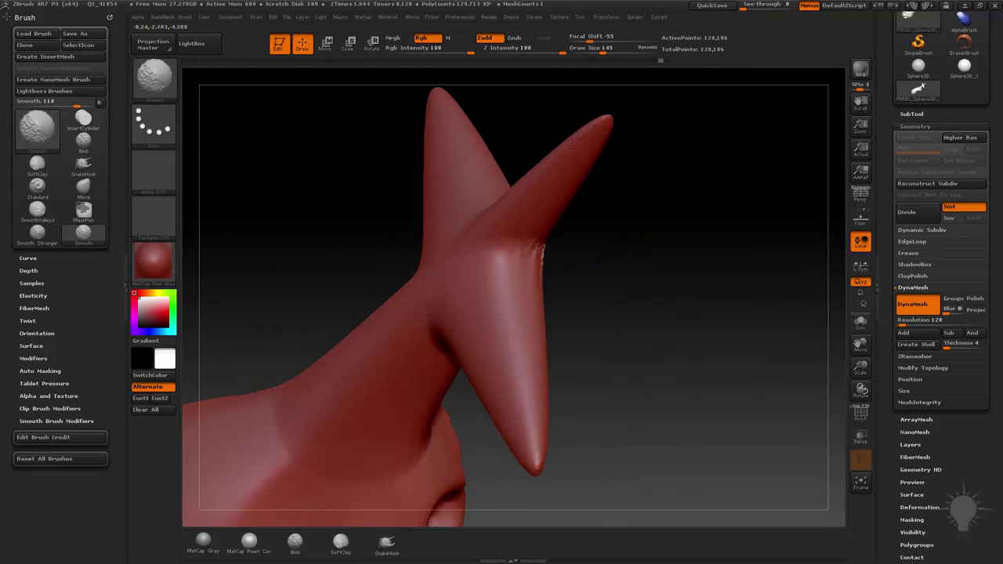
mouse_move(750, 231)
left_mouse_down()
mouse_move(747, 284)
mouse_move(690, 290)
left_mouse_up()
left_click_drag(439, 356, 460, 363, "shift")
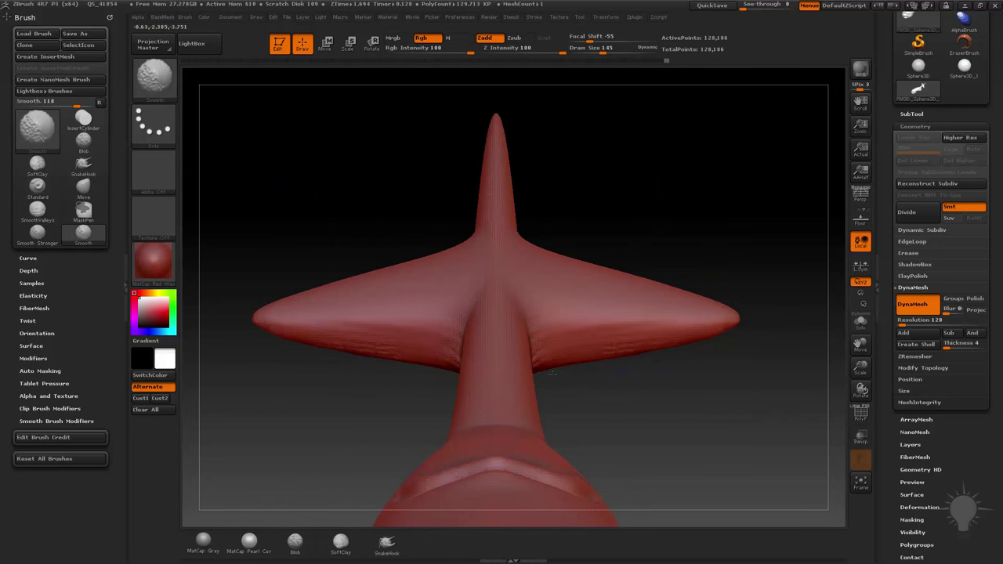
mouse_move(811, 270)
left_mouse_down()
mouse_move(732, 303)
mouse_move(497, 331)
left_mouse_up()
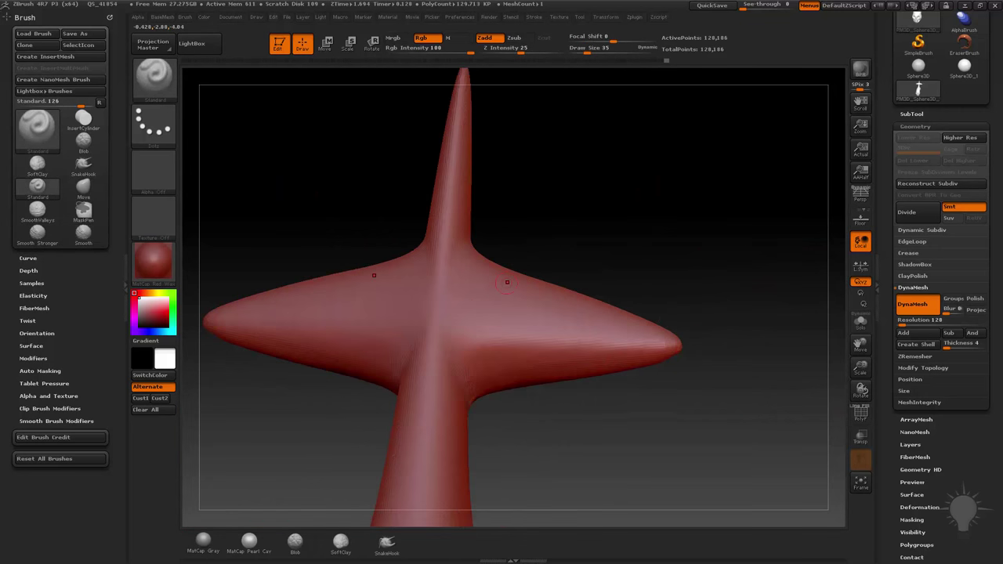
Sculpt mirrored curved ridges across the bases of both wings with the Standard brush at draw size 68
left_click_drag(548, 259, 547, 274)
key("s")
left_click_drag(484, 298, 459, 361)
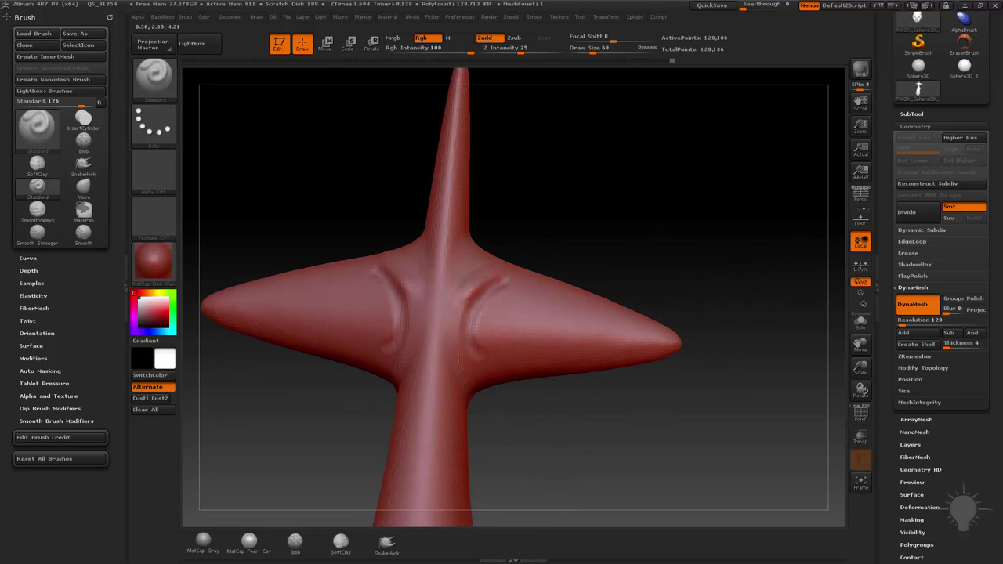
left_click_drag(461, 315, 453, 352)
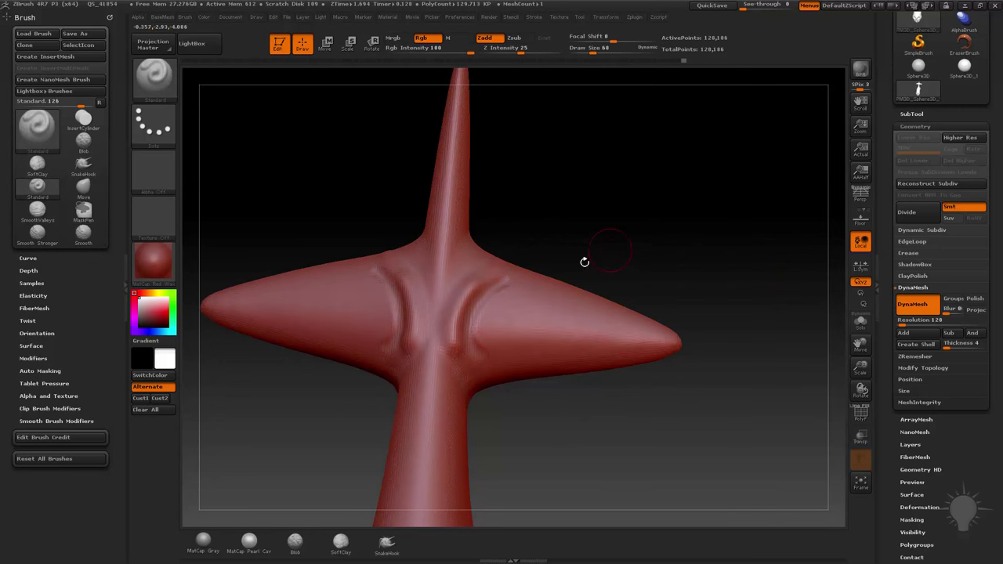
left_click_drag(585, 262, 591, 265)
Carve a mirrored pair of round eye sockets into the wings and build up an eyeball inside each one
mouse_move(695, 313)
left_mouse_down()
mouse_move(730, 329)
mouse_move(660, 309)
mouse_move(721, 313)
left_mouse_up()
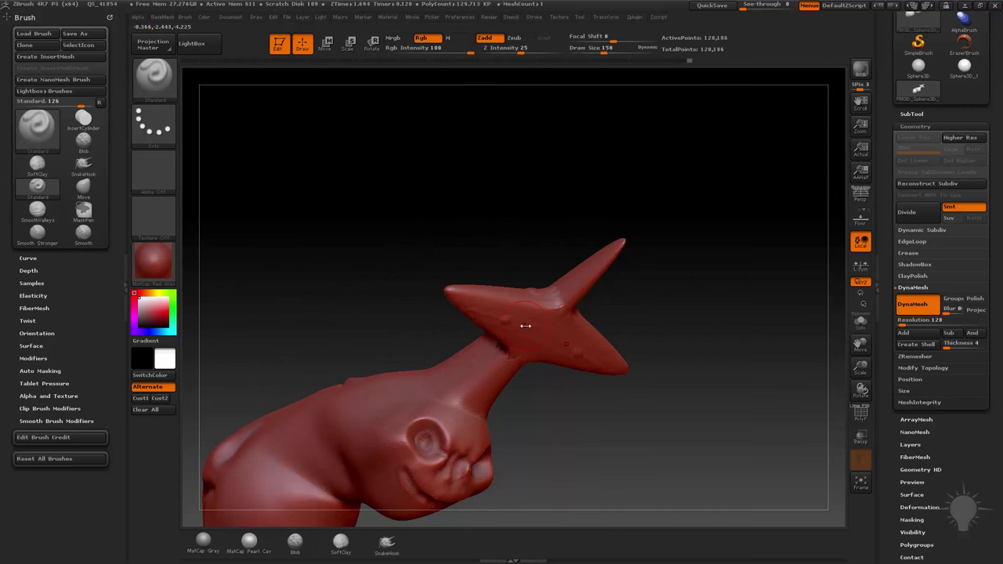
key("shift")
mouse_move(643, 308)
left_mouse_down("alt")
mouse_move(676, 324)
mouse_move(673, 352)
left_mouse_up("alt")
key("s")
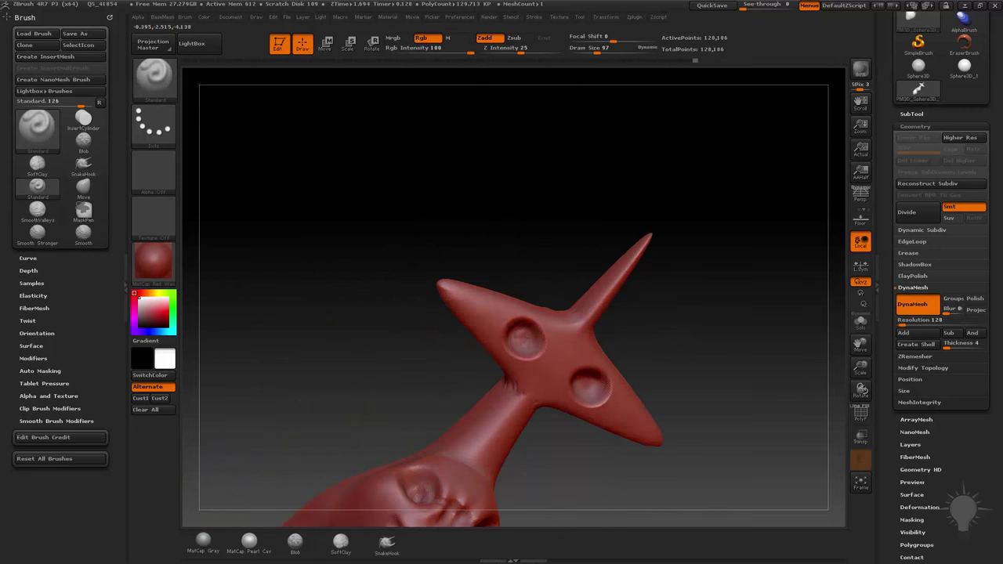
key("shift")
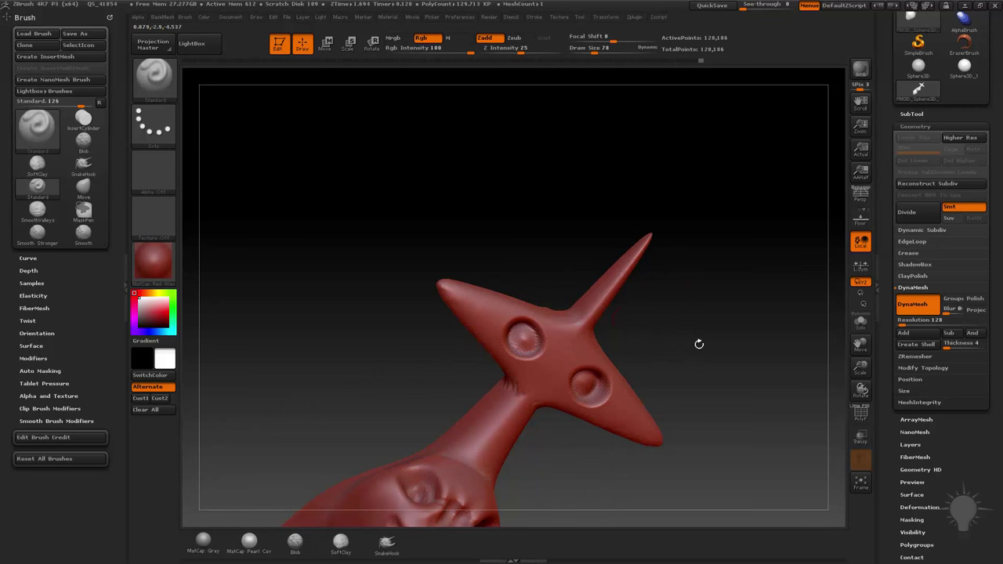
Examine the winged horn, the grooved head and the skull from several angles
mouse_move(698, 345)
left_mouse_down()
mouse_move(633, 319)
mouse_move(730, 332)
mouse_move(697, 341)
mouse_move(674, 300)
mouse_move(529, 276)
left_mouse_up()
left_click_drag(647, 285, 655, 307, "alt")
mouse_move(654, 308)
left_mouse_down()
mouse_move(682, 349)
mouse_move(671, 298)
mouse_move(643, 313)
left_mouse_up()
left_click_drag(618, 375, 582, 381)
left_click_drag(681, 311, 617, 252)
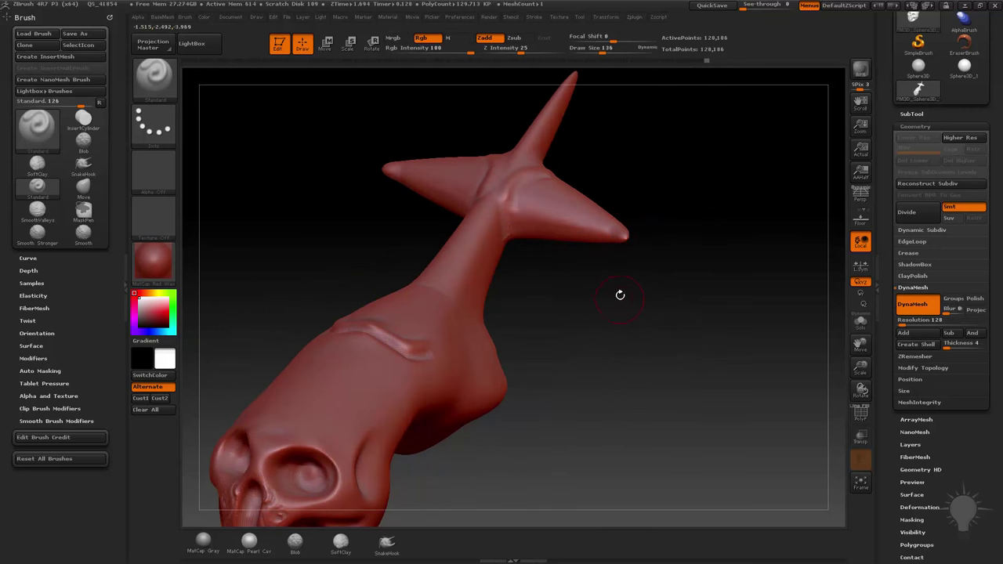
Bend both wingtips downward with the Move brush at draw size 165
key("s")
mouse_move(630, 293)
left_mouse_down()
mouse_move(624, 302)
mouse_move(618, 244)
mouse_move(553, 282)
left_mouse_up()
key("b")
key("m")
key("v")
key("s")
left_click(622, 250)
mouse_move(570, 287)
left_mouse_down()
mouse_move(651, 279)
mouse_move(580, 202)
left_mouse_up()
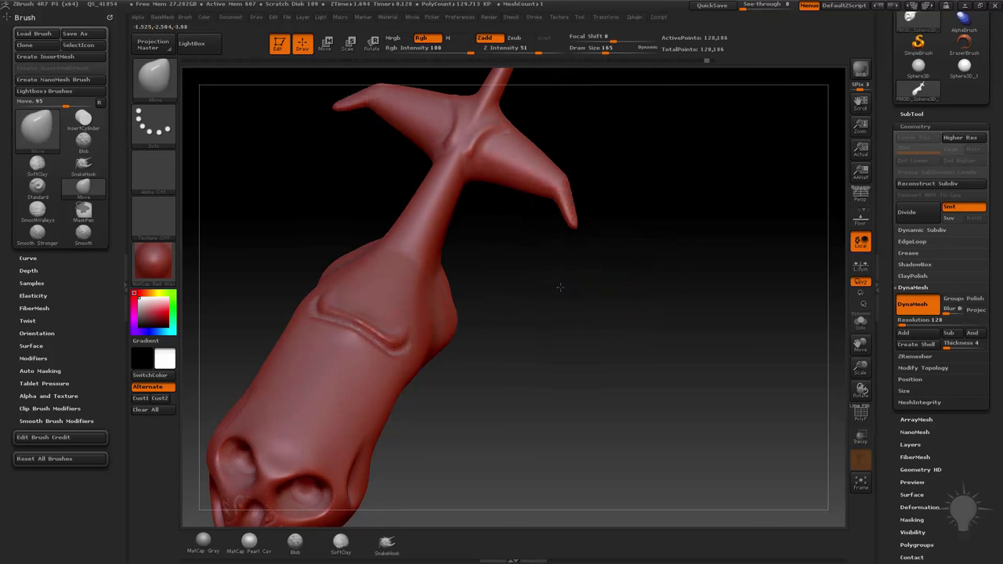
Stretch the wingtips into thin mirrored arms that reach into the sides of the head, remeshing with DynaMesh between pulls
left_click_drag(561, 287, 553, 304)
left_click_drag(663, 187, 673, 433, "ctrl")
mouse_move(557, 263)
left_mouse_down("shift")
mouse_move(555, 239)
mouse_move(549, 284)
left_mouse_up("shift")
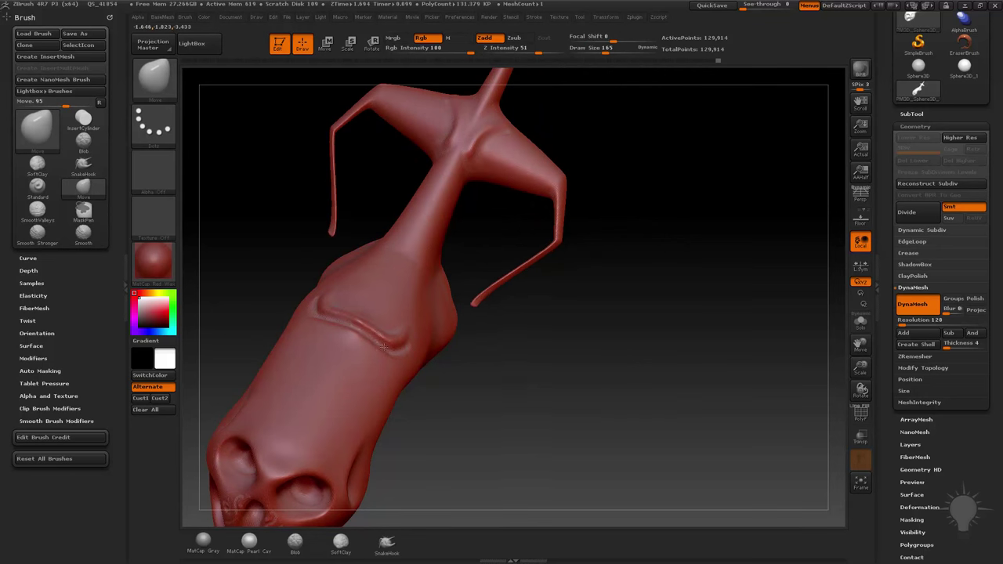
left_click_drag(384, 346, 379, 350)
left_click_drag(688, 220, 694, 324, "ctrl")
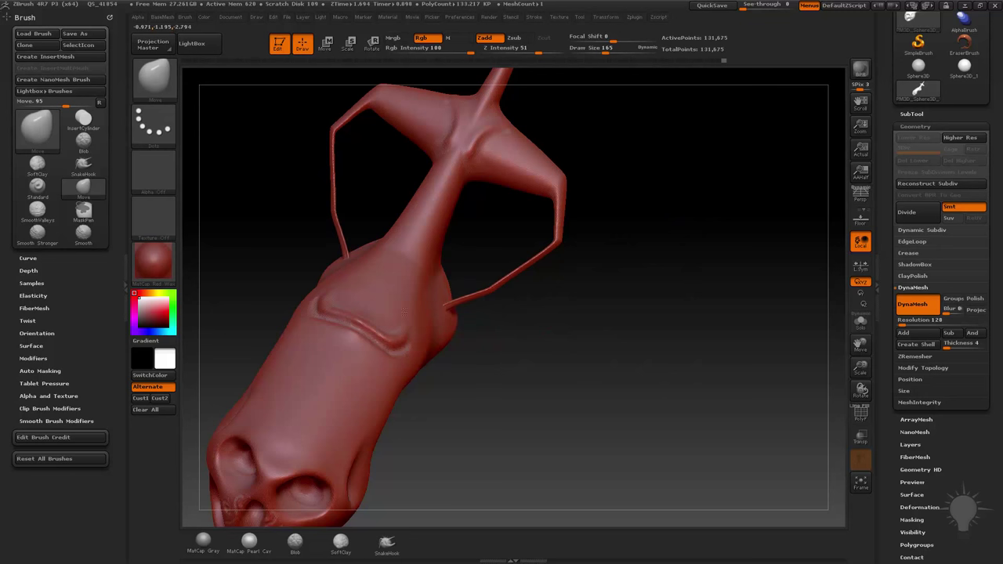
Show the wireframe and remesh with DynaMesh to fuse the arm tips with the head
left_click_drag(636, 338, 675, 395)
left_click(859, 424)
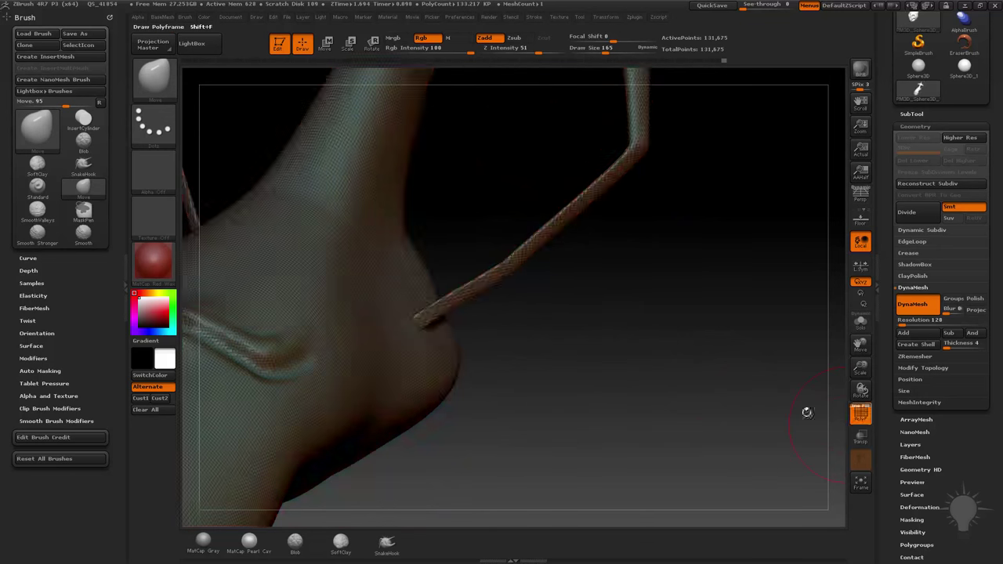
left_click_drag(753, 368, 758, 455, "alt")
left_click_drag(749, 336, 790, 470, "ctrl")
Smooth the joint between arm and head with the Standard brush active at draw size 82, and hide the wireframe
key("s")
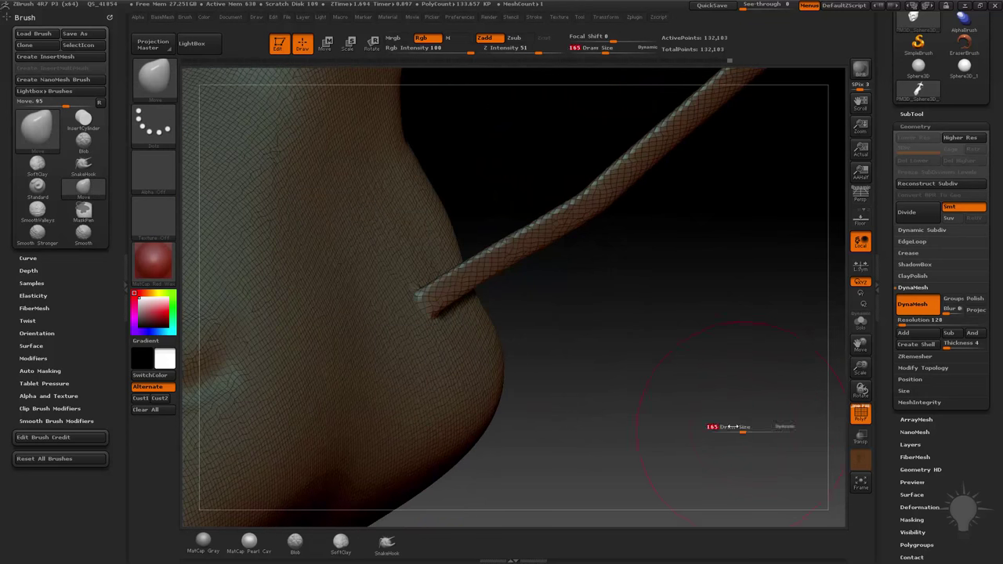
mouse_move(553, 355)
left_mouse_down()
mouse_move(627, 333)
mouse_move(584, 339)
left_mouse_up()
key("b")
key("s")
key("t")
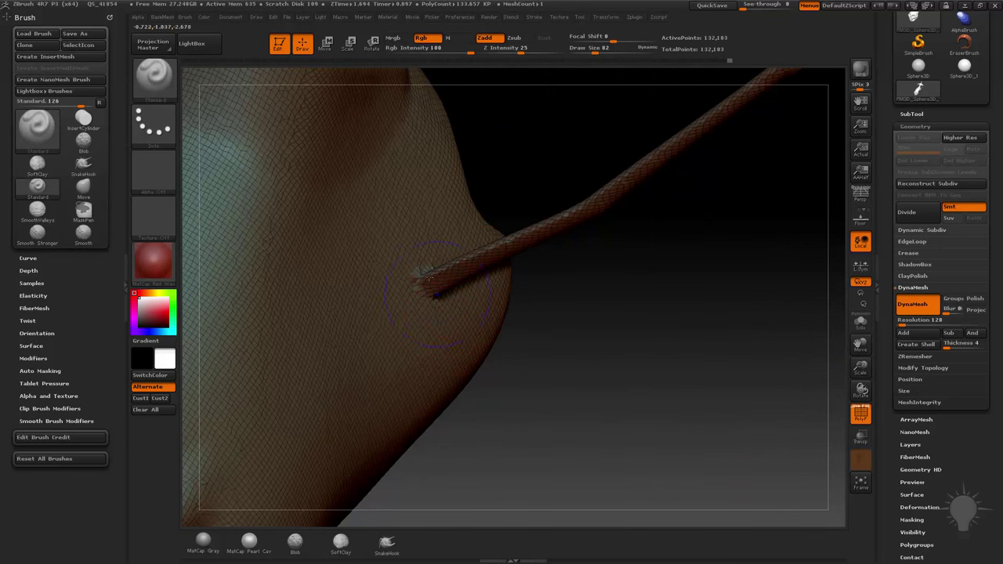
left_click_drag(427, 278, 463, 275, "shift")
left_click_drag(657, 346, 705, 275)
left_click(859, 417)
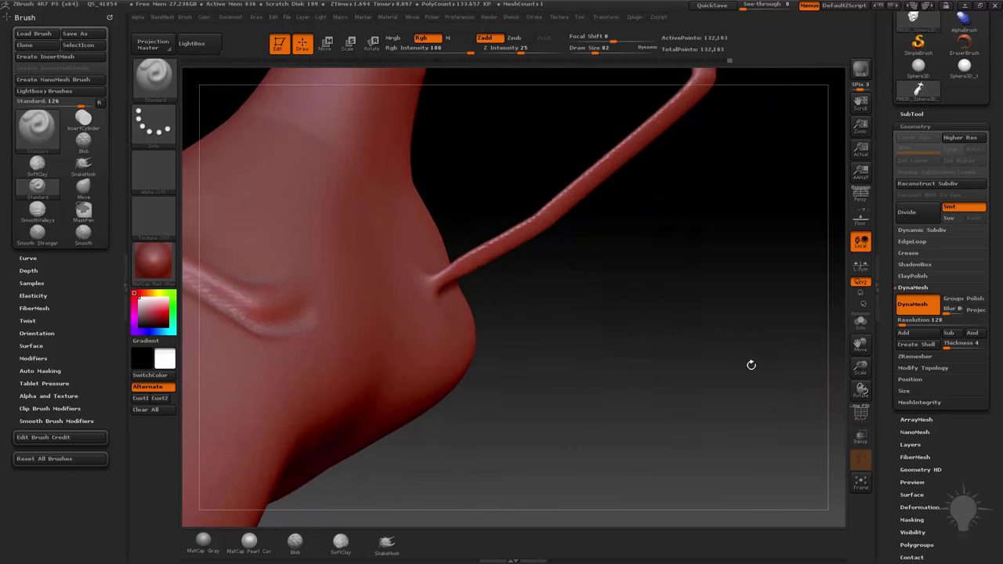
Swell the arm ends where they meet the head with the Inflat brush at draw size 257 and remesh with DynaMesh
left_click_drag(750, 363, 735, 313)
mouse_move(722, 261)
left_mouse_down()
mouse_move(752, 199)
mouse_move(746, 183)
mouse_move(718, 280)
mouse_move(661, 327)
left_mouse_up()
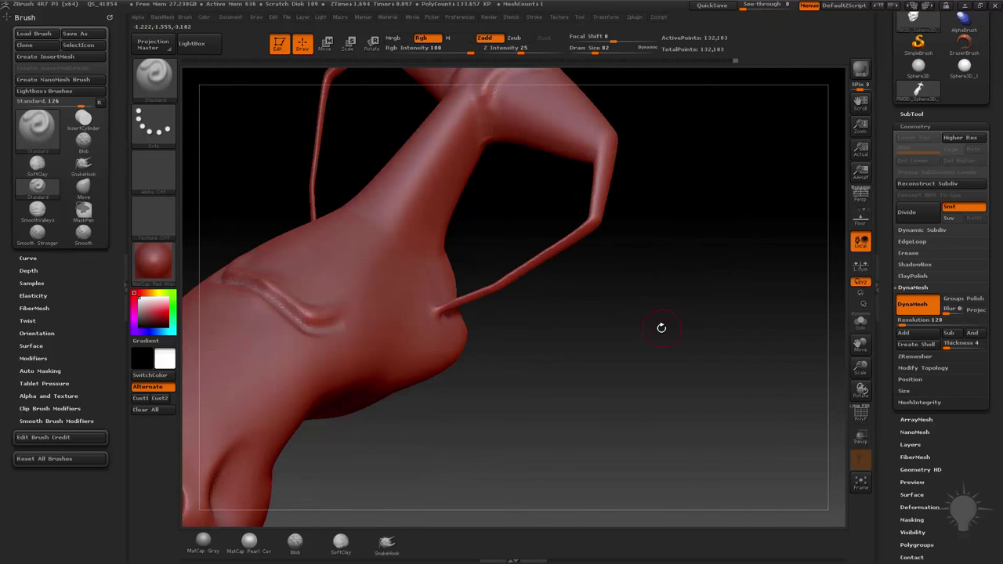
key("b")
key("i")
key("n")
key("s")
left_click_drag(459, 334, 485, 339)
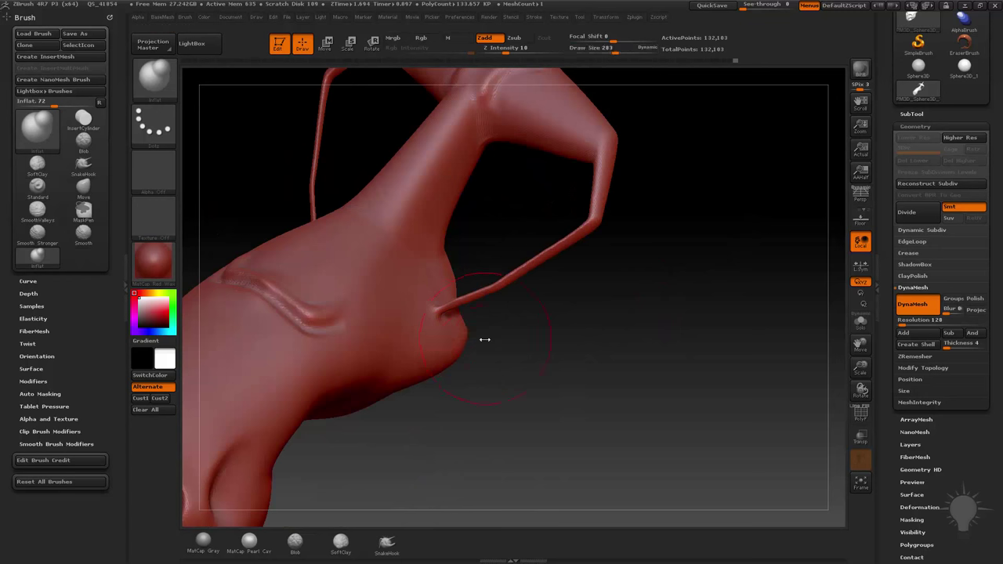
left_click_drag(456, 304, 462, 301)
left_click_drag(687, 232, 641, 419, "ctrl")
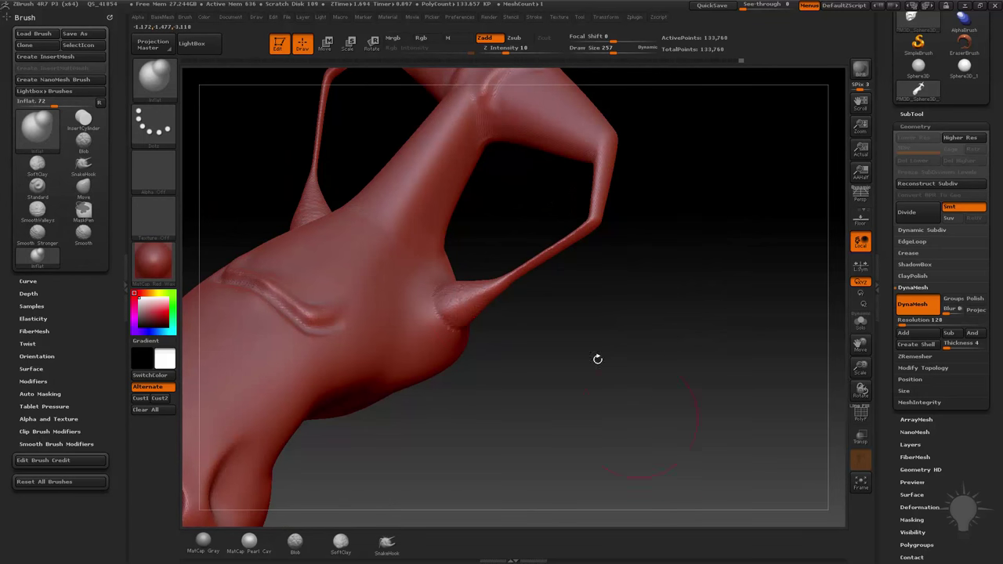
Return to the Standard brush and smooth the swollen joints and wing corners at draw size 165
key("b")
key("s")
key("t")
key("s")
left_click_drag(532, 337, 450, 314)
key("s")
left_click_drag(652, 172, 666, 325)
left_click_drag(507, 263, 474, 262)
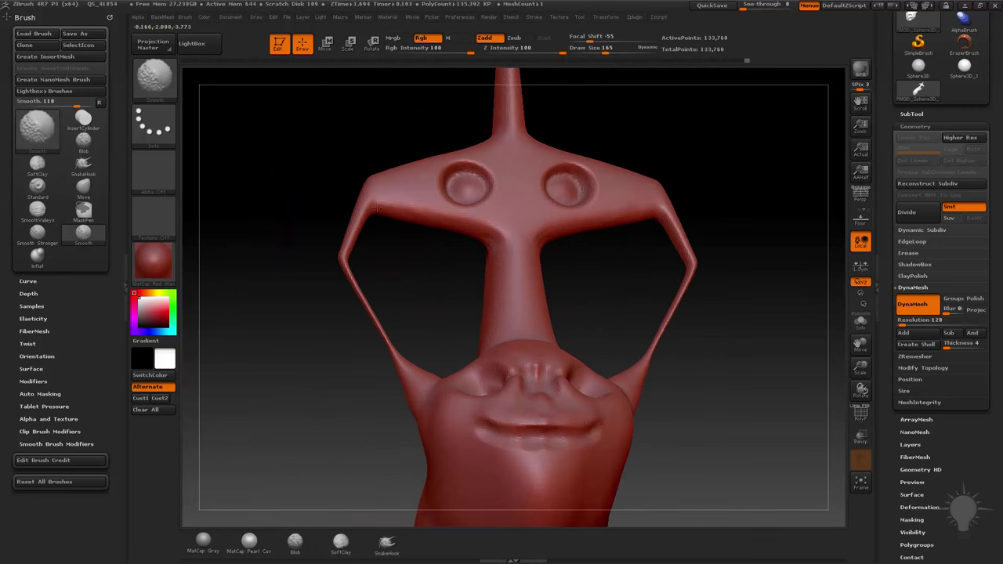
left_click_drag(739, 204, 710, 272)
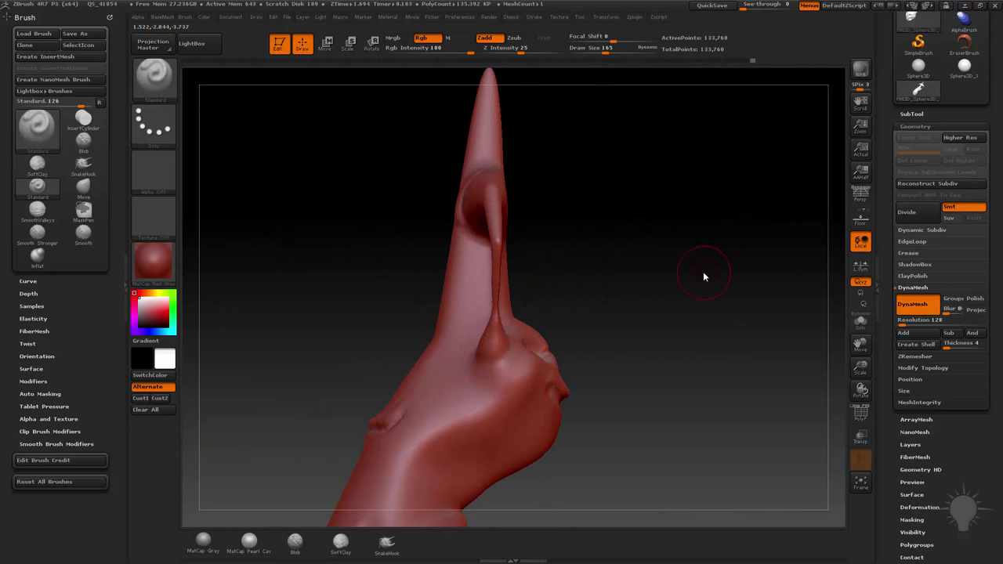
Thicken both thin arms with the Inflat brush at draw size 318 and show the wireframe
key("b")
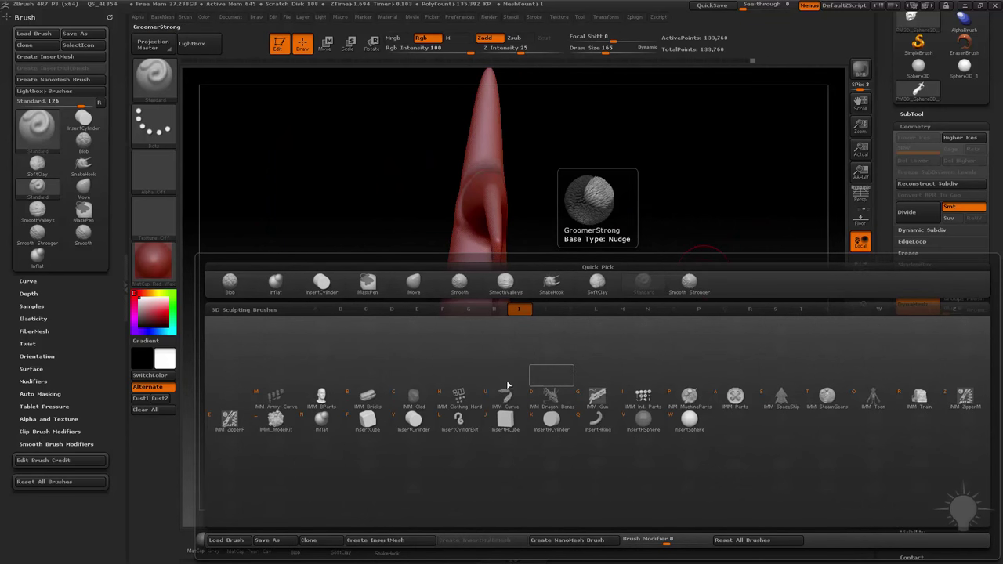
left_click(321, 419)
mouse_move(634, 209)
left_mouse_down()
mouse_move(703, 228)
mouse_move(615, 272)
left_mouse_up()
key("s")
left_click_drag(616, 272, 609, 271)
mouse_move(529, 222)
left_mouse_down()
mouse_move(546, 274)
mouse_move(513, 350)
left_mouse_up()
left_click_drag(648, 347, 665, 404, "alt")
left_click(860, 415)
left_click_drag(792, 412, 705, 343)
left_click_drag(635, 239, 584, 324)
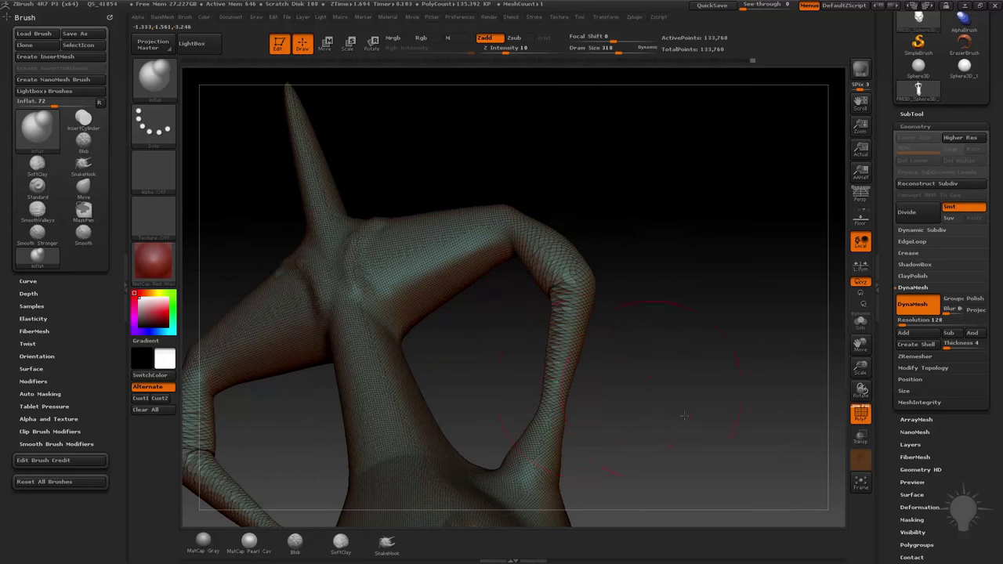
Inflate the arms further along their whole length at draw size 549
left_click_drag(684, 415, 578, 336)
mouse_move(710, 268)
left_mouse_down()
mouse_move(579, 339)
mouse_move(536, 379)
left_mouse_up()
left_click_drag(479, 454, 548, 270)
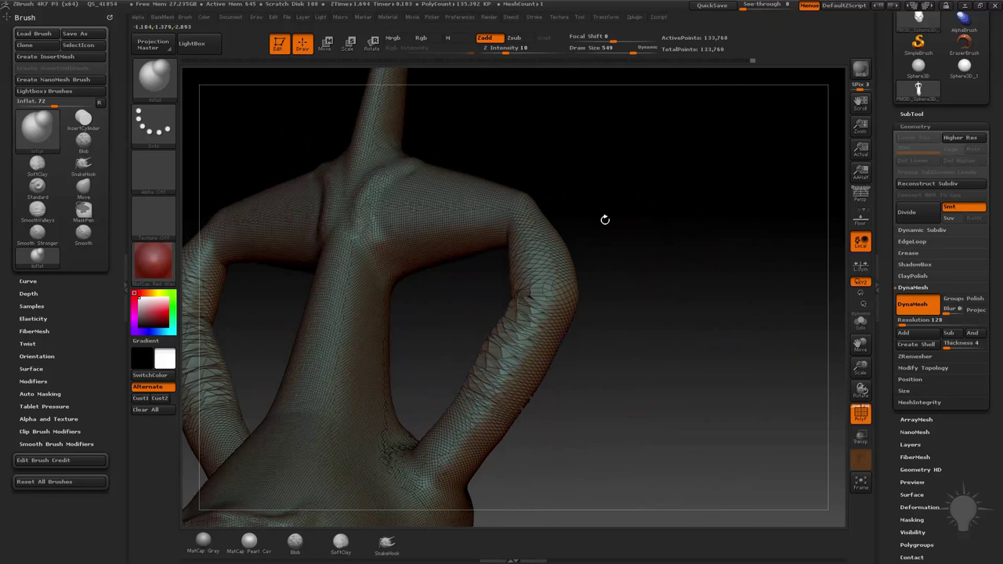
mouse_move(668, 317)
left_mouse_down()
mouse_move(651, 303)
mouse_move(542, 302)
mouse_move(461, 425)
left_mouse_up()
left_click_drag(739, 392, 797, 408)
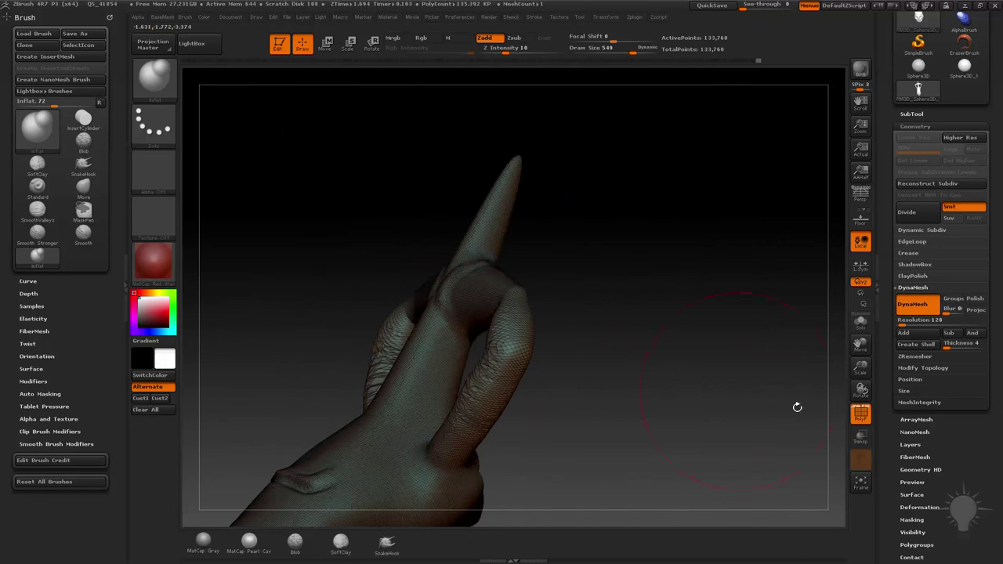
Remesh the thickened arms with DynaMesh, with the wireframe hidden, and smooth their rough surfaces
left_click(854, 412)
left_click_drag(807, 368, 730, 333)
left_click_drag(656, 235, 727, 381, "ctrl")
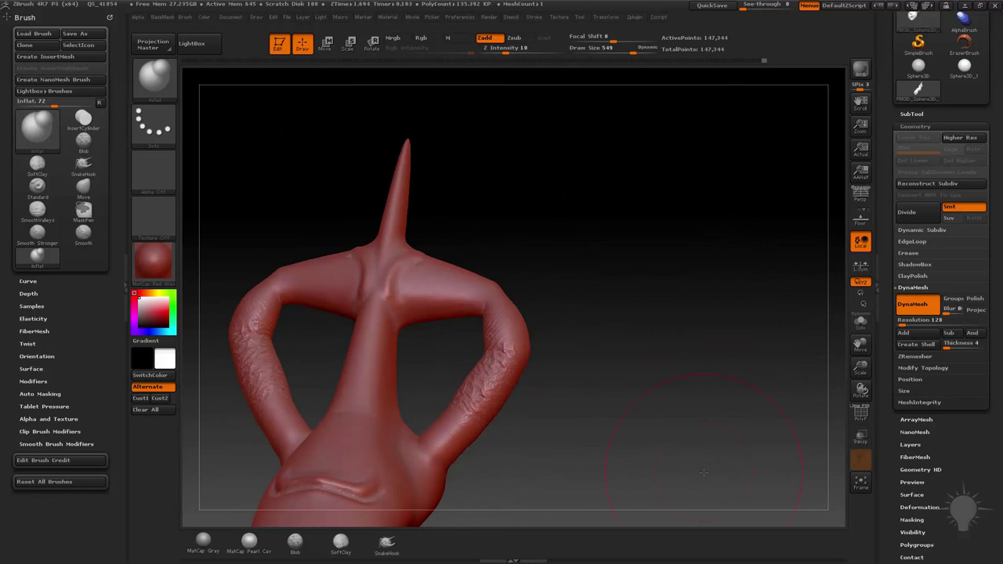
key("shift")
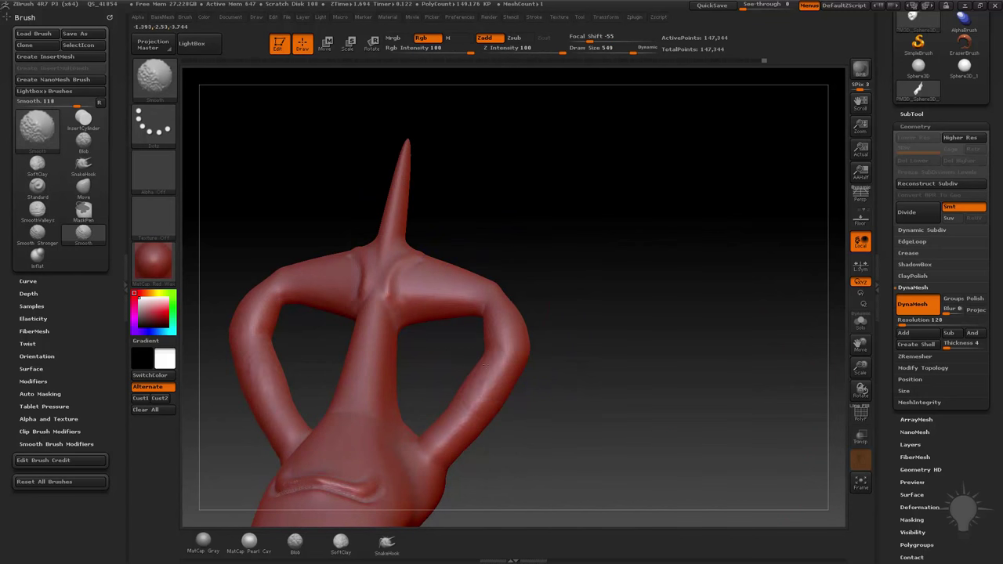
left_click_drag(583, 316, 741, 318)
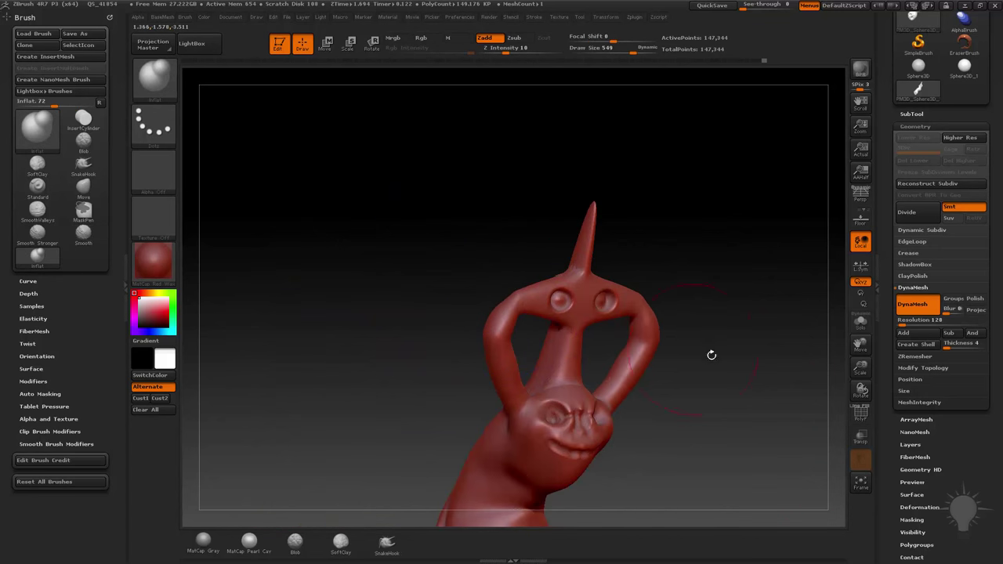
Switch to the Standard brush at draw size 131 and examine the arms, skull and smiling face from several angles
mouse_move(712, 355)
left_mouse_down()
mouse_move(794, 347)
mouse_move(698, 293)
mouse_move(643, 325)
mouse_move(663, 372)
mouse_move(659, 359)
mouse_move(639, 357)
left_mouse_up()
key("b")
key("s")
key("t")
key("s")
mouse_move(655, 360)
left_mouse_down("alt")
mouse_move(690, 337)
mouse_move(658, 356)
mouse_move(708, 282)
mouse_move(690, 316)
mouse_move(653, 295)
left_mouse_up("alt")
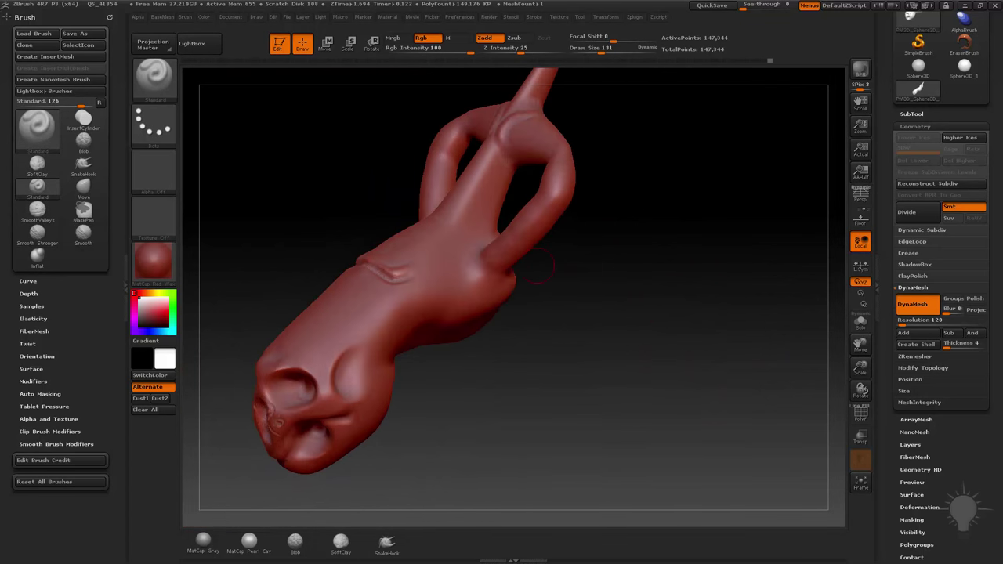
mouse_move(556, 333)
left_mouse_down()
mouse_move(607, 263)
mouse_move(645, 306)
mouse_move(576, 250)
left_mouse_up()
mouse_move(767, 229)
left_mouse_down()
mouse_move(741, 254)
mouse_move(808, 318)
mouse_move(786, 341)
mouse_move(813, 378)
left_mouse_up()
left_click_drag(638, 366, 657, 316, "alt")
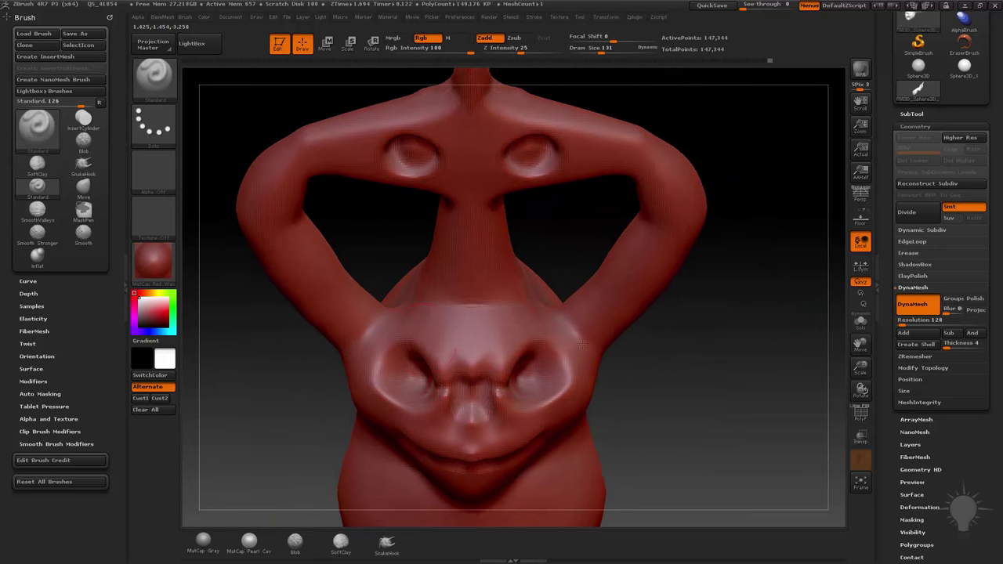
Set the Standard brush's draw size to 35 and remesh the whole figure with DynaMesh
key("s")
mouse_move(690, 352)
left_mouse_down("alt")
mouse_move(707, 302)
mouse_move(748, 291)
left_mouse_up("alt")
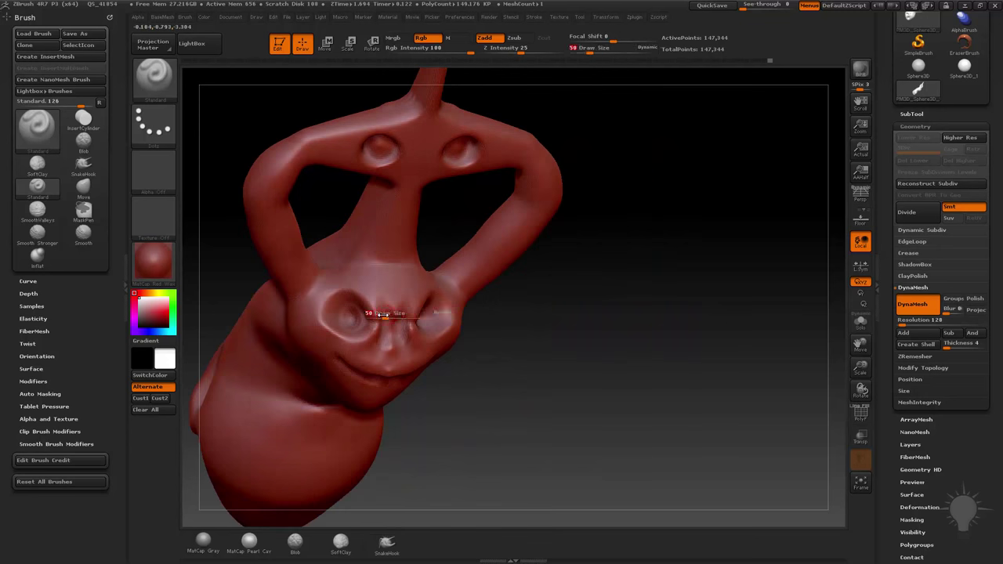
left_click_drag(526, 296, 751, 326, "alt")
left_click_drag(751, 326, 703, 312)
left_click_drag(739, 156, 798, 248, "ctrl")
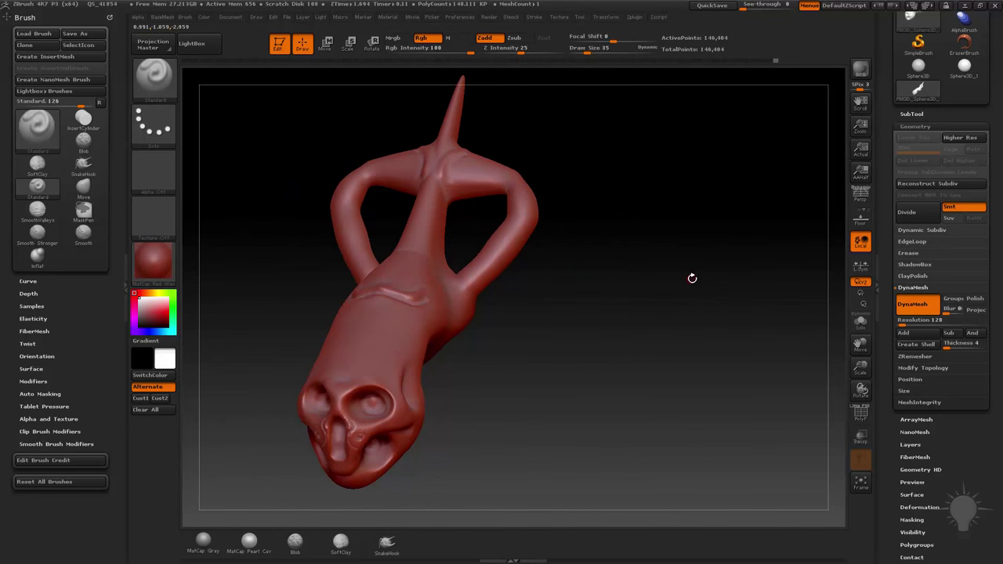
Try to pull the skull's brow out into a long spike with the Move brush at draw size 264
key("s")
key("s")
left_click_drag(677, 275, 684, 275)
mouse_move(601, 302)
left_mouse_down("alt")
mouse_move(619, 375)
mouse_move(651, 253)
mouse_move(663, 258)
left_mouse_up("alt")
mouse_move(512, 293)
left_mouse_down()
mouse_move(501, 283)
mouse_move(618, 347)
mouse_move(290, 233)
mouse_move(345, 284)
mouse_move(347, 261)
left_mouse_up()
key("s")
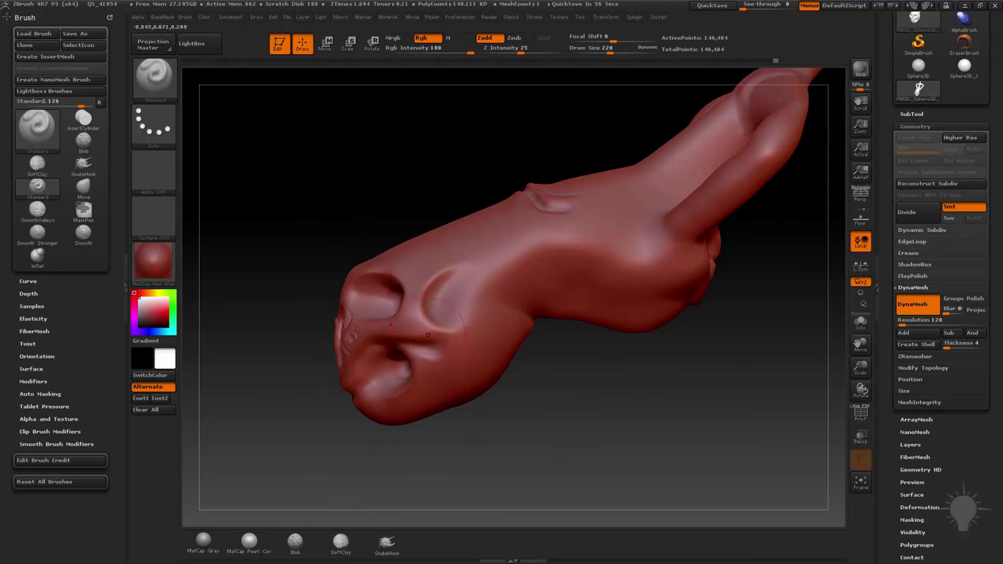
key("s")
left_click_drag(358, 291, 362, 291)
key("b")
key("m")
key("v")
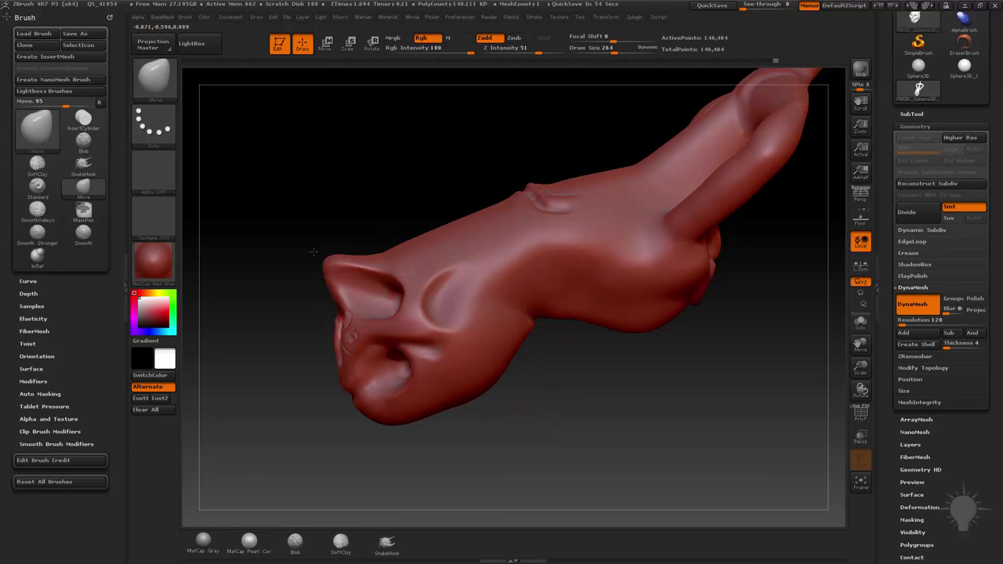
mouse_move(314, 251)
left_mouse_down()
mouse_move(252, 192)
mouse_move(354, 285)
mouse_move(195, 171)
mouse_move(198, 154)
mouse_move(187, 150)
left_mouse_up()
Show the wireframe, undo the brow spike, and undo a second trial pull on the brow
left_click(860, 413)
right_click_drag(380, 284, 508, 329, "alt")
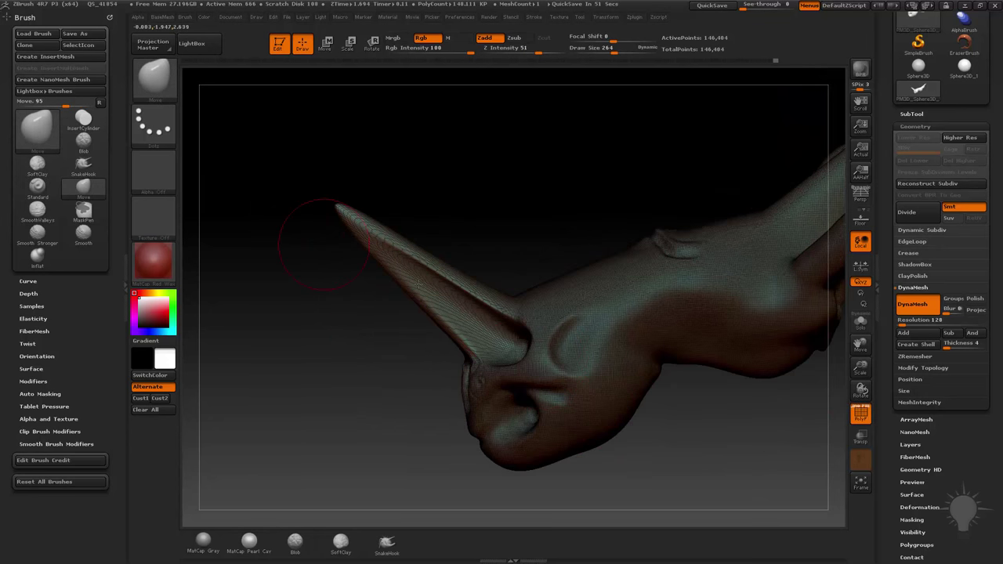
key("ctrl+z")
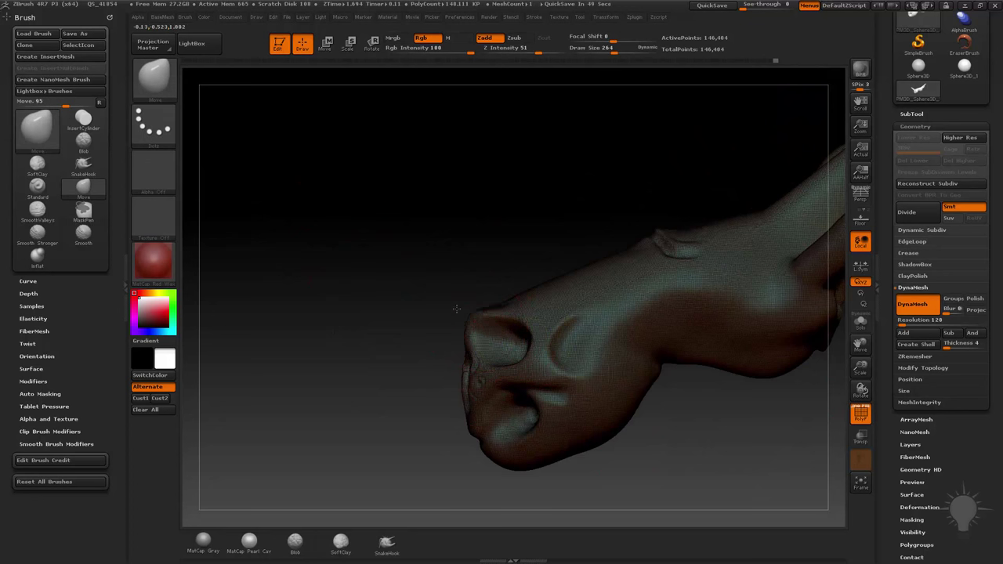
mouse_move(457, 309)
left_mouse_down()
mouse_move(378, 240)
mouse_move(279, 350)
mouse_move(376, 177)
mouse_move(376, 200)
mouse_move(295, 287)
left_mouse_up()
key("ctrl+z")
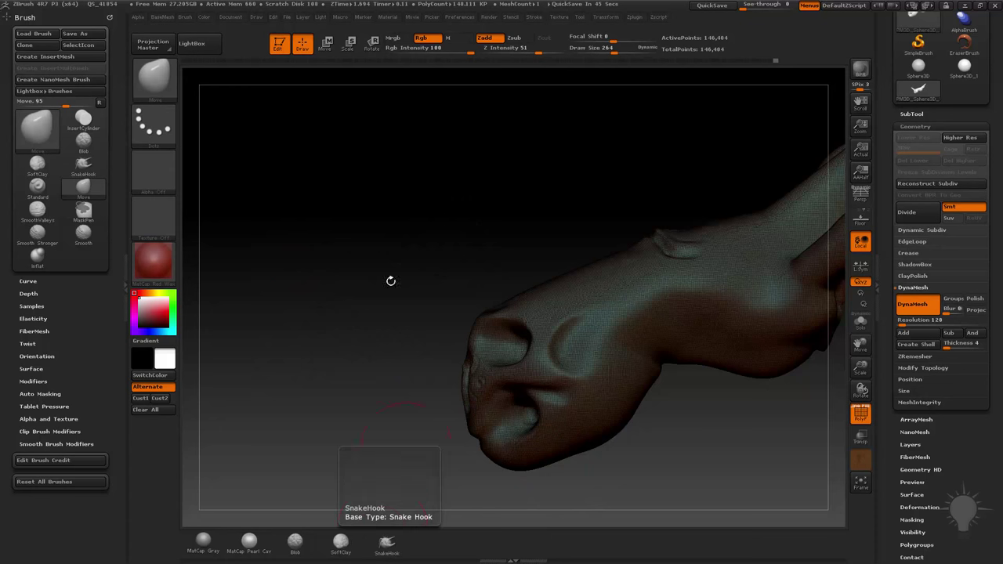
Pull a thick trunk-like shape out of the centre of the skull's brow with the SnakeHook brush
key("b")
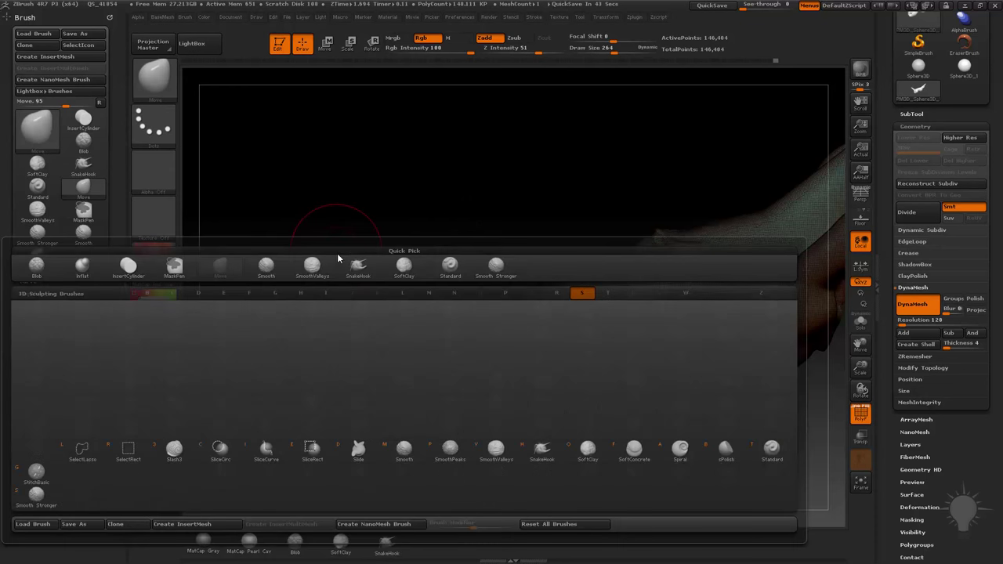
left_click(538, 451)
mouse_move(663, 453)
left_mouse_down()
mouse_move(438, 254)
mouse_move(406, 267)
mouse_move(423, 305)
mouse_move(384, 274)
mouse_move(286, 298)
mouse_move(242, 290)
mouse_move(225, 339)
mouse_move(270, 415)
mouse_move(287, 483)
left_mouse_up()
mouse_move(384, 470)
left_mouse_down()
mouse_move(749, 466)
mouse_move(665, 445)
mouse_move(428, 294)
mouse_move(370, 289)
mouse_move(336, 325)
left_mouse_up()
mouse_move(340, 441)
left_mouse_down()
mouse_move(410, 447)
mouse_move(494, 423)
mouse_move(621, 321)
left_mouse_up()
Pull mirrored horns, side spikes and downward tusks out of the skull with the SnakeHook brush at draw size 257
key("s")
left_click_drag(485, 293, 475, 297)
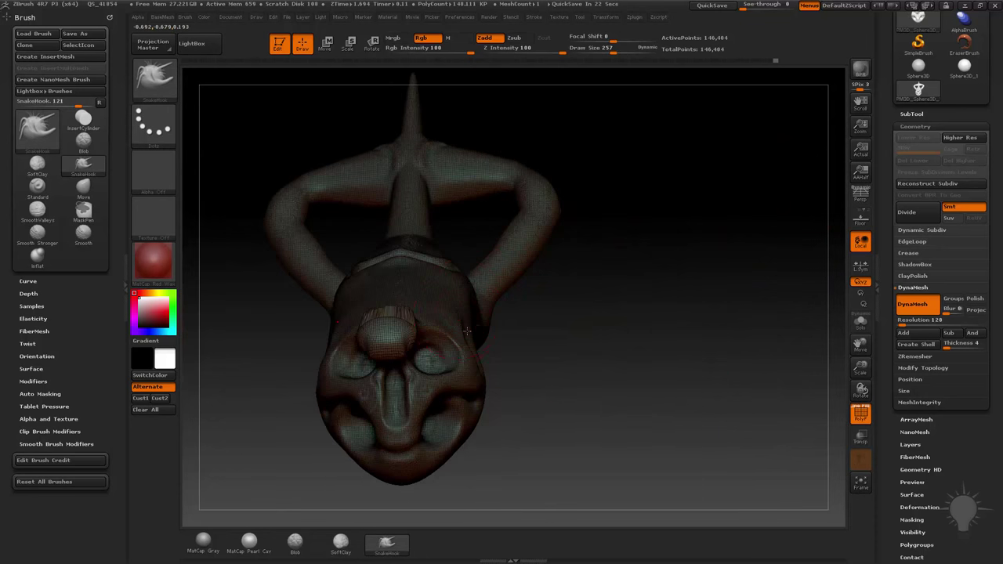
mouse_move(439, 351)
left_mouse_down()
mouse_move(536, 337)
mouse_move(559, 288)
left_mouse_up()
left_click_drag(642, 311, 436, 324)
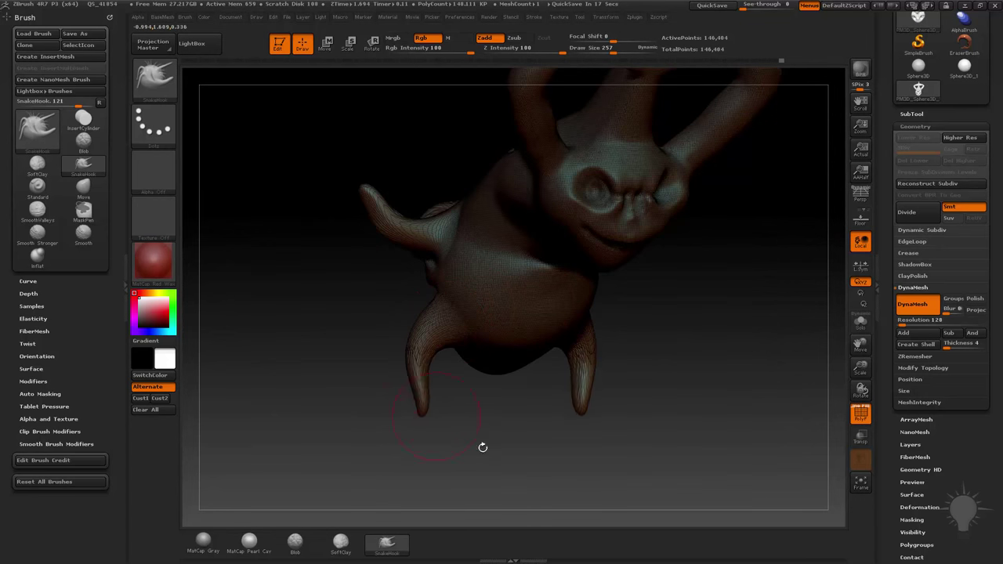
mouse_move(482, 447)
left_mouse_down()
mouse_move(609, 450)
mouse_move(629, 400)
left_mouse_up()
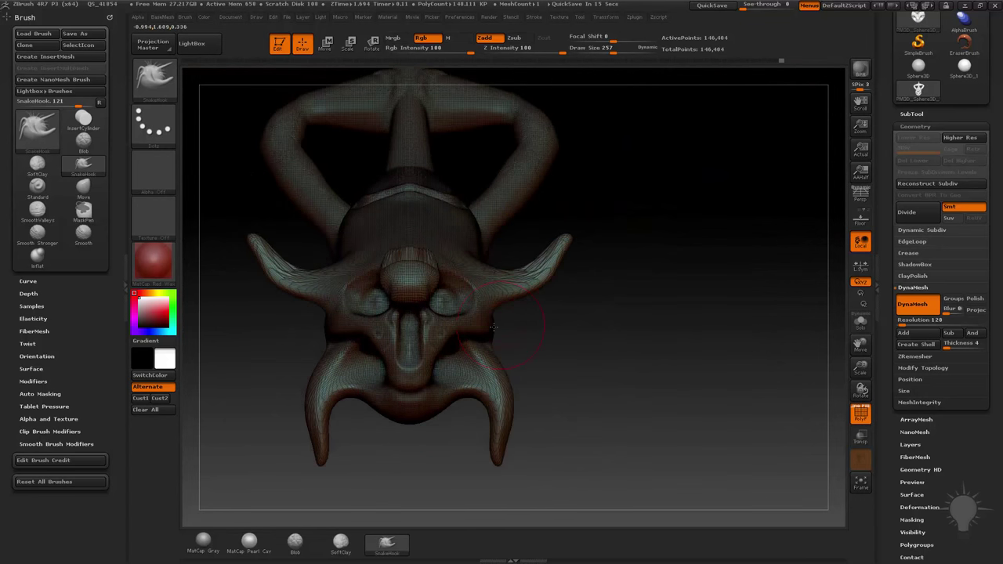
mouse_move(486, 329)
left_mouse_down()
mouse_move(506, 352)
mouse_move(590, 327)
left_mouse_up()
Rebuild the stretched horns, tusks and trunk with DynaMesh at resolution 128, and smooth the rough surface of the horns
mouse_move(803, 317)
left_mouse_down()
mouse_move(774, 376)
mouse_move(764, 427)
mouse_move(776, 407)
left_mouse_up()
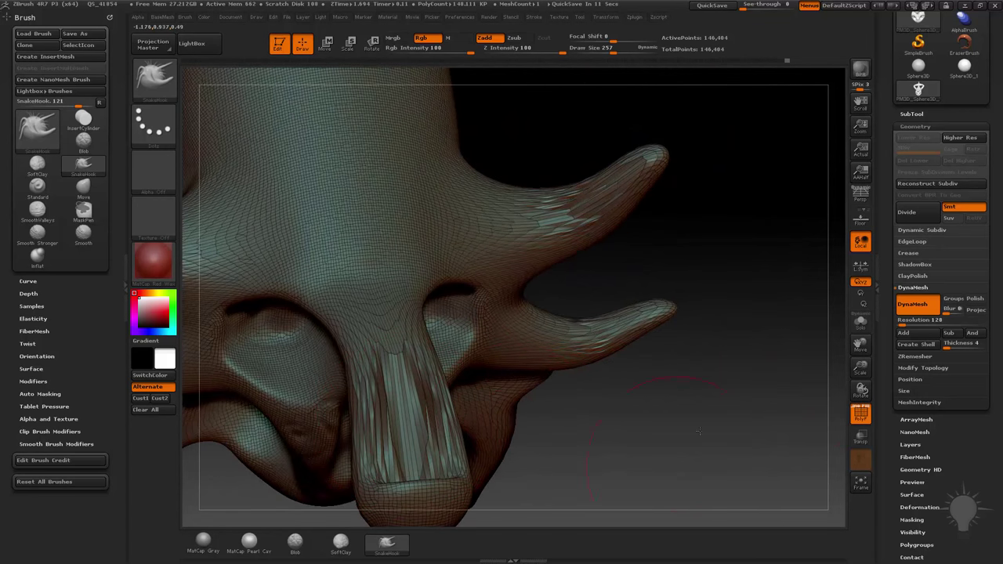
left_click_drag(699, 431, 701, 365, "alt")
left_click_drag(713, 233, 752, 351, "ctrl")
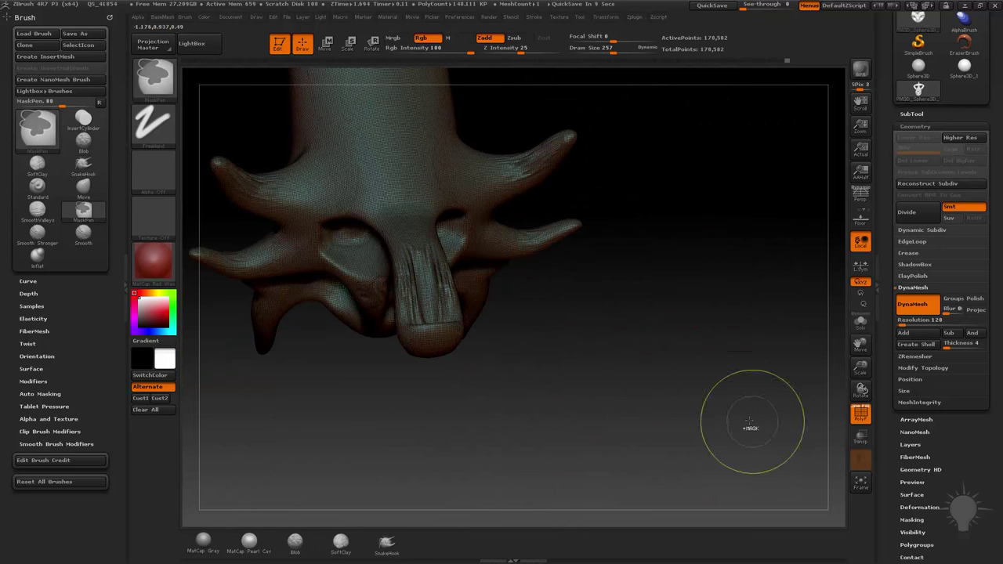
left_click_drag(719, 388, 750, 403)
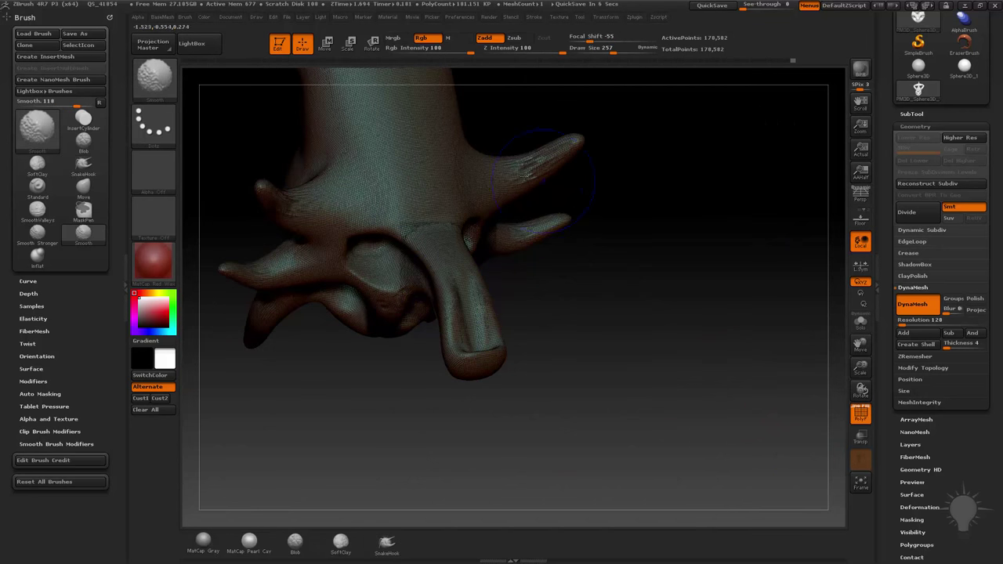
left_click_drag(543, 181, 513, 177, "shift")
mouse_move(705, 305)
left_mouse_down()
mouse_move(697, 296)
mouse_move(715, 299)
left_mouse_up()
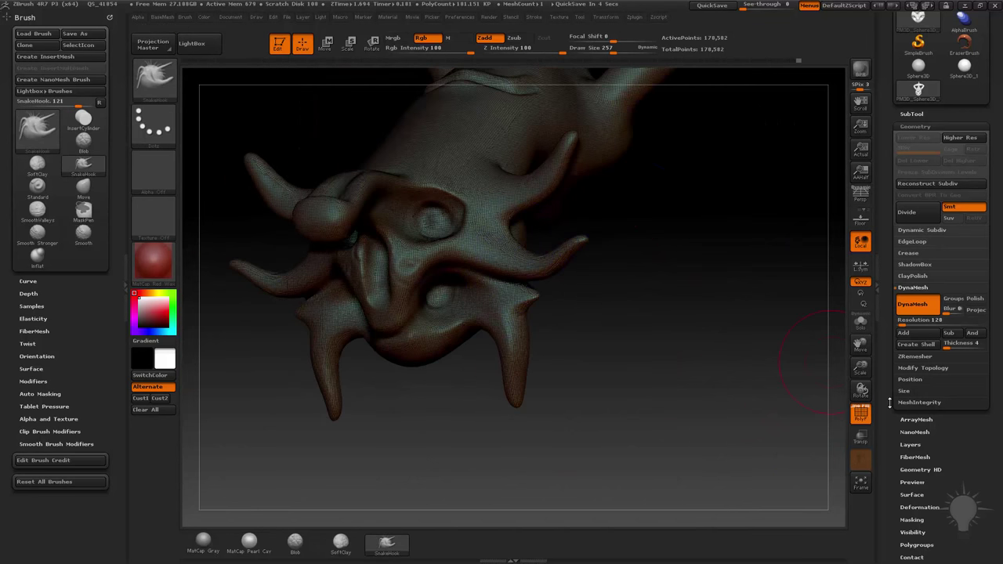
Hide the wireframe and sculpt curved, wavy ridges along the side of the trunk with the Standard brush at draw size 32
left_click(861, 414)
mouse_move(733, 399)
left_mouse_down("shift")
mouse_move(756, 399)
mouse_move(501, 376)
left_mouse_up("shift")
key("b")
key("s")
key("t")
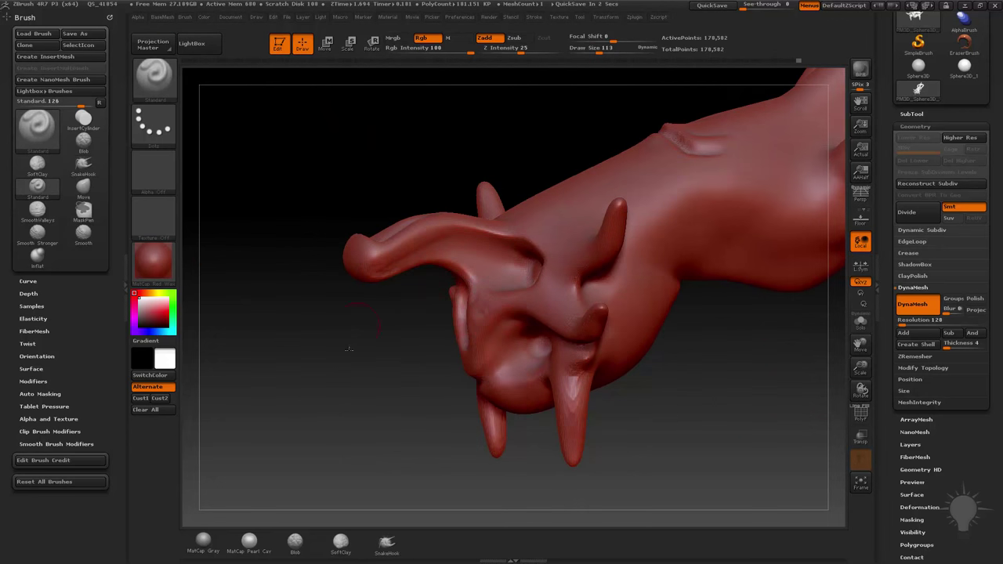
left_click_drag(349, 350, 343, 386, "alt")
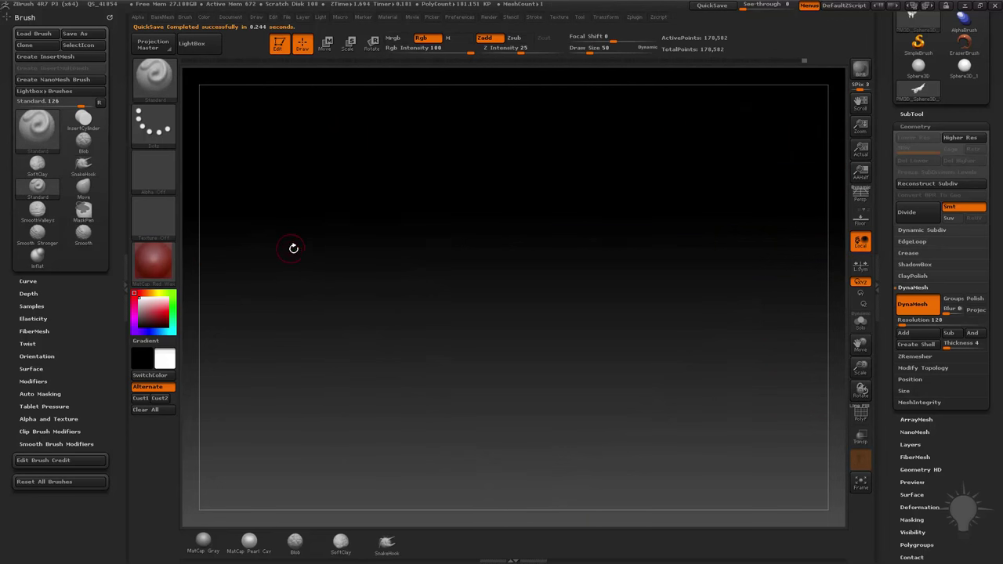
left_click_drag(342, 303, 375, 333)
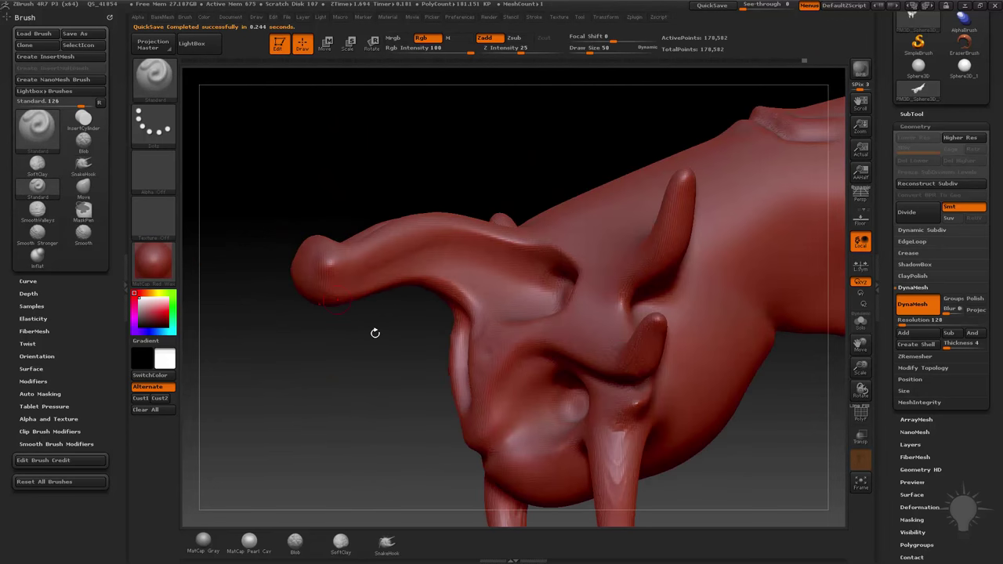
left_click_drag(321, 262, 337, 274)
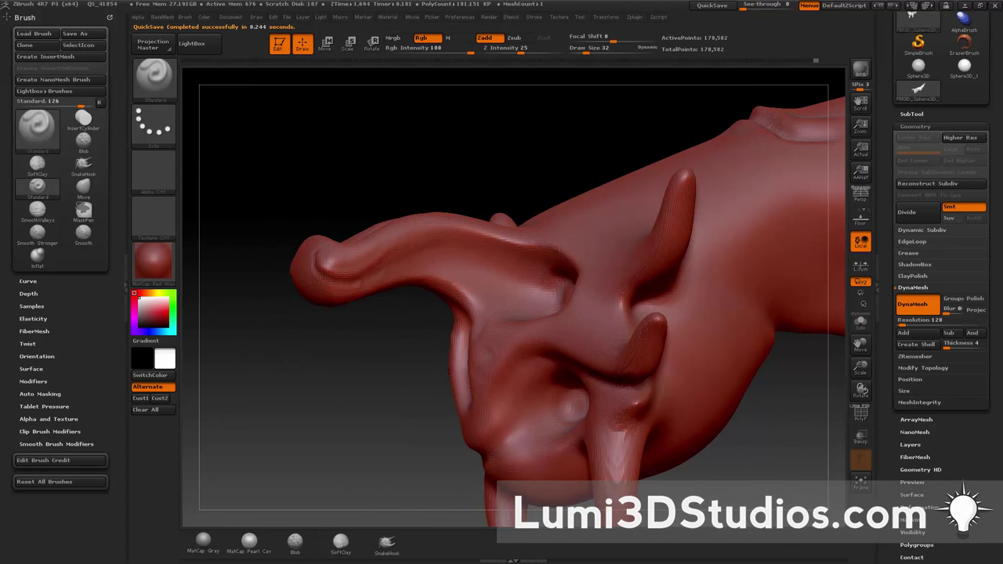
left_click_drag(424, 252, 384, 267)
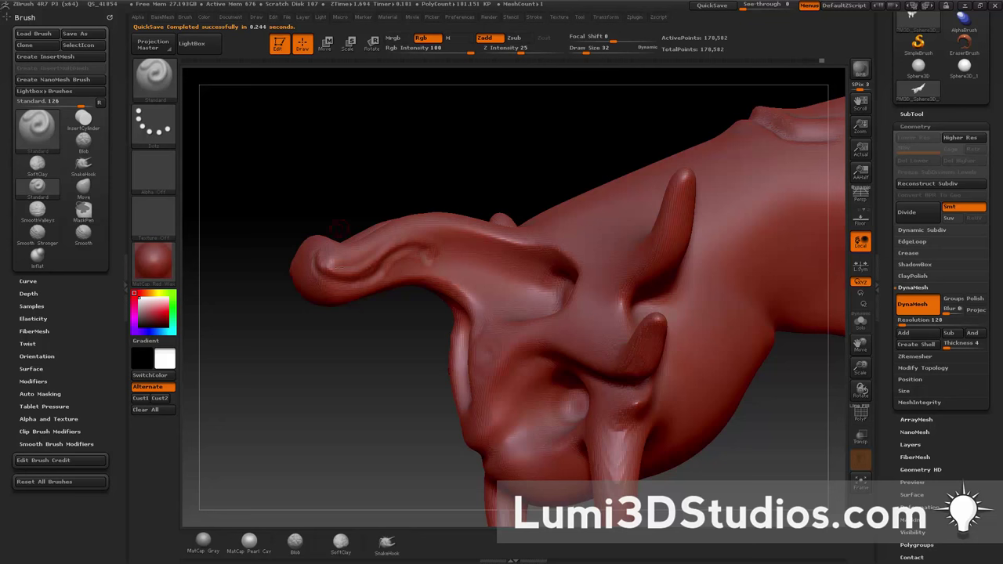
mouse_move(717, 438)
left_mouse_down("alt")
mouse_move(709, 337)
mouse_move(819, 333)
mouse_move(714, 328)
left_mouse_up("alt")
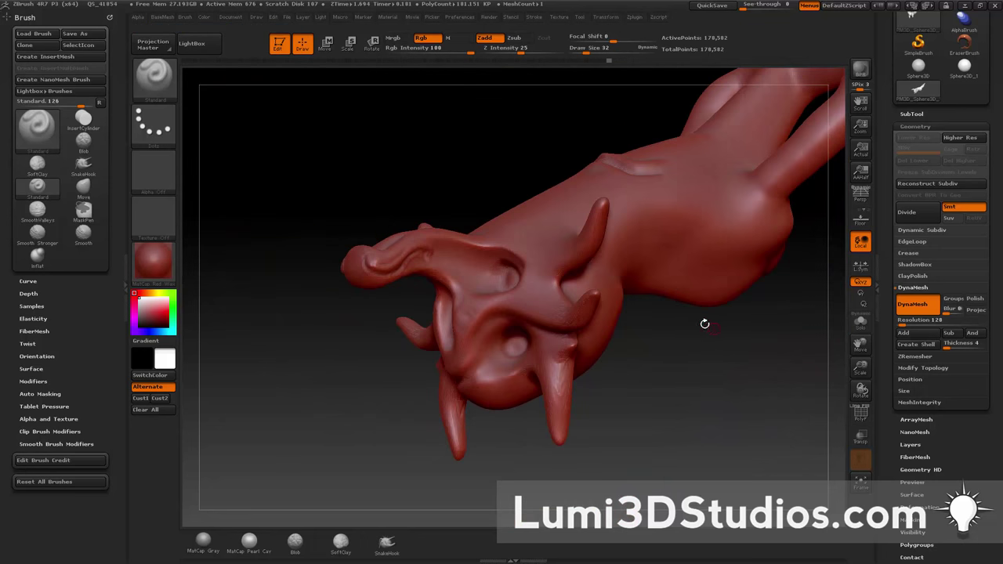